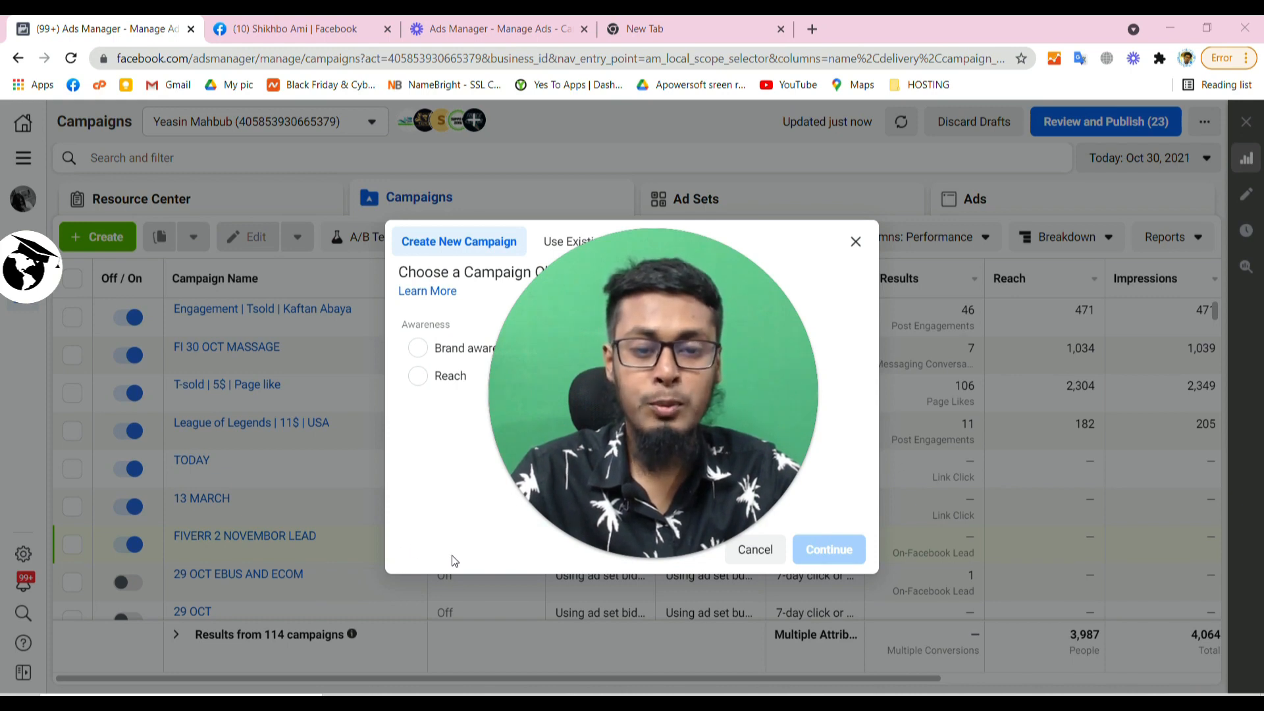
{"action": "left_click", "coordinate": [624, 558]}
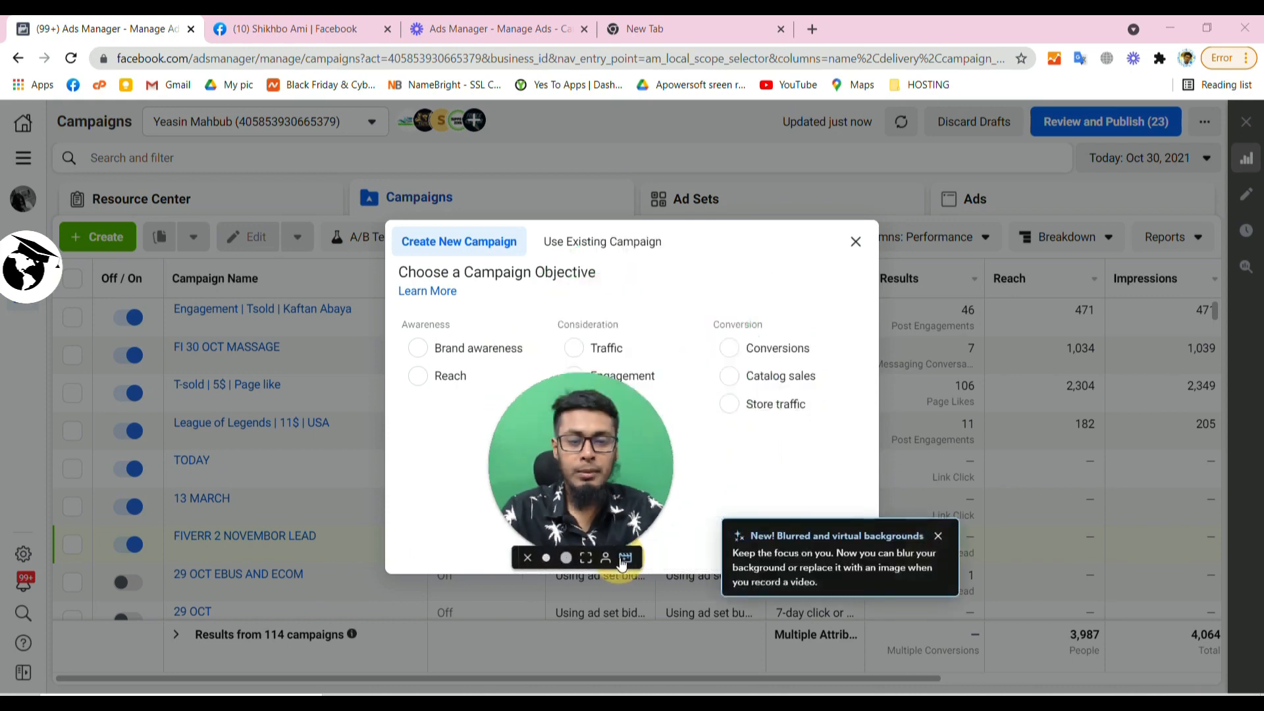
{"action": "left_click_drag", "start_coordinate": [600, 520], "coordinate": [285, 533]}
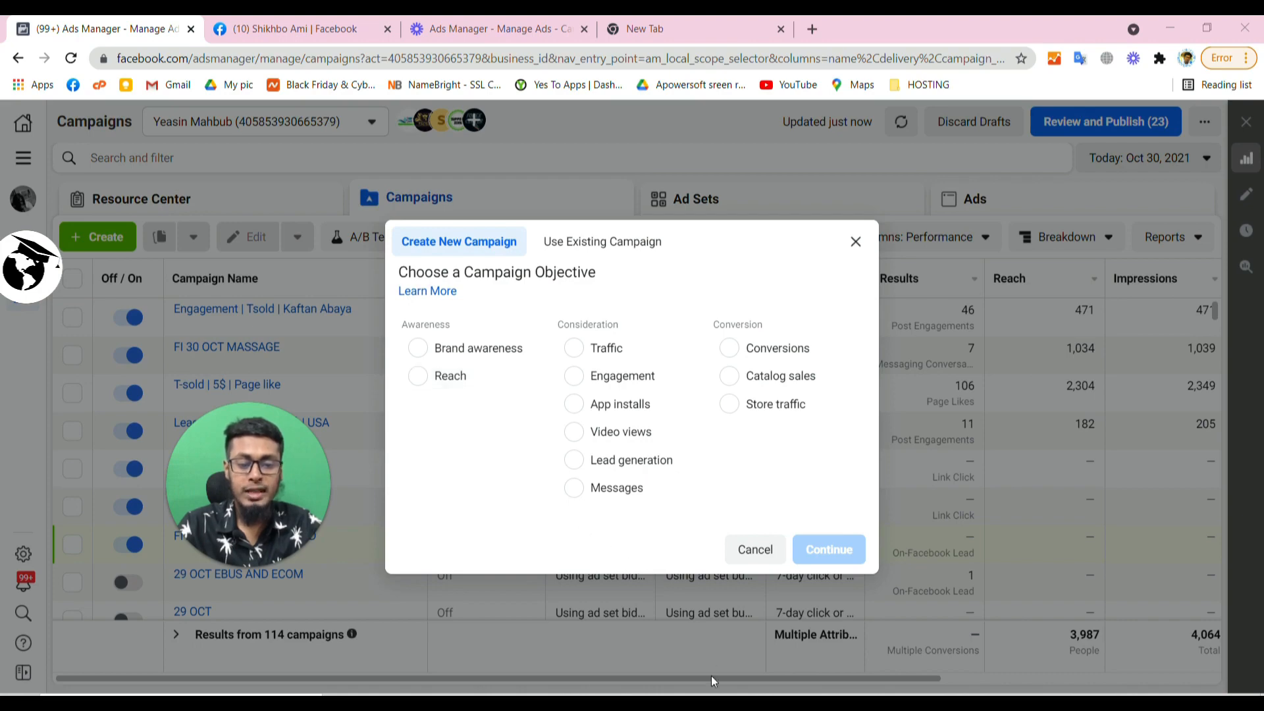
- Switch to the TSOLD - Complete Modest Collections Facebook page and start a new post from the page itself
{"action": "key", "text": "alt+Tab"}
{"action": "scroll", "coordinate": [823, 390], "scroll_direction": "down", "scroll_amount": 5}
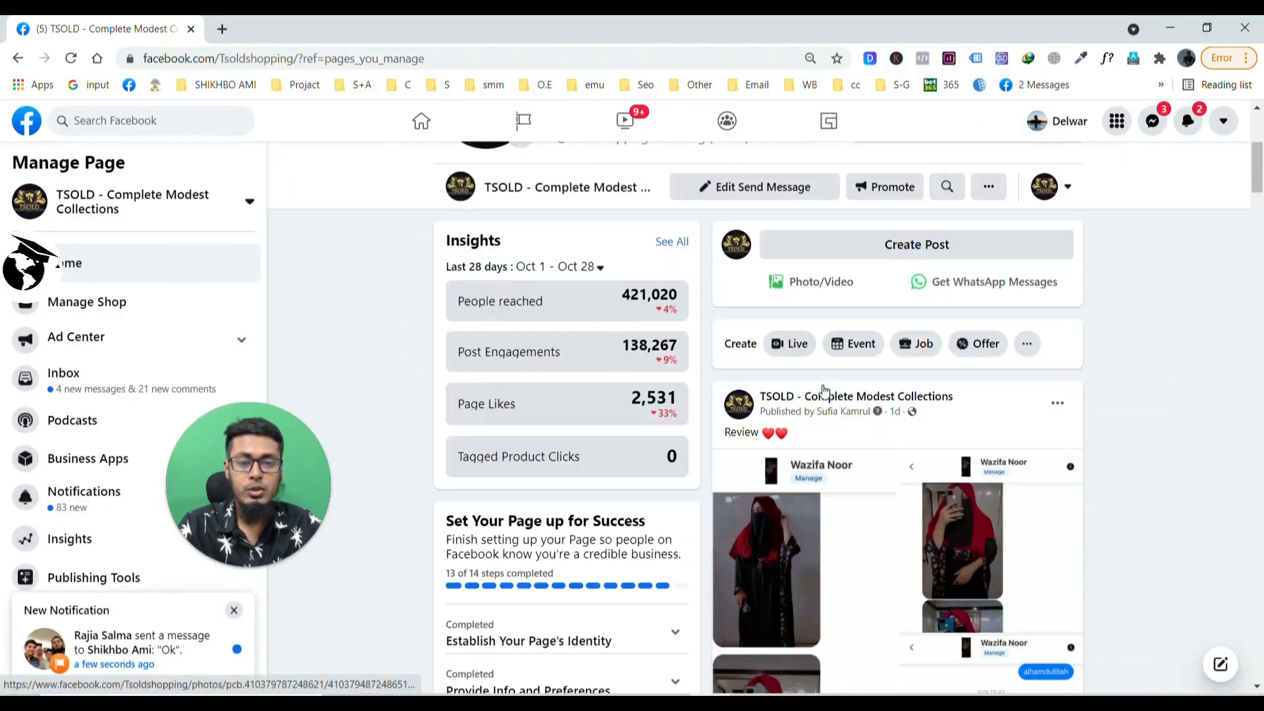
{"action": "scroll", "coordinate": [823, 390], "scroll_direction": "up", "scroll_amount": 5}
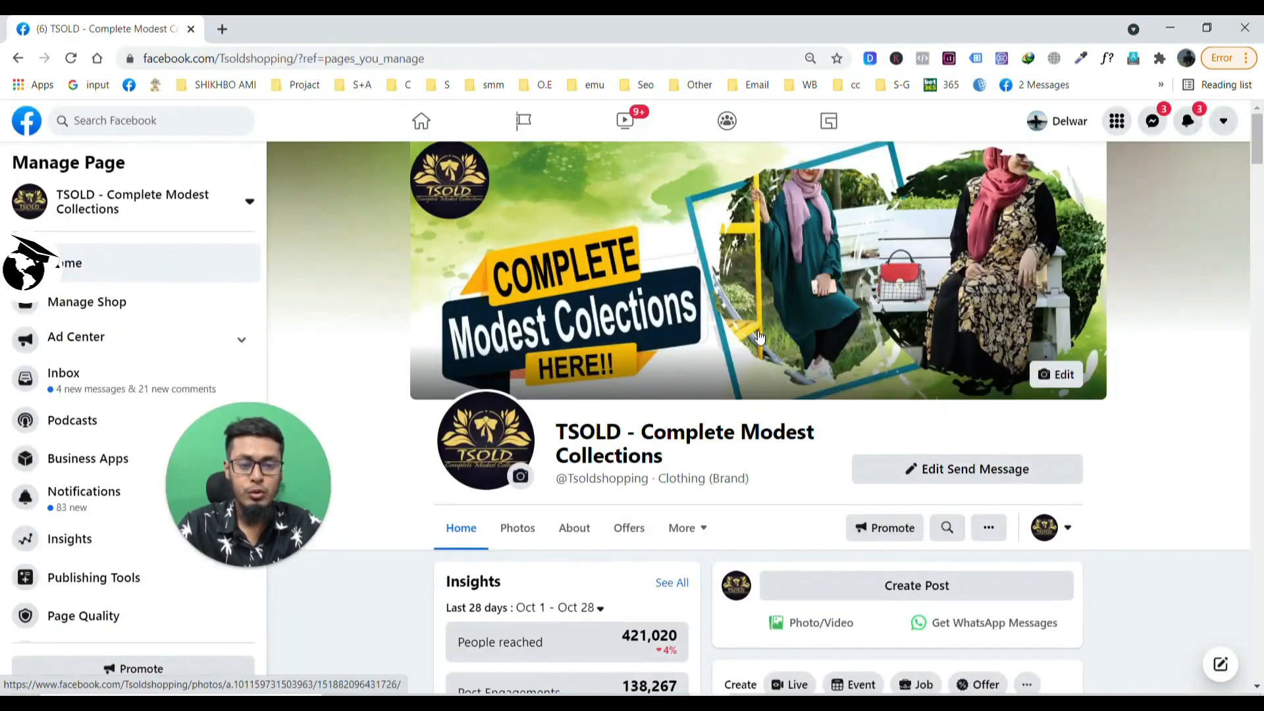
{"action": "scroll", "coordinate": [759, 337], "scroll_direction": "down", "scroll_amount": 3}
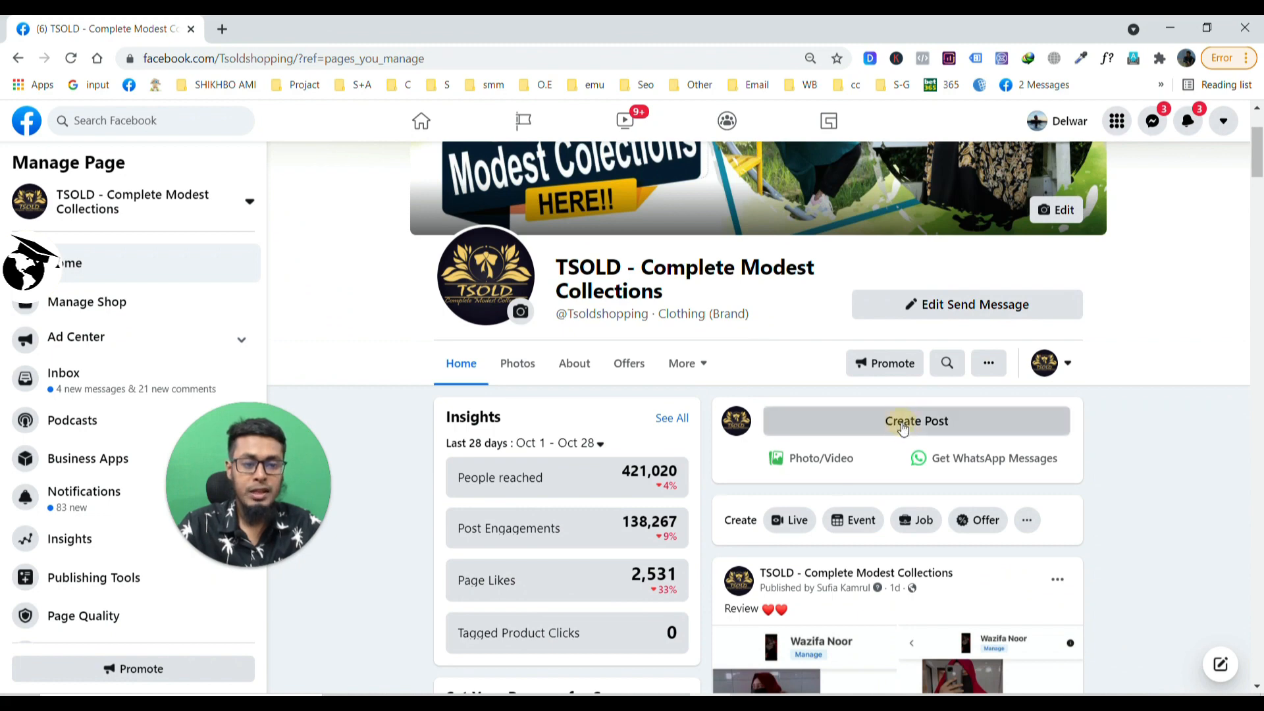
{"action": "left_click", "coordinate": [904, 427]}
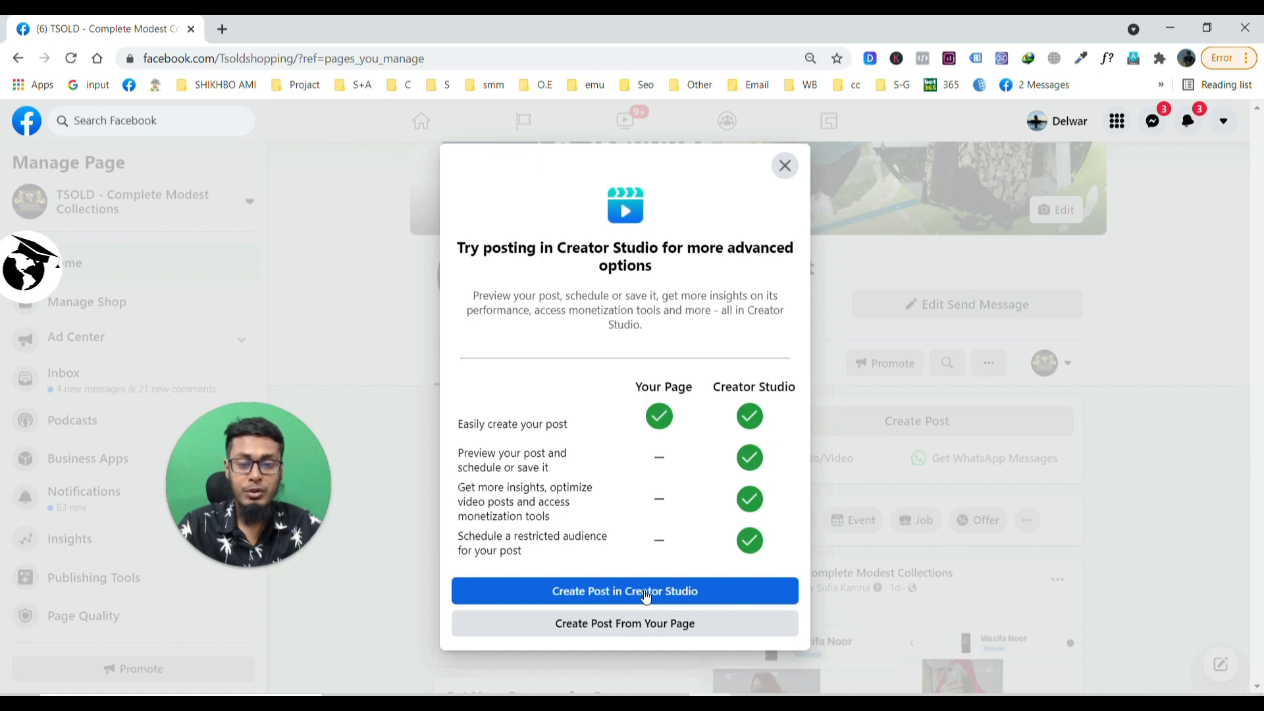
{"action": "left_click", "coordinate": [627, 628]}
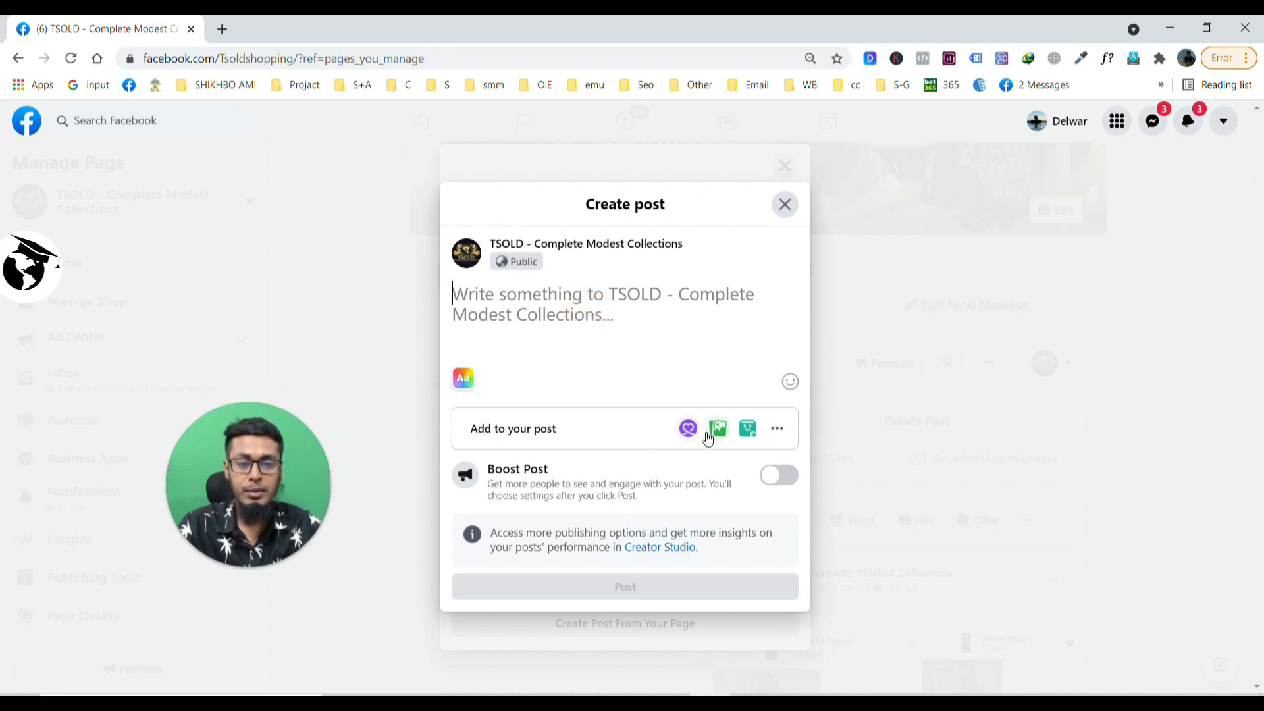
- Attach the first five abaya photos from the Downloads folder and add a Send Message call to action to the post
{"action": "left_click", "coordinate": [718, 429]}
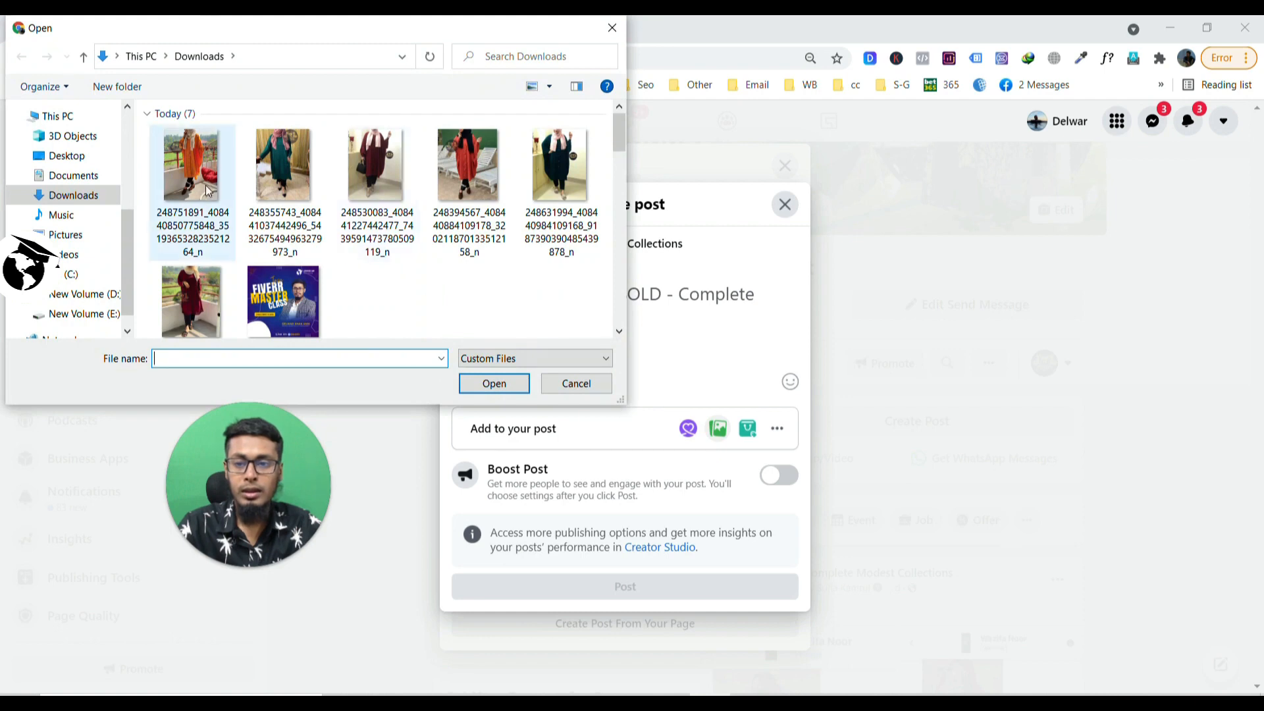
{"action": "left_click", "coordinate": [194, 173]}
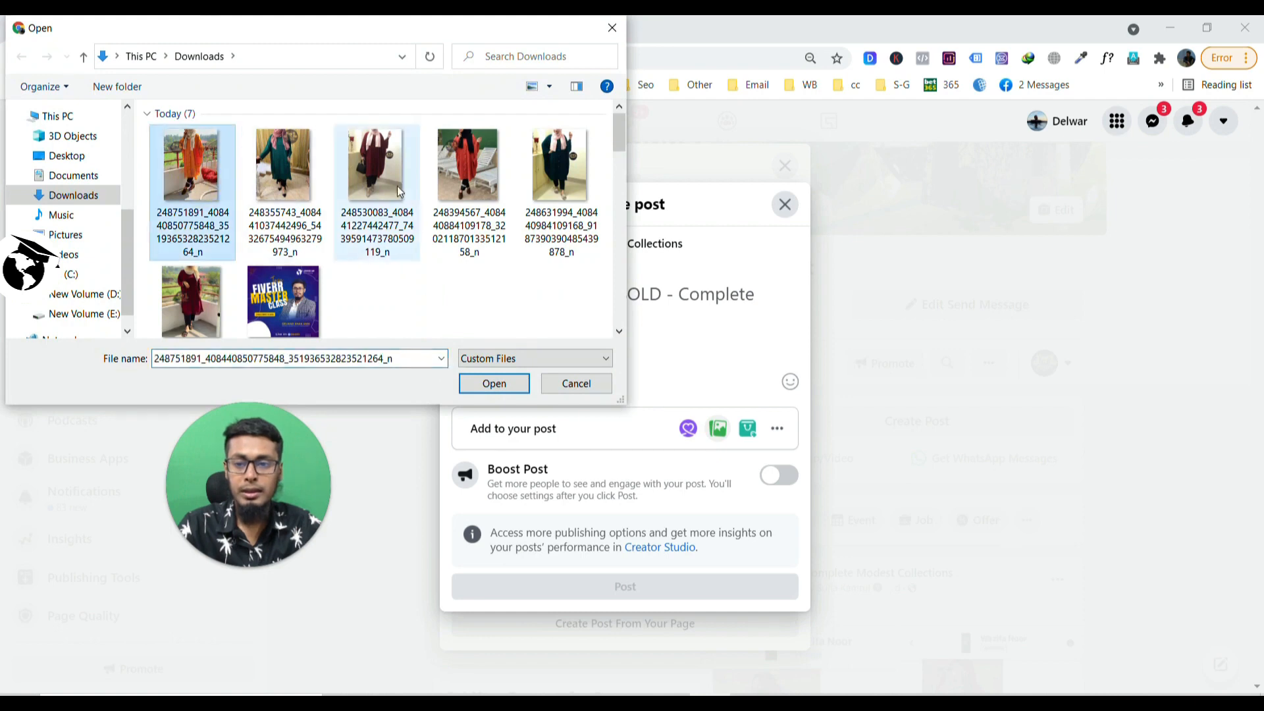
{"action": "left_click", "coordinate": [565, 192], "text": "shift"}
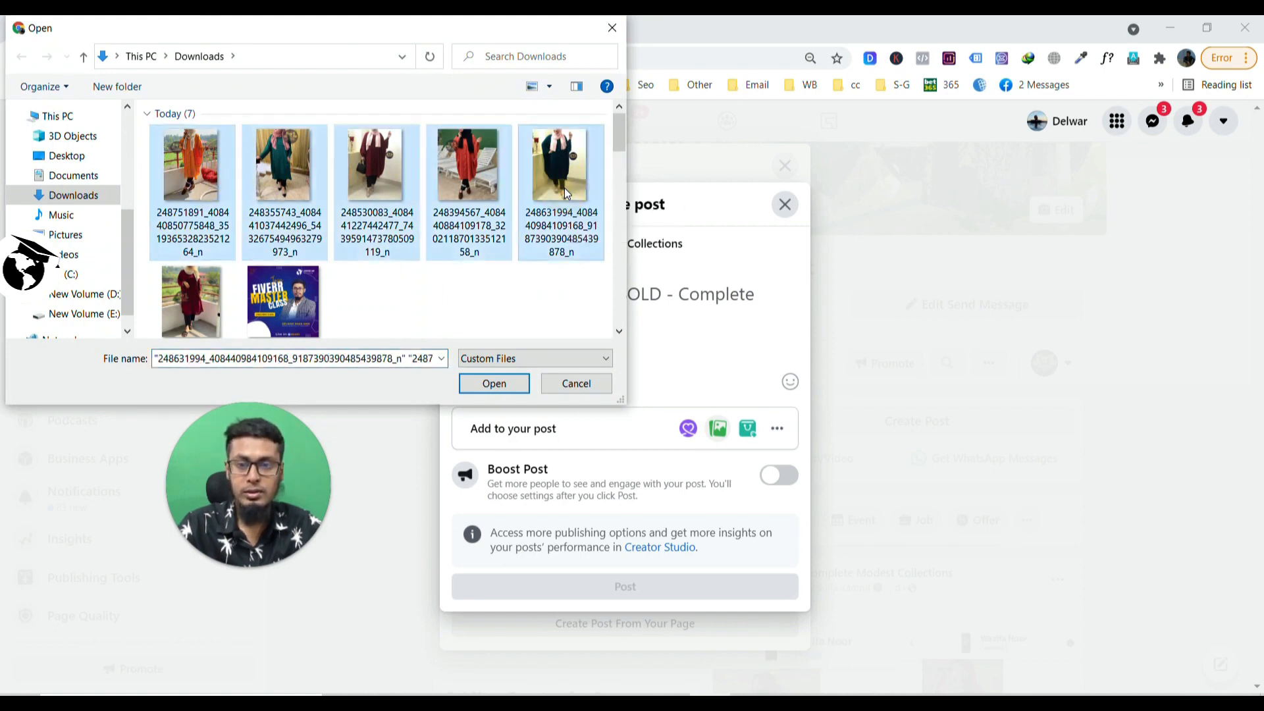
{"action": "left_click", "coordinate": [509, 385]}
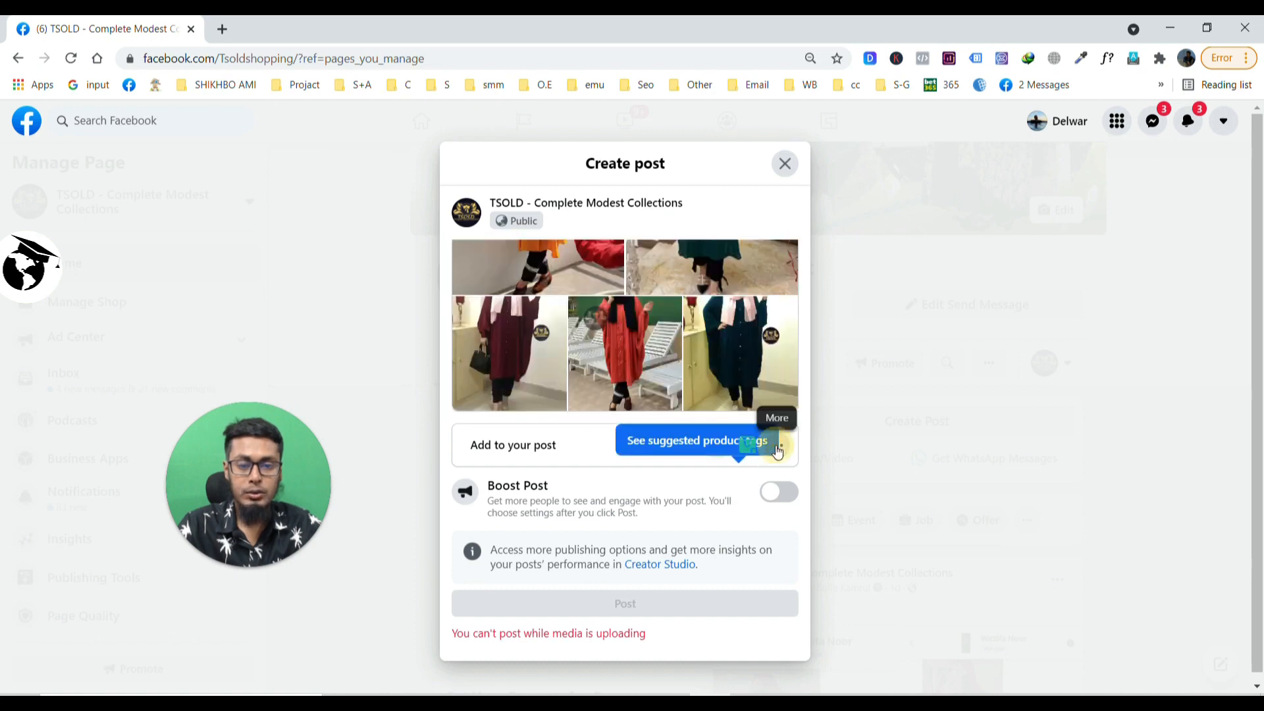
{"action": "left_click", "coordinate": [777, 446]}
{"action": "left_click", "coordinate": [542, 408]}
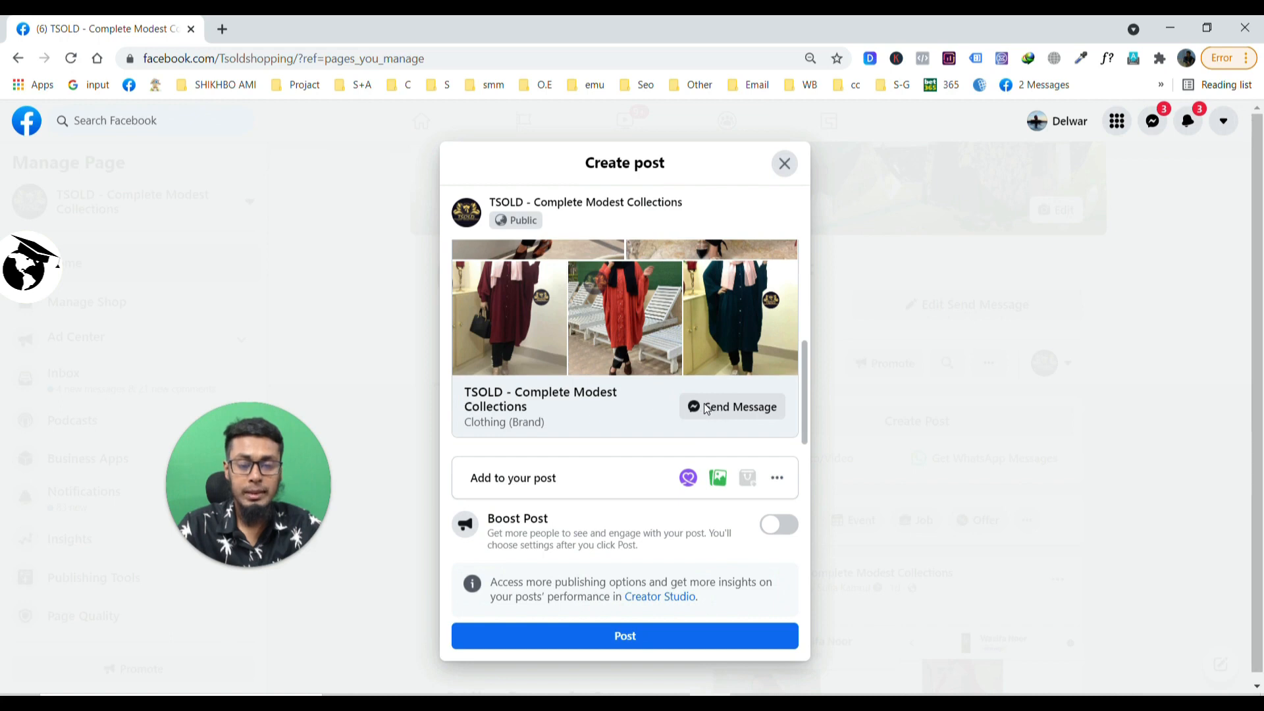
- Write the post caption "Allhamdulillah 🙂 The stunning & Classic Shirt Abaya 🖤 🖤 Length:40-45 Material: Diamond jorjet" on separate lines
{"action": "scroll", "coordinate": [632, 410], "scroll_direction": "up", "scroll_amount": 3}
{"action": "left_click", "coordinate": [606, 249]}
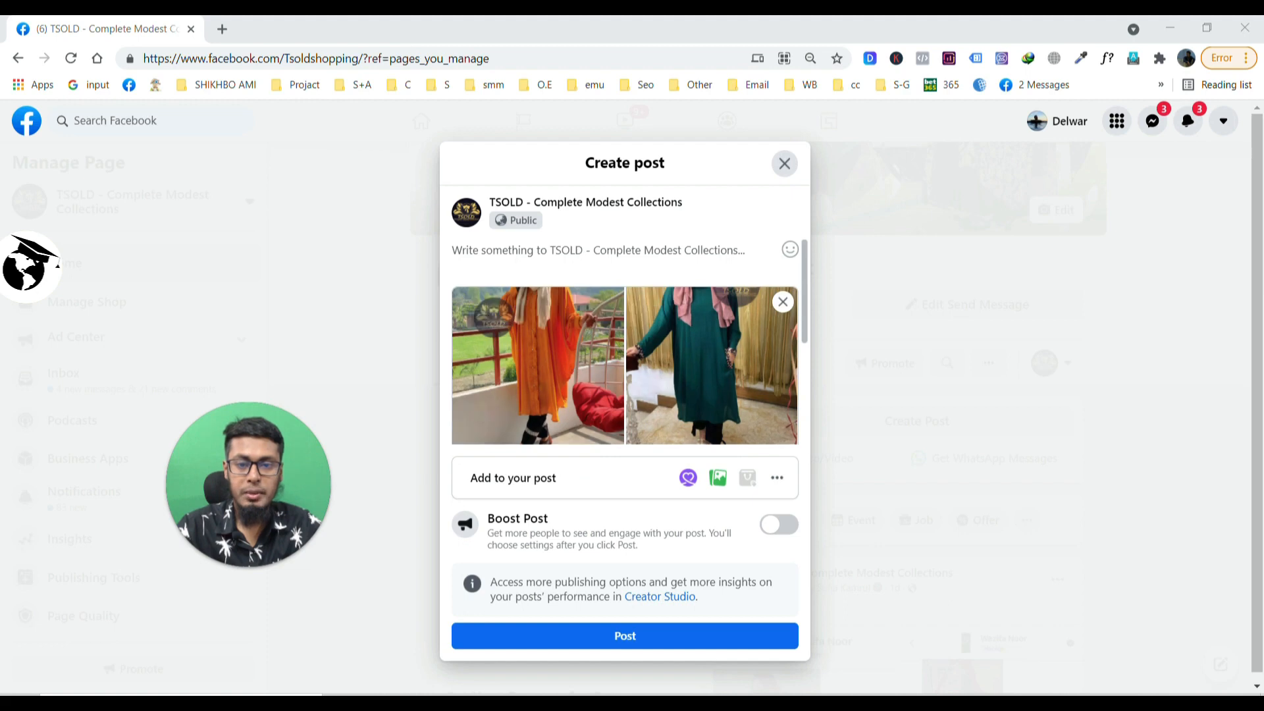
{"action": "key", "text": "alt+Tab"}
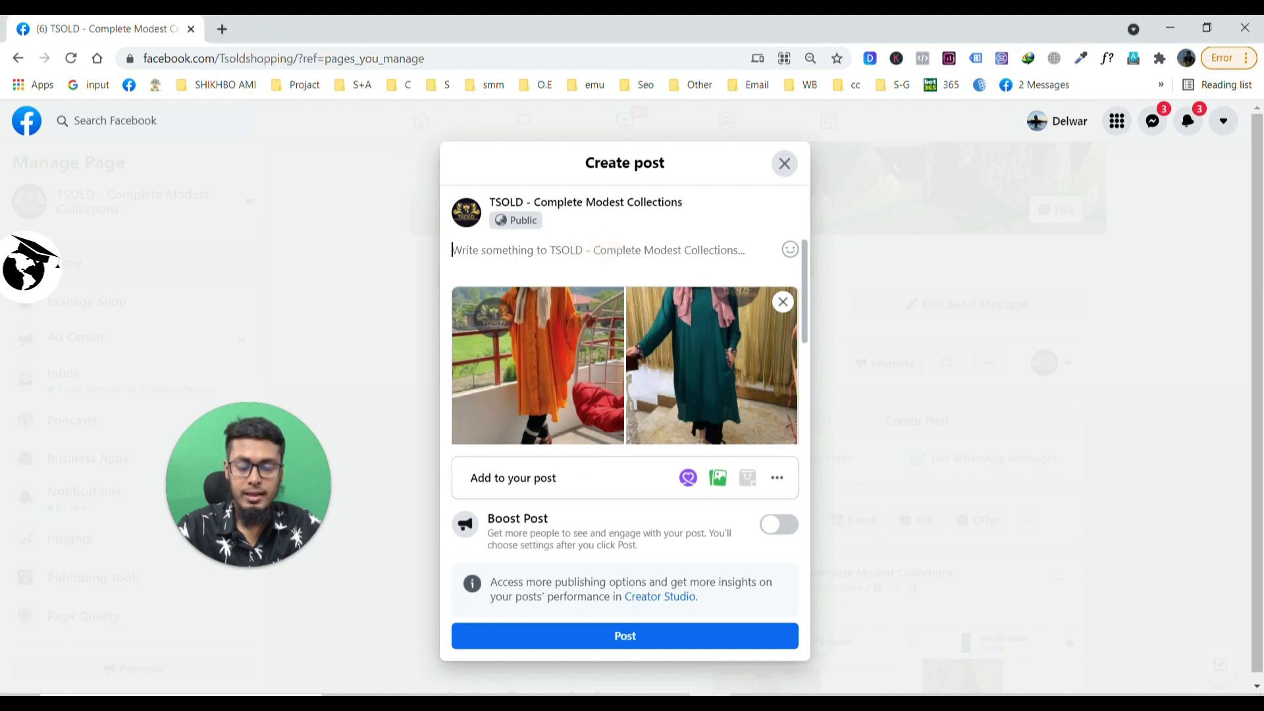
{"action": "type", "text": "Allhamdulillah 🙂 The stunning & Classic Shirt Abaya 🖤 🖤 Length:40-45 Material: Diamond jorjet"}
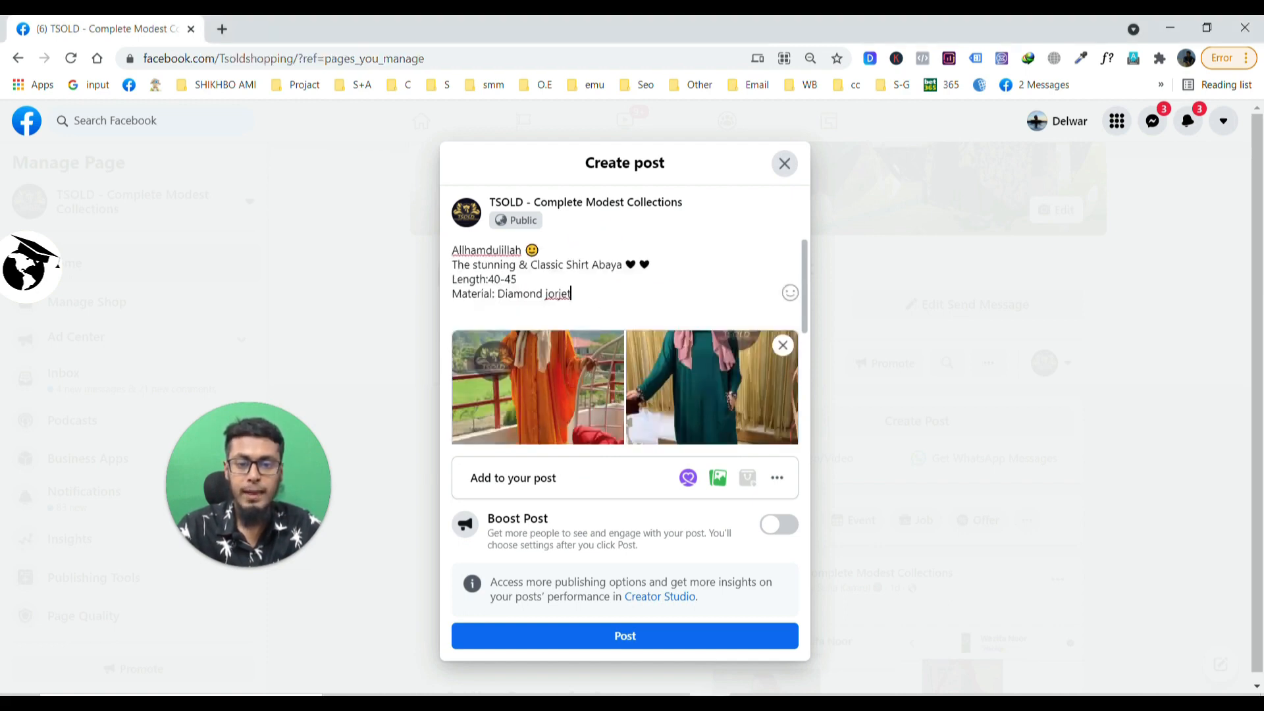
- Check the caption, photos and message call to action, publish the post, and dismiss the Creator Studio suggestion
{"action": "scroll", "coordinate": [580, 324], "scroll_direction": "down", "scroll_amount": 3}
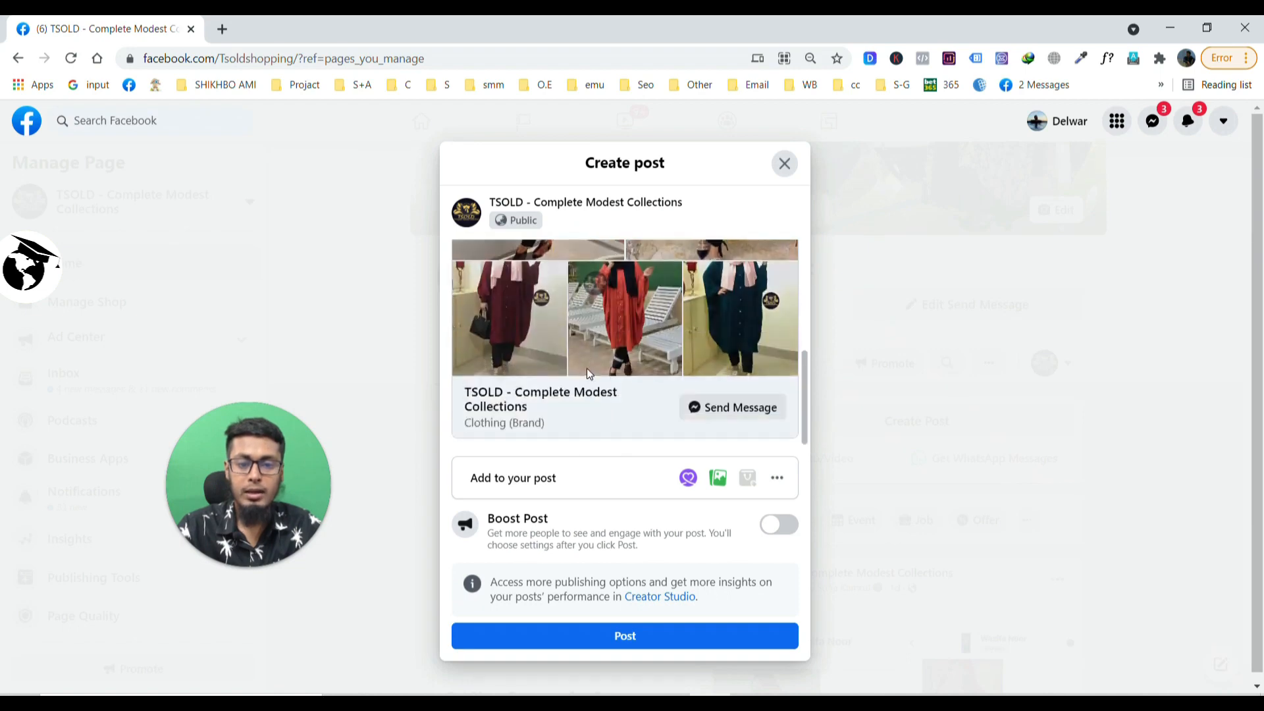
{"action": "scroll", "coordinate": [586, 356], "scroll_direction": "up", "scroll_amount": 2}
{"action": "scroll", "coordinate": [589, 374], "scroll_direction": "down", "scroll_amount": 2}
{"action": "scroll", "coordinate": [590, 374], "scroll_direction": "up", "scroll_amount": 3}
{"action": "scroll", "coordinate": [590, 374], "scroll_direction": "down", "scroll_amount": 3}
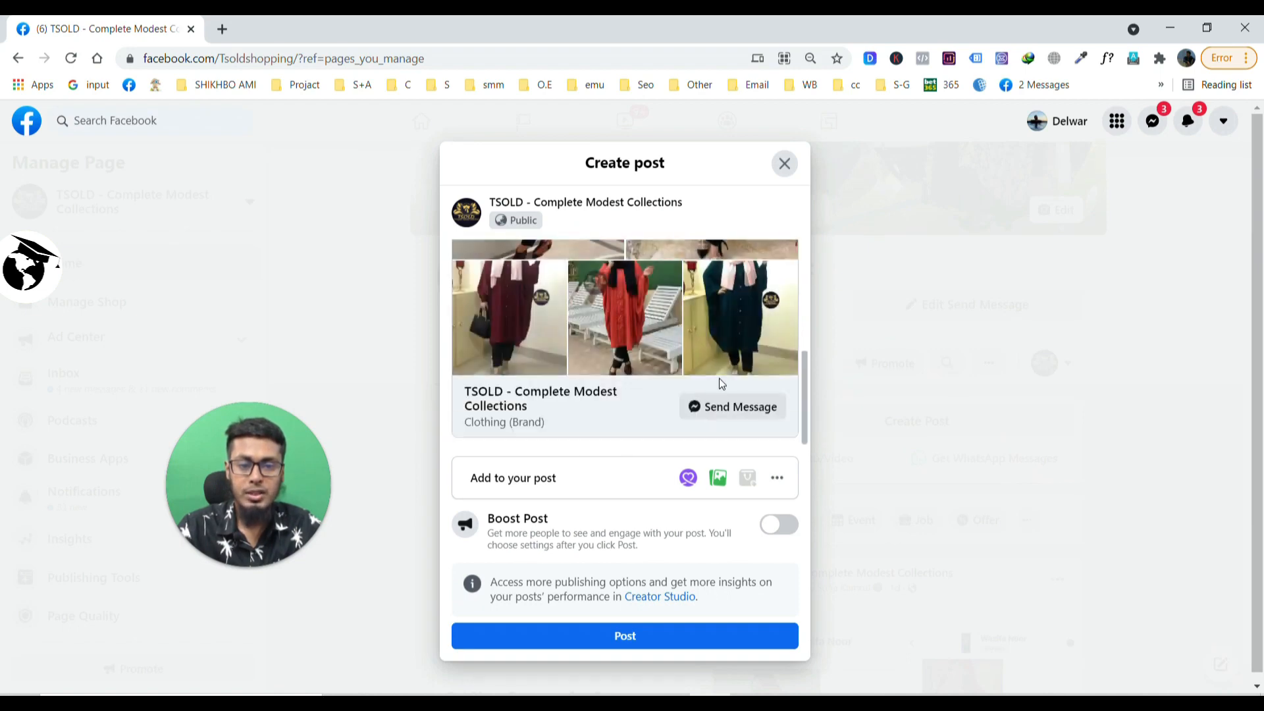
{"action": "scroll", "coordinate": [589, 374], "scroll_direction": "up", "scroll_amount": 4}
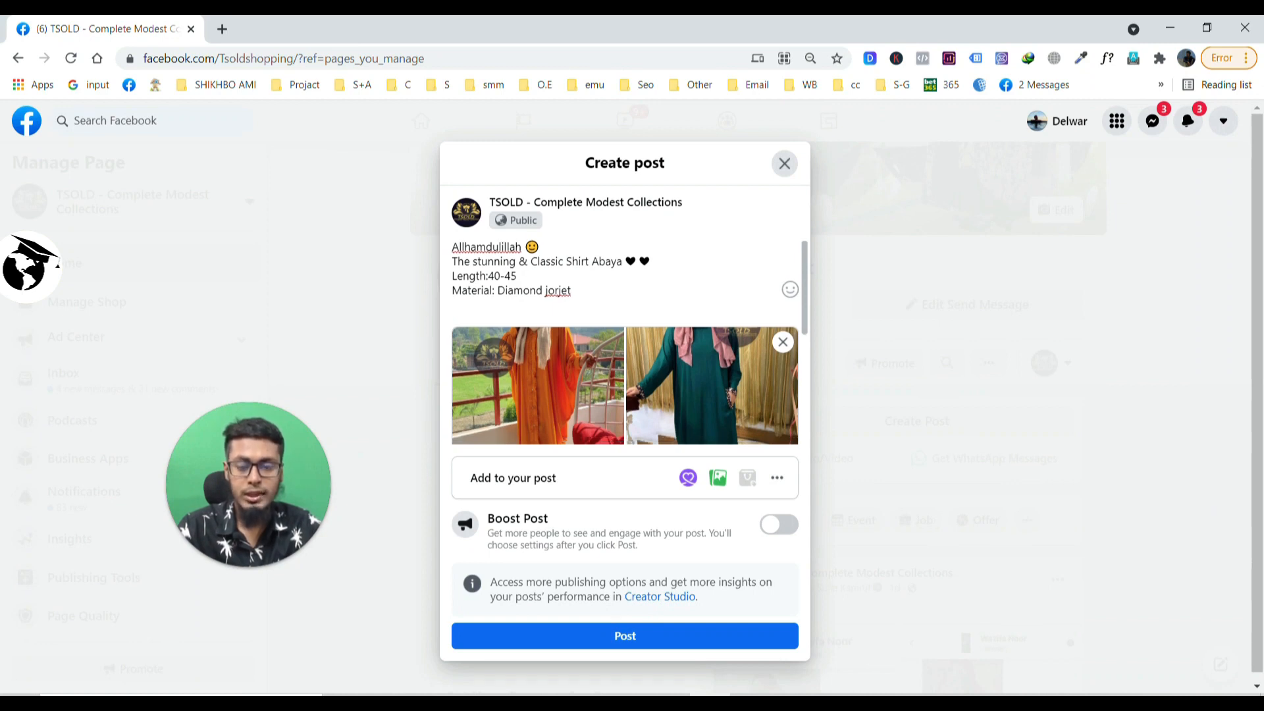
{"action": "scroll", "coordinate": [624, 343], "scroll_direction": "down", "scroll_amount": 3}
{"action": "left_click", "coordinate": [601, 636]}
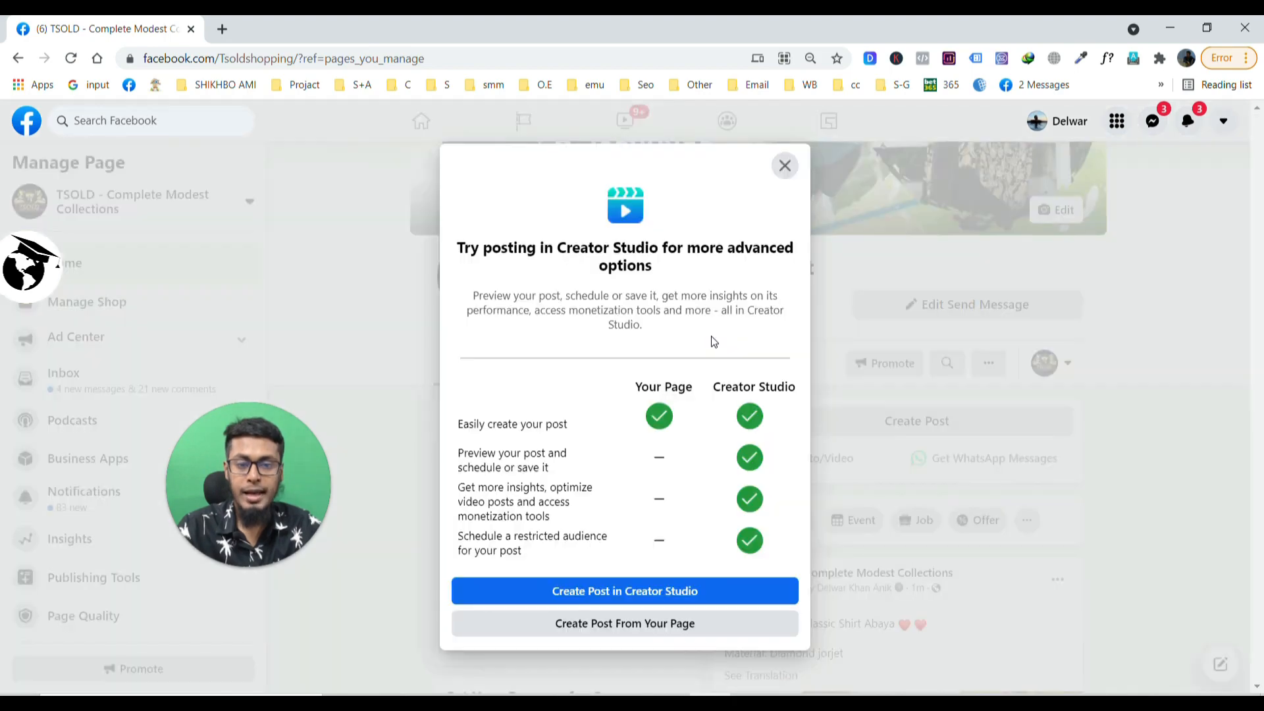
{"action": "left_click", "coordinate": [784, 165]}
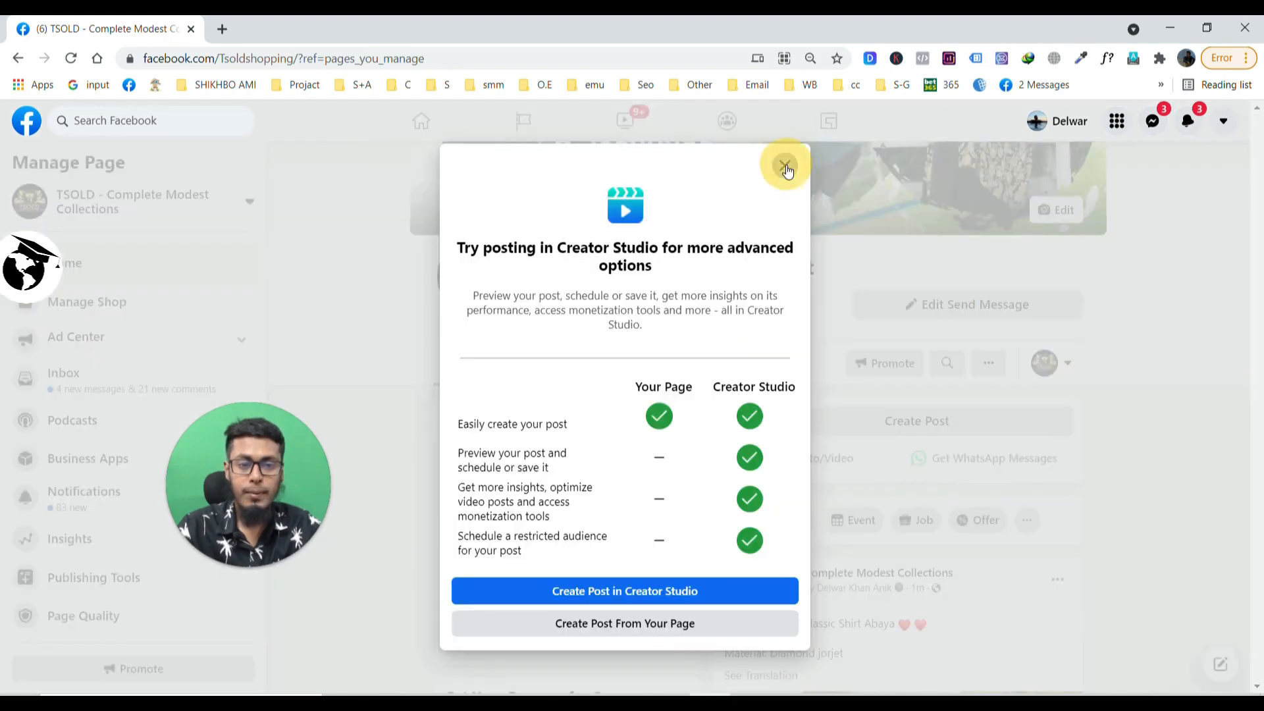
- Reload the page and examine the newly published abaya post's caption, photos and message call to action
{"action": "scroll", "coordinate": [783, 224], "scroll_direction": "down", "scroll_amount": 7}
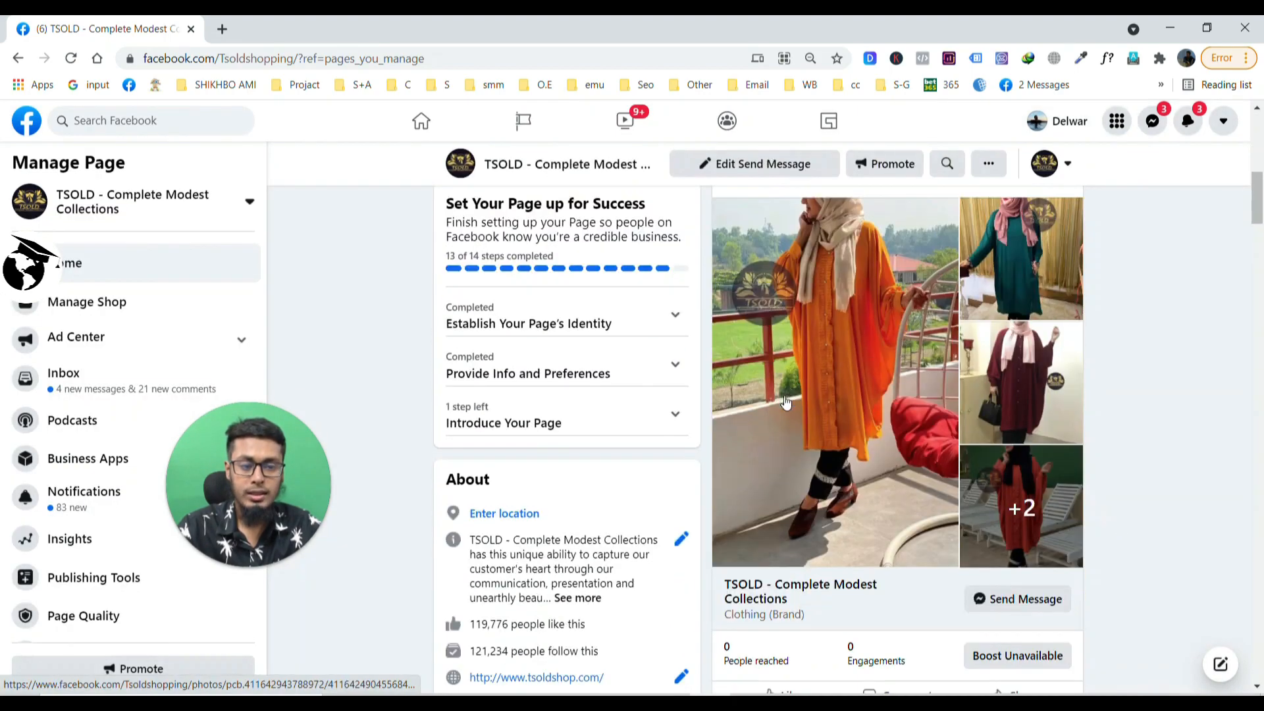
{"action": "scroll", "coordinate": [169, 108], "scroll_direction": "up", "scroll_amount": 8}
{"action": "left_click", "coordinate": [70, 58]}
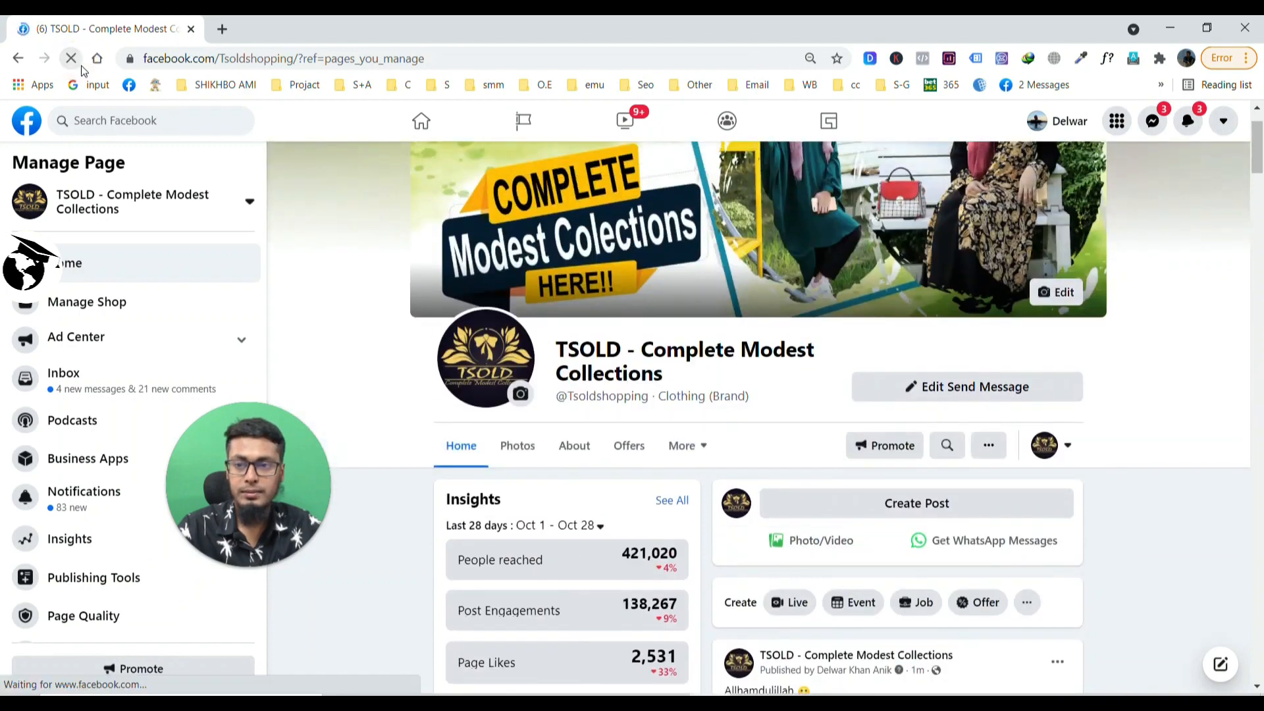
{"action": "scroll", "coordinate": [474, 365], "scroll_direction": "down", "scroll_amount": 2}
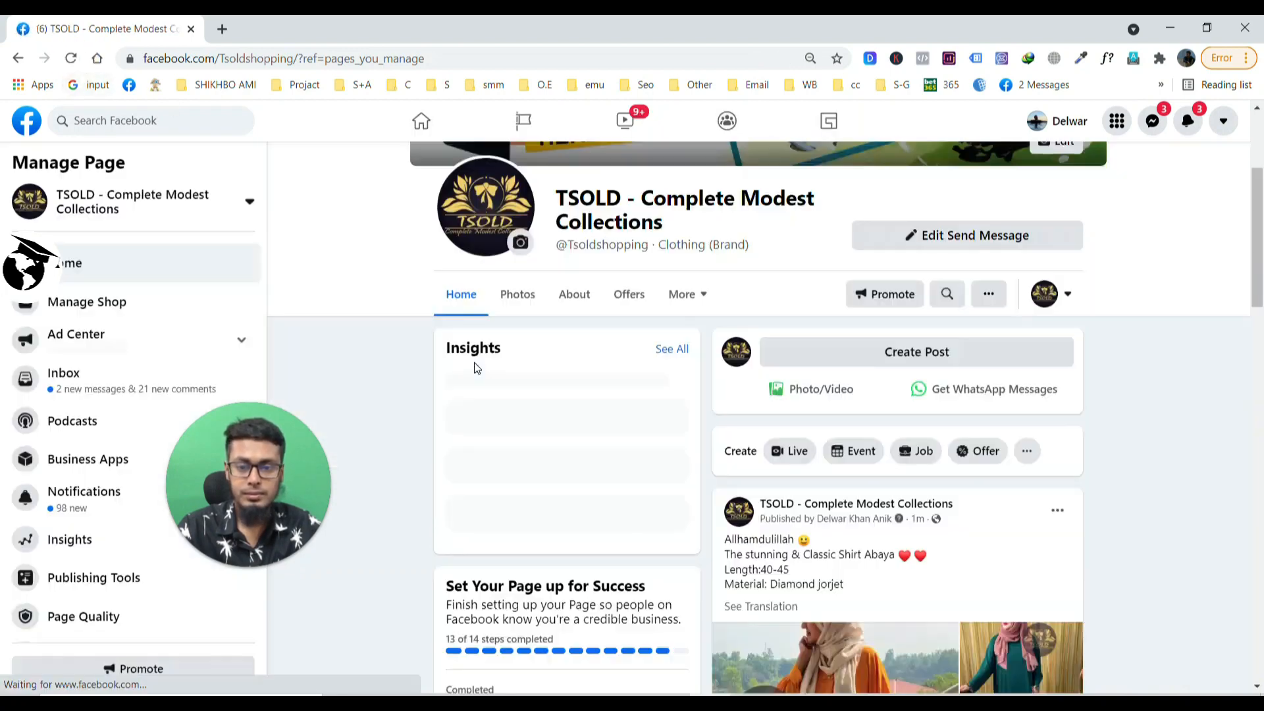
{"action": "scroll", "coordinate": [836, 481], "scroll_direction": "down", "scroll_amount": 5}
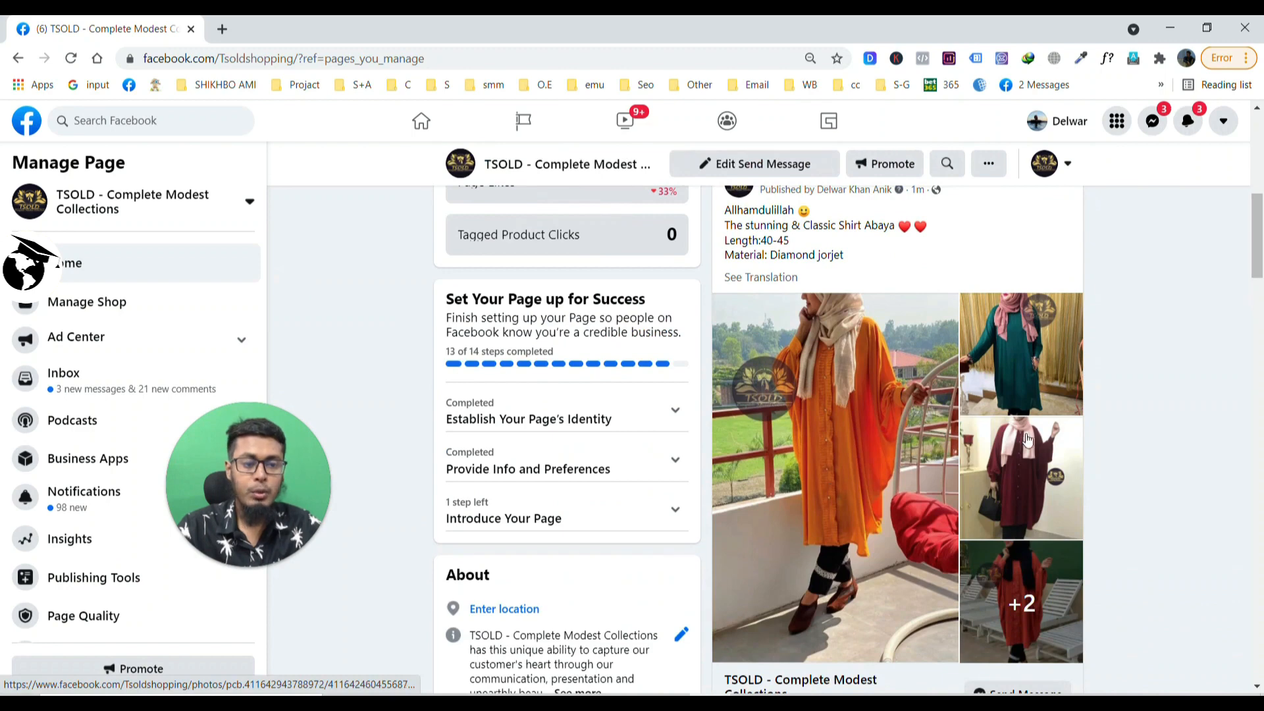
{"action": "scroll", "coordinate": [1024, 459], "scroll_direction": "down", "scroll_amount": 1}
{"action": "scroll", "coordinate": [1024, 458], "scroll_direction": "down", "scroll_amount": 2}
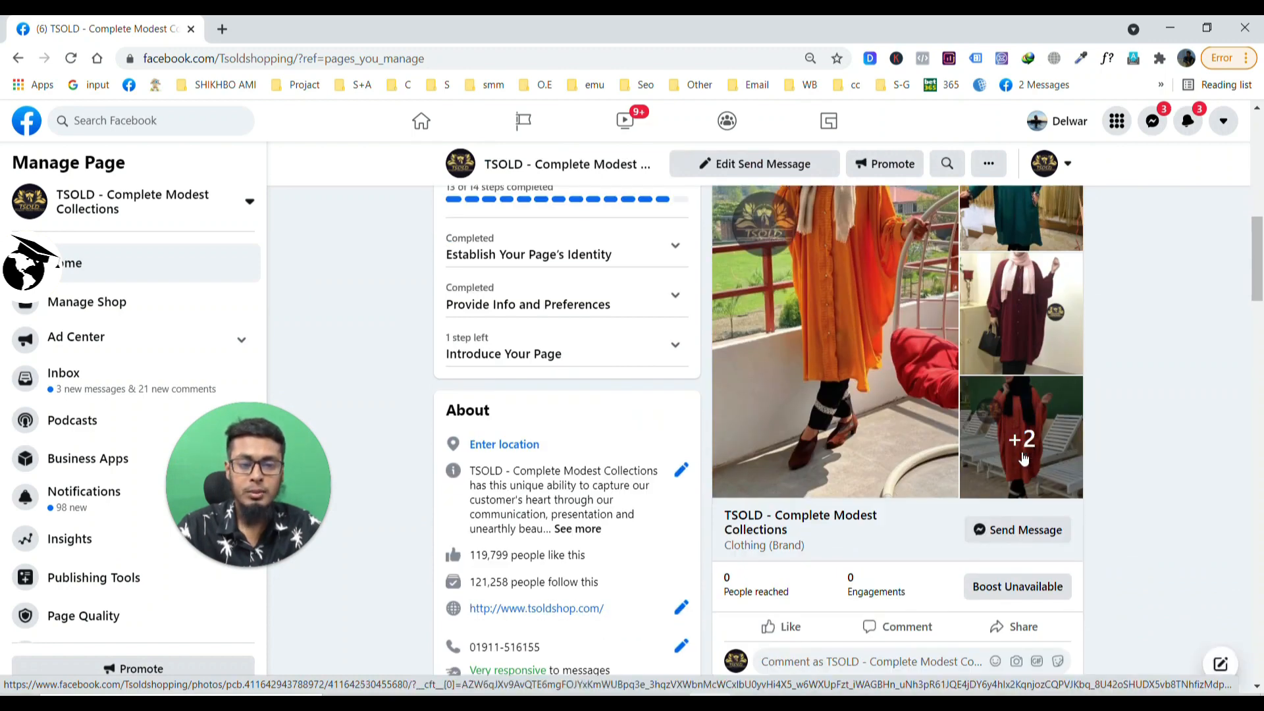
{"action": "scroll", "coordinate": [1014, 458], "scroll_direction": "up", "scroll_amount": 3}
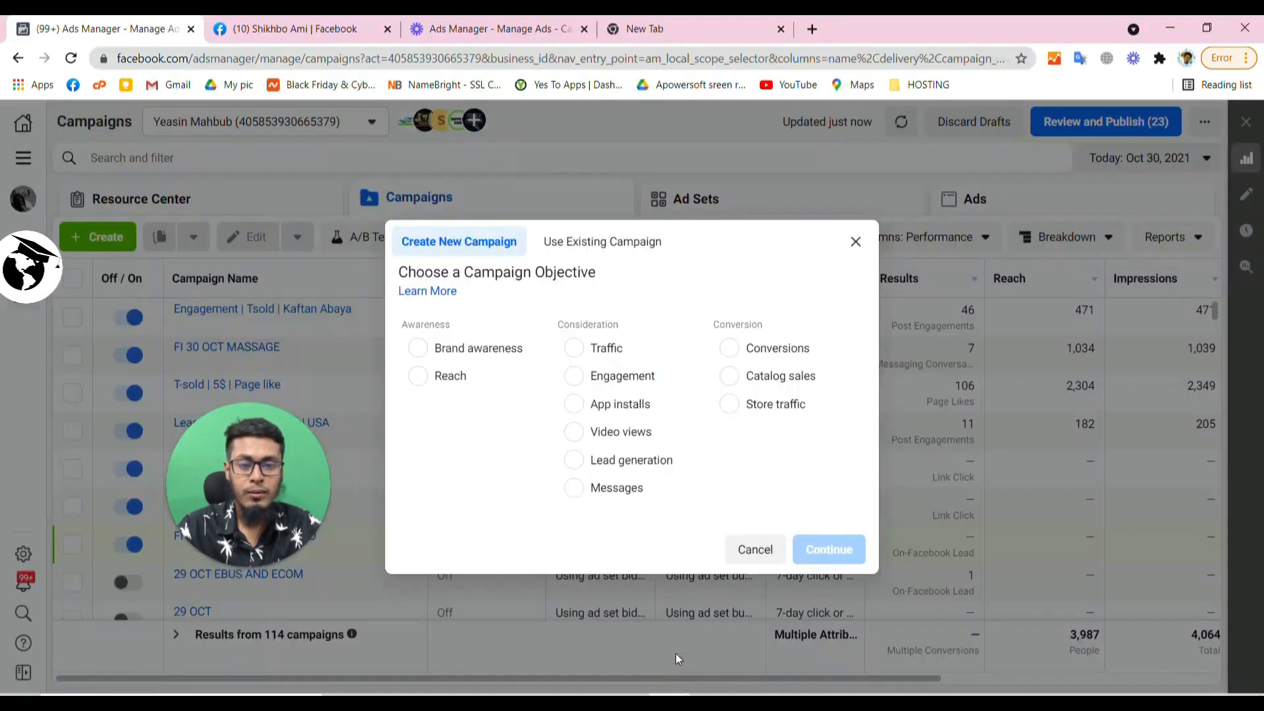
- Switch back to Ads Manager and create a new campaign with the Brand awareness objective
{"action": "left_click", "coordinate": [485, 351]}
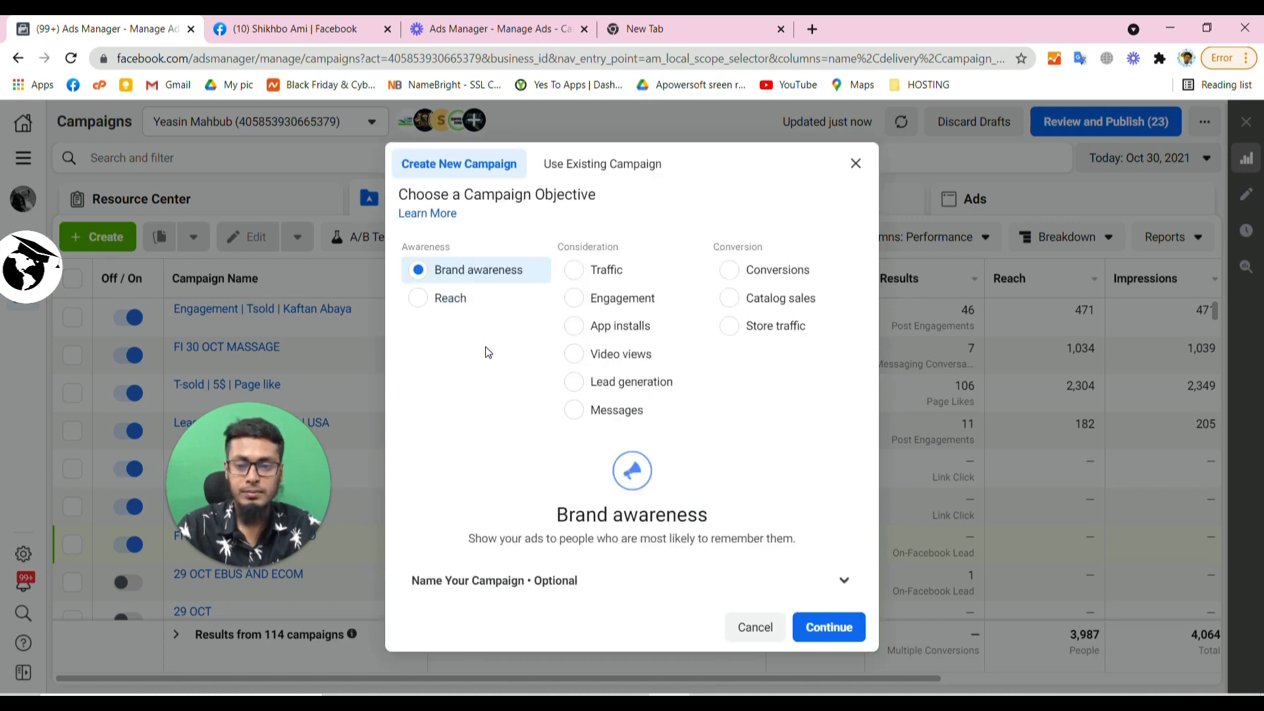
{"action": "left_click", "coordinate": [827, 637]}
{"action": "left_click", "coordinate": [826, 635]}
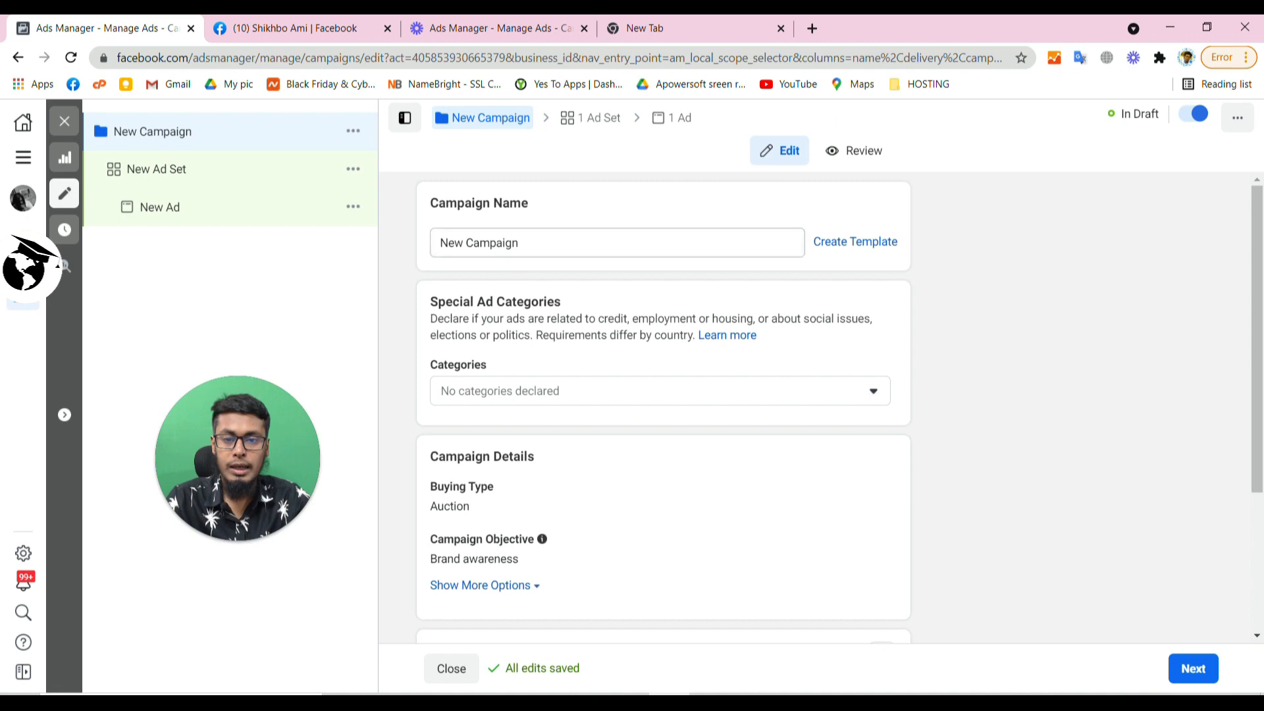
- Rename the campaign as "Brand awareness | Tsold | 2$"
{"action": "triple_click", "coordinate": [480, 243]}
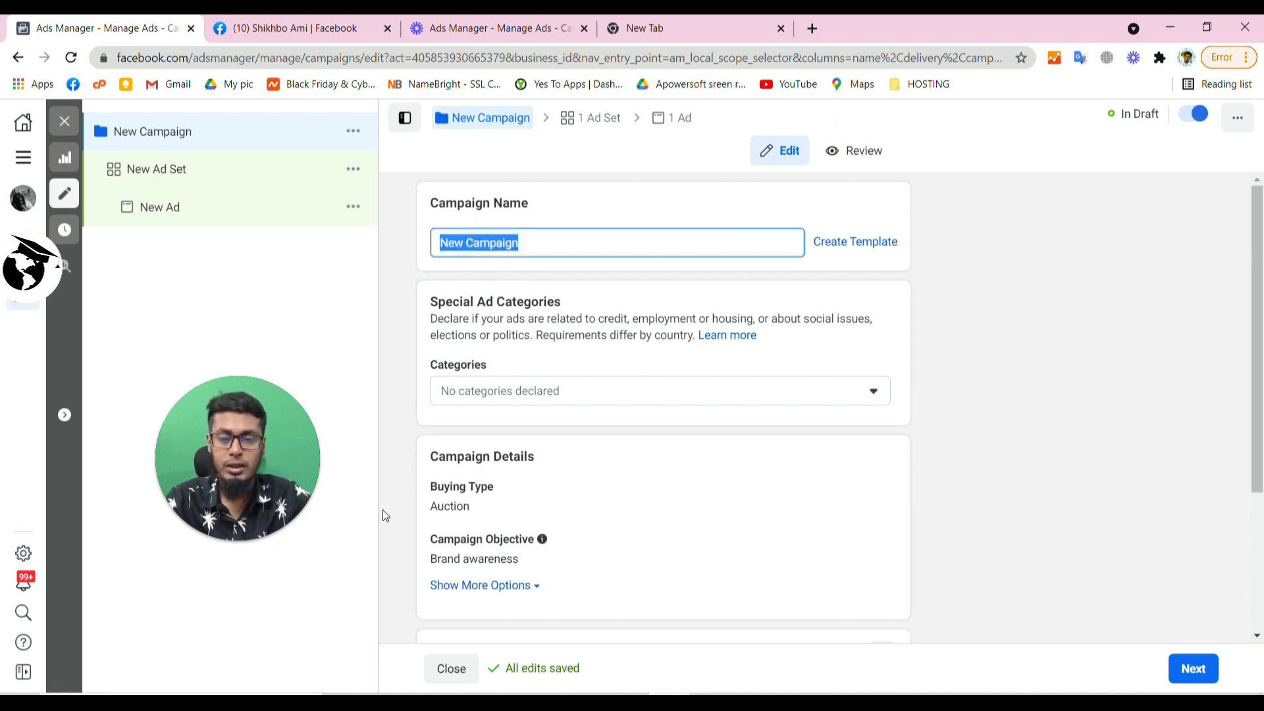
{"action": "left_click_drag", "start_coordinate": [434, 558], "coordinate": [525, 565]}
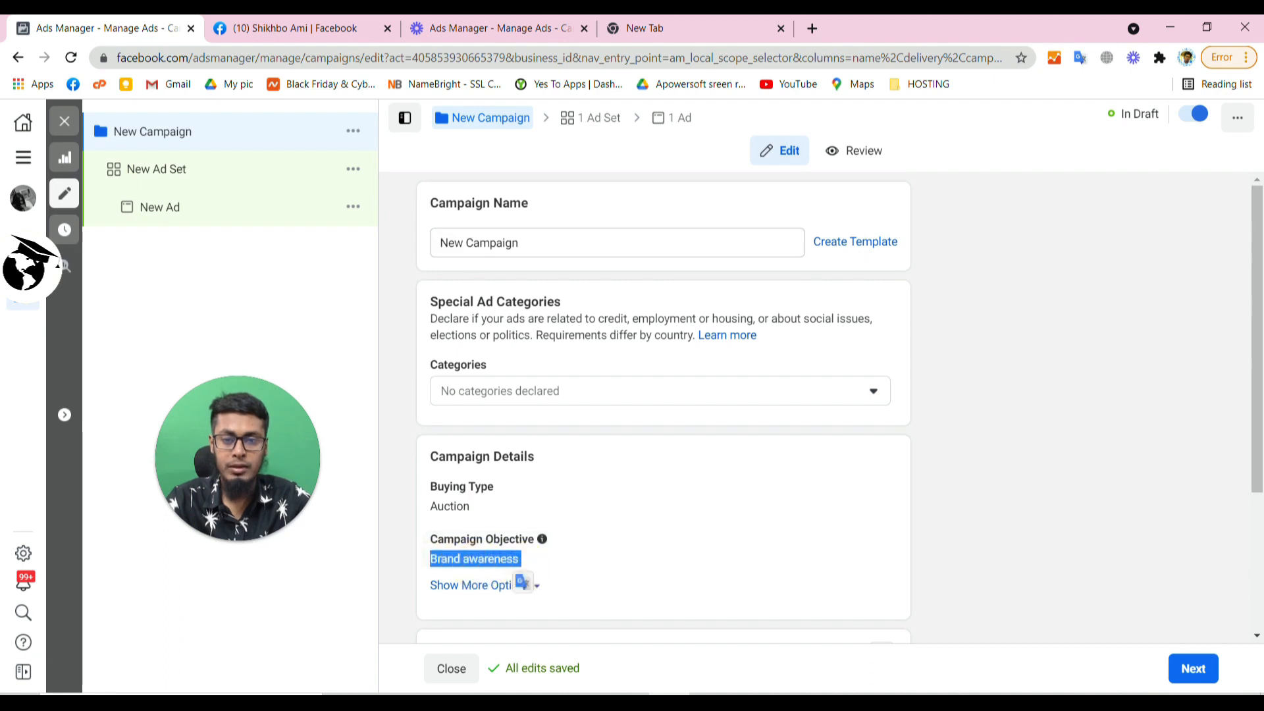
{"action": "left_click", "coordinate": [464, 243]}
{"action": "key", "text": "ctrl+a"}
{"action": "type", "text": "Brand awareness Edit Edit"}
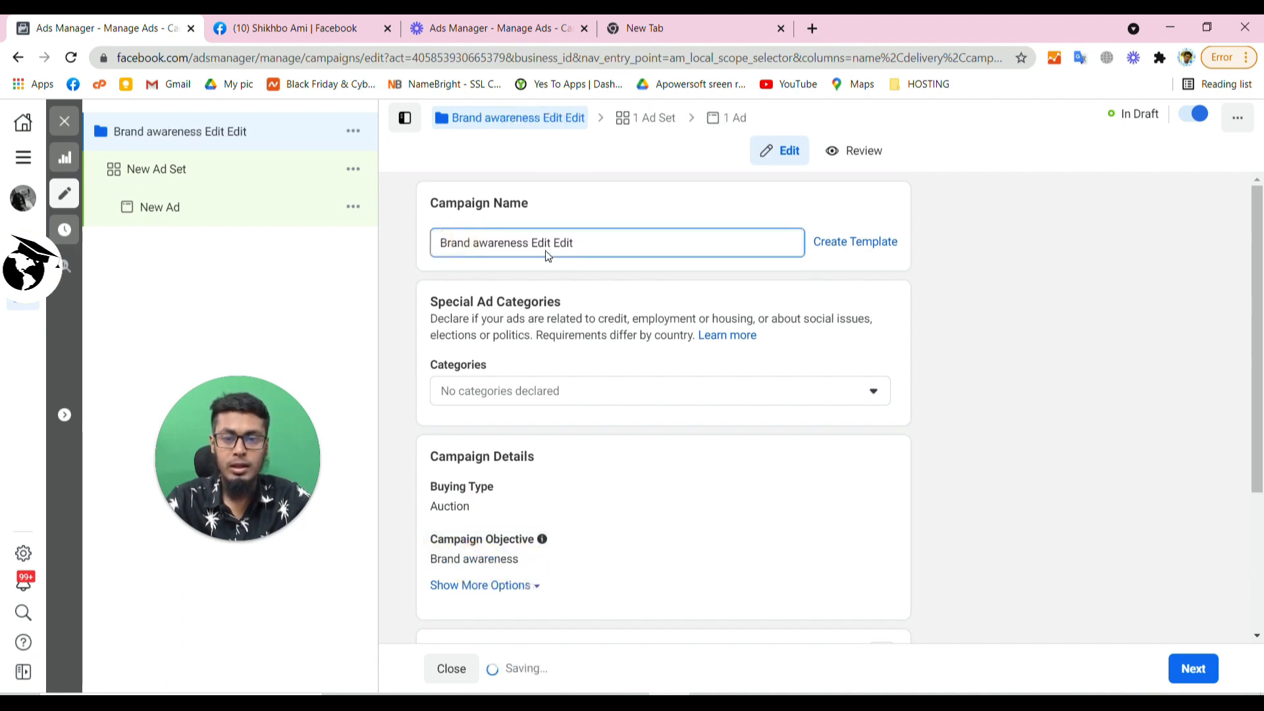
{"action": "left_click_drag", "start_coordinate": [534, 243], "coordinate": [634, 242]}
{"action": "key", "text": "BackSpace"}
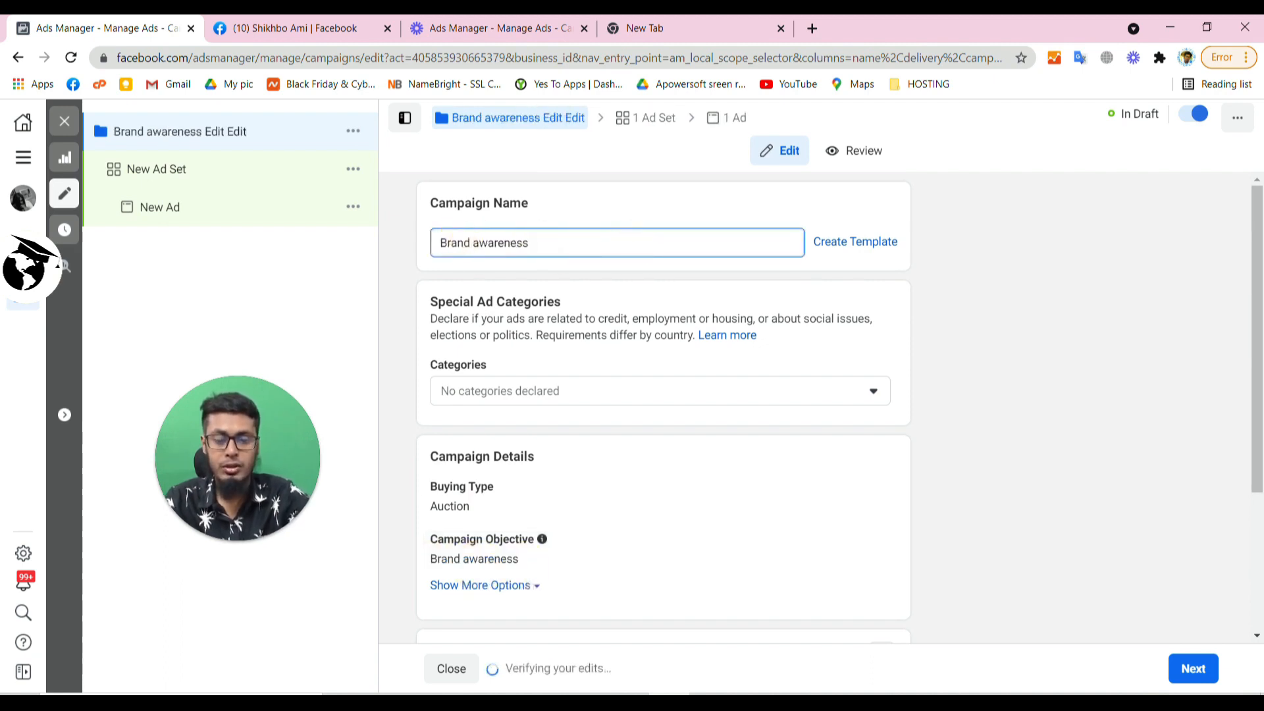
{"action": "type", "text": "|"}
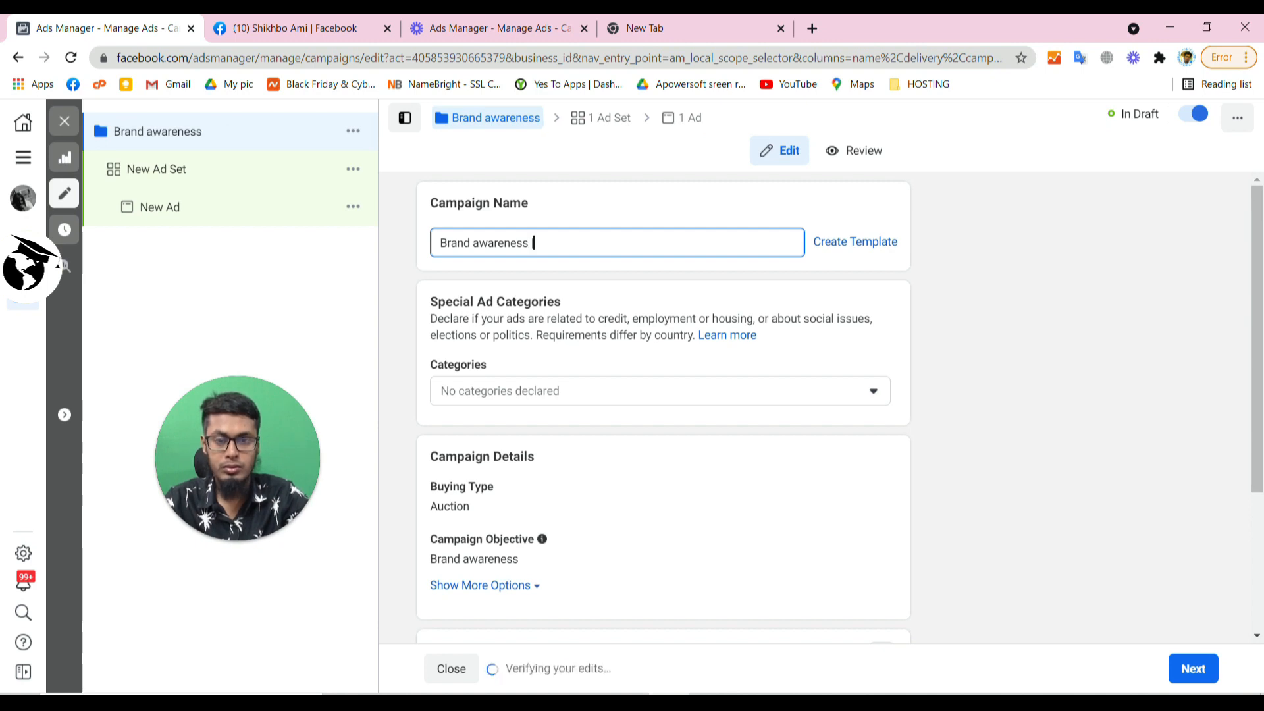
{"action": "type", "text": " Tsold"}
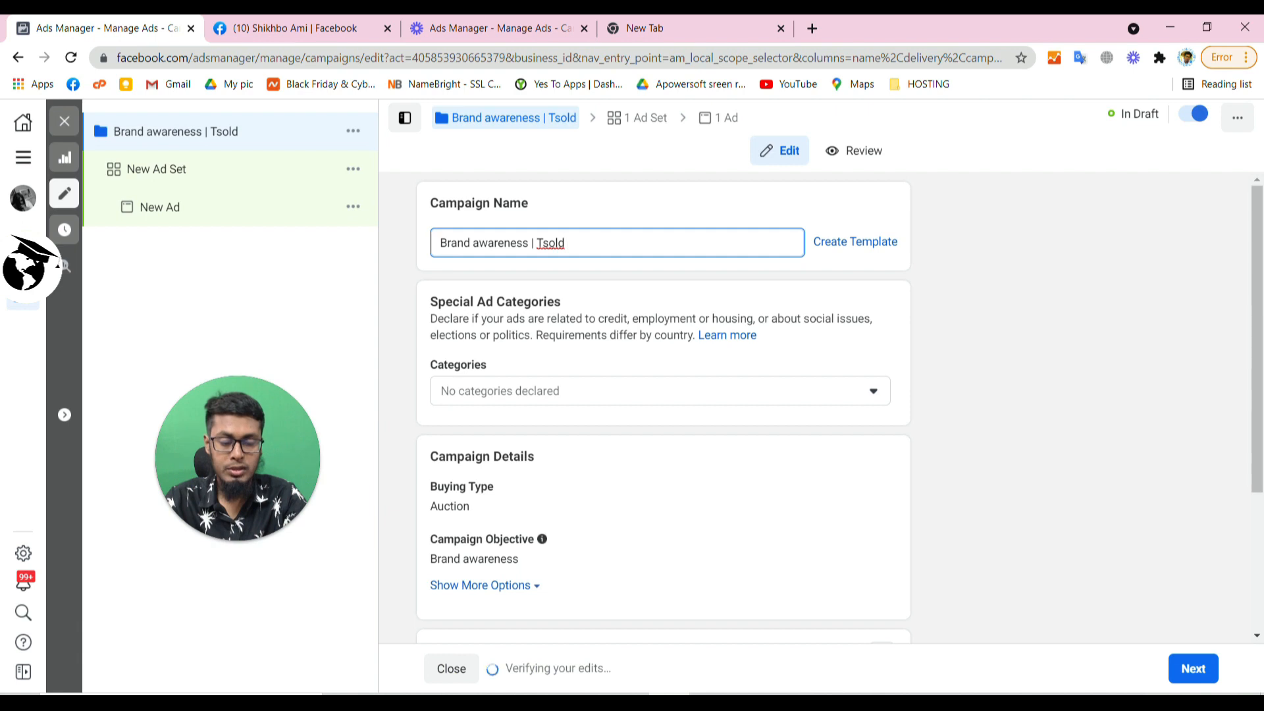
{"action": "type", "text": " | 2"}
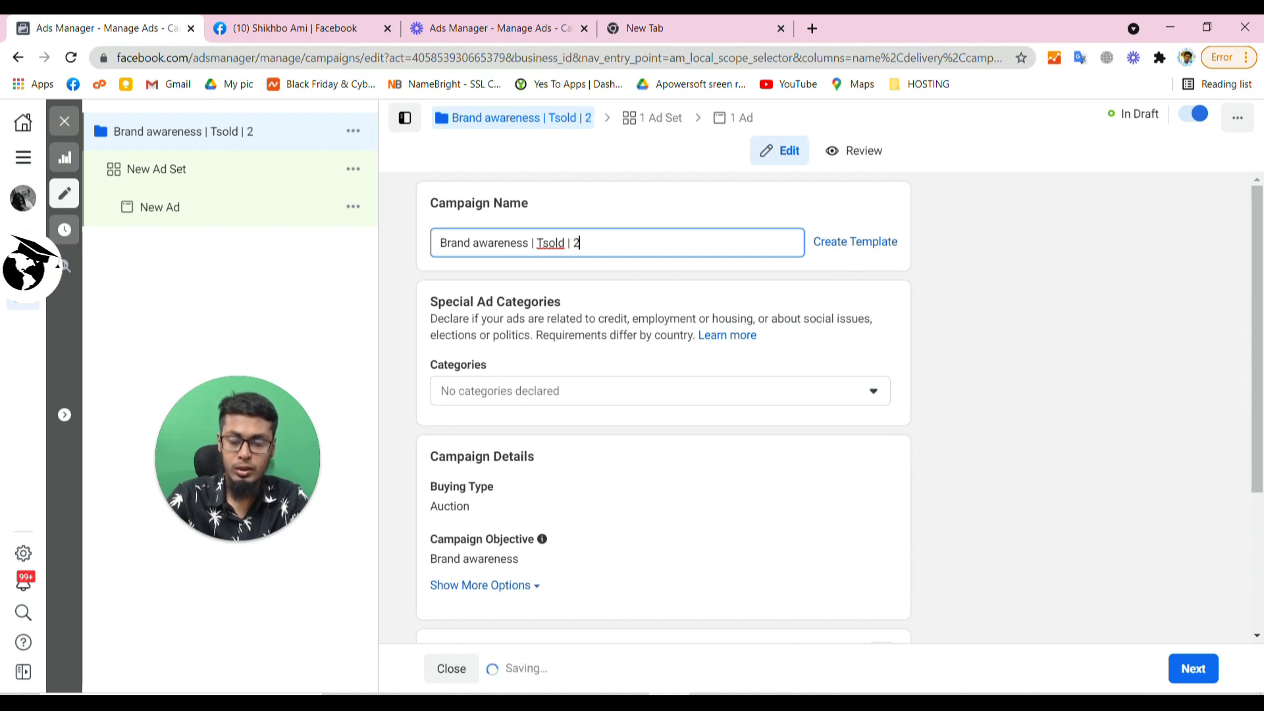
{"action": "type", "text": "$"}
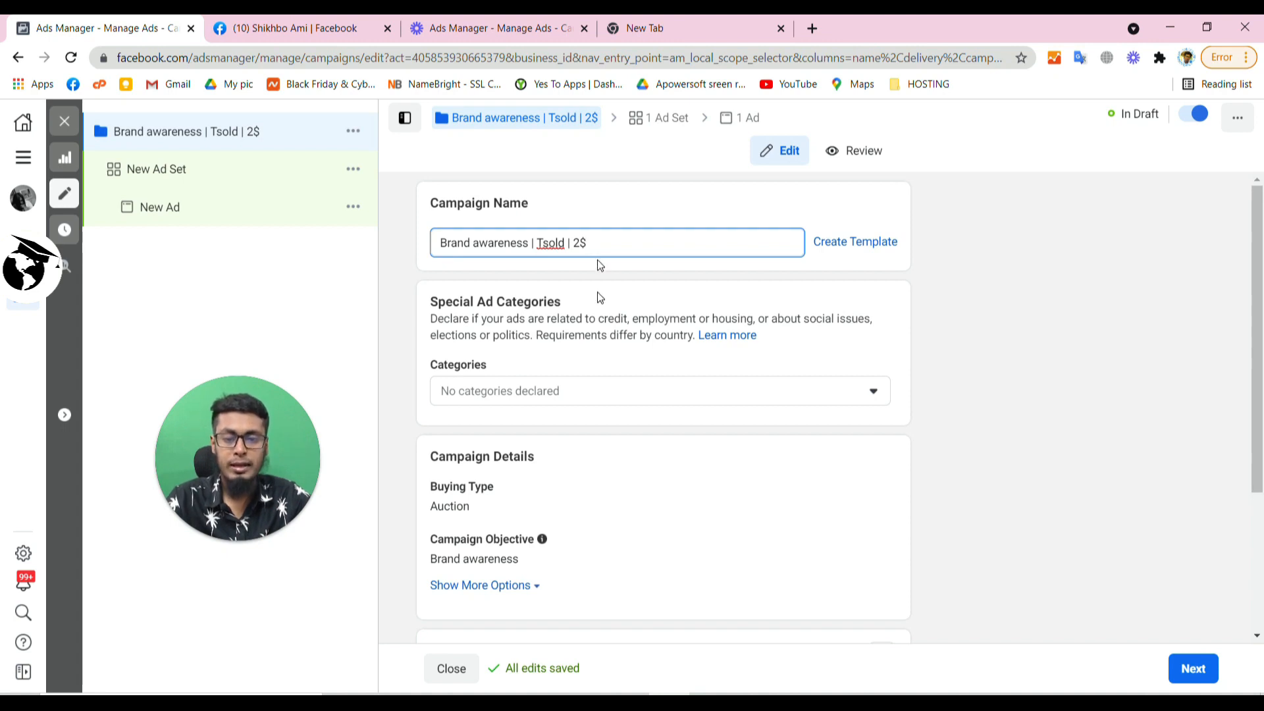
- Continue to the ad set and set its daily budget to $2.00
{"action": "scroll", "coordinate": [600, 297], "scroll_direction": "down", "scroll_amount": 3}
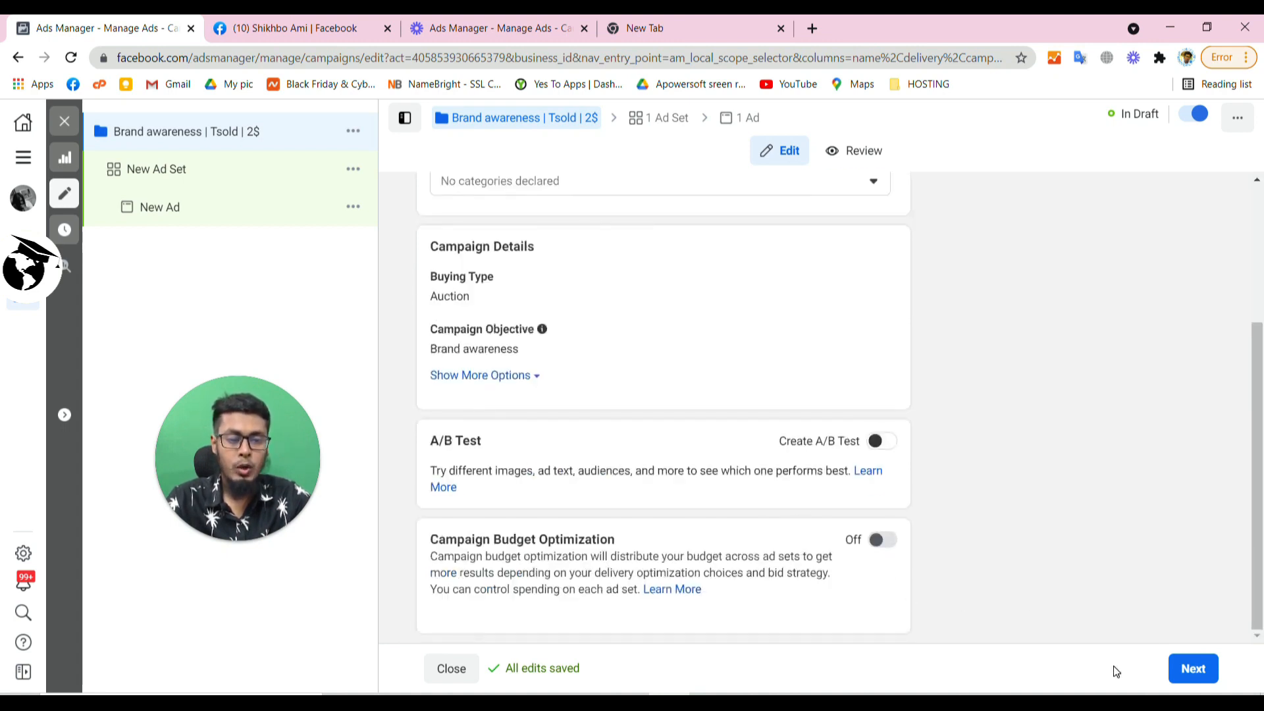
{"action": "left_click", "coordinate": [1182, 680]}
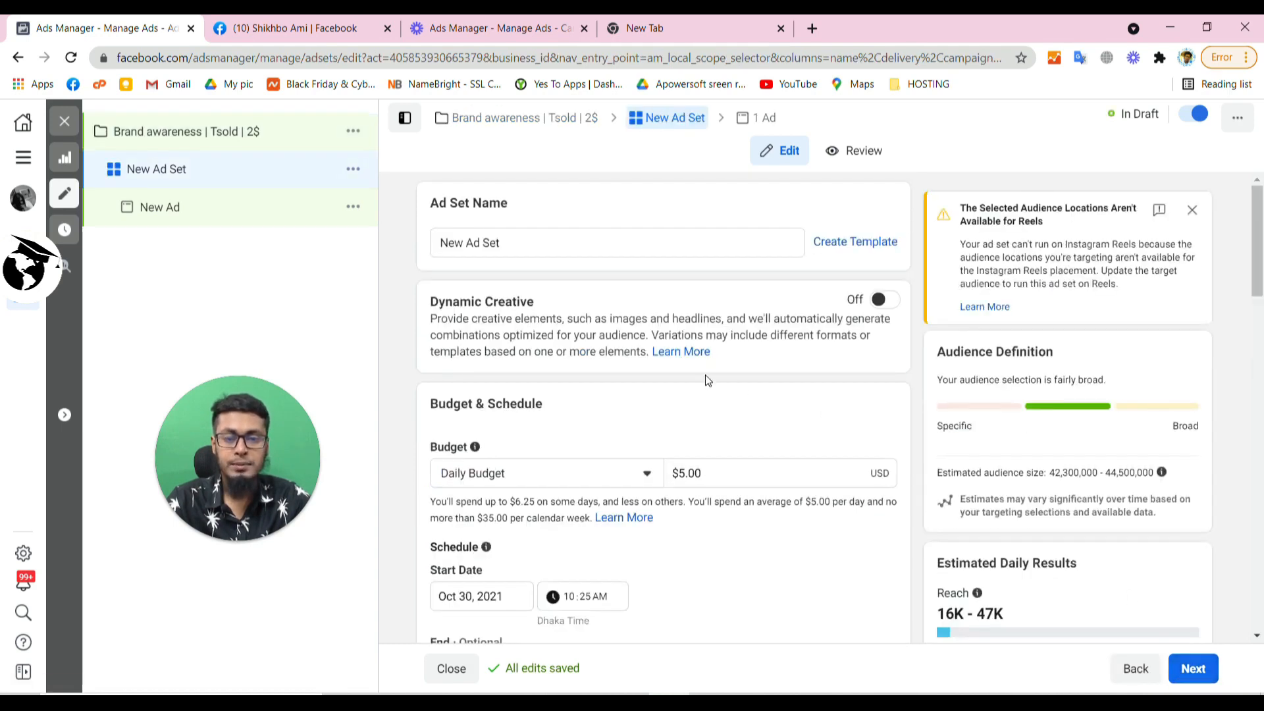
{"action": "scroll", "coordinate": [707, 380], "scroll_direction": "down", "scroll_amount": 2}
{"action": "left_click", "coordinate": [685, 310]}
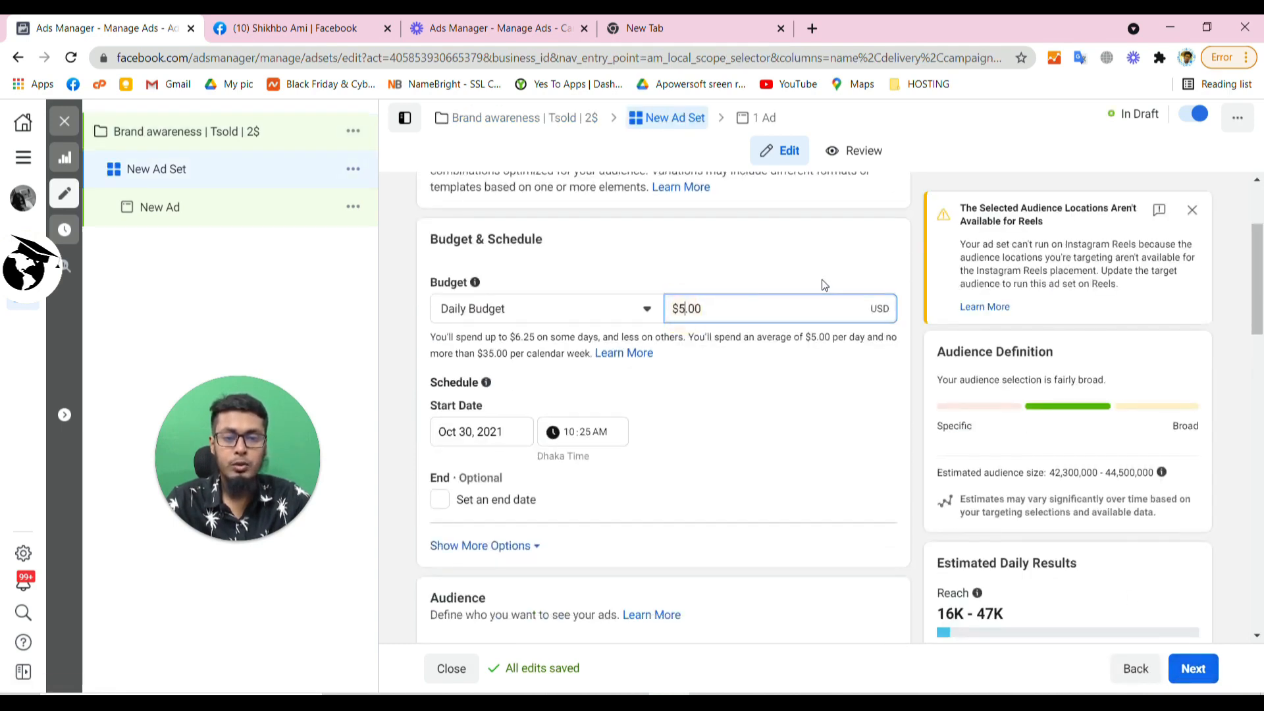
{"action": "key", "text": "BackSpace"}
{"action": "type", "text": "2"}
{"action": "left_click", "coordinate": [741, 369]}
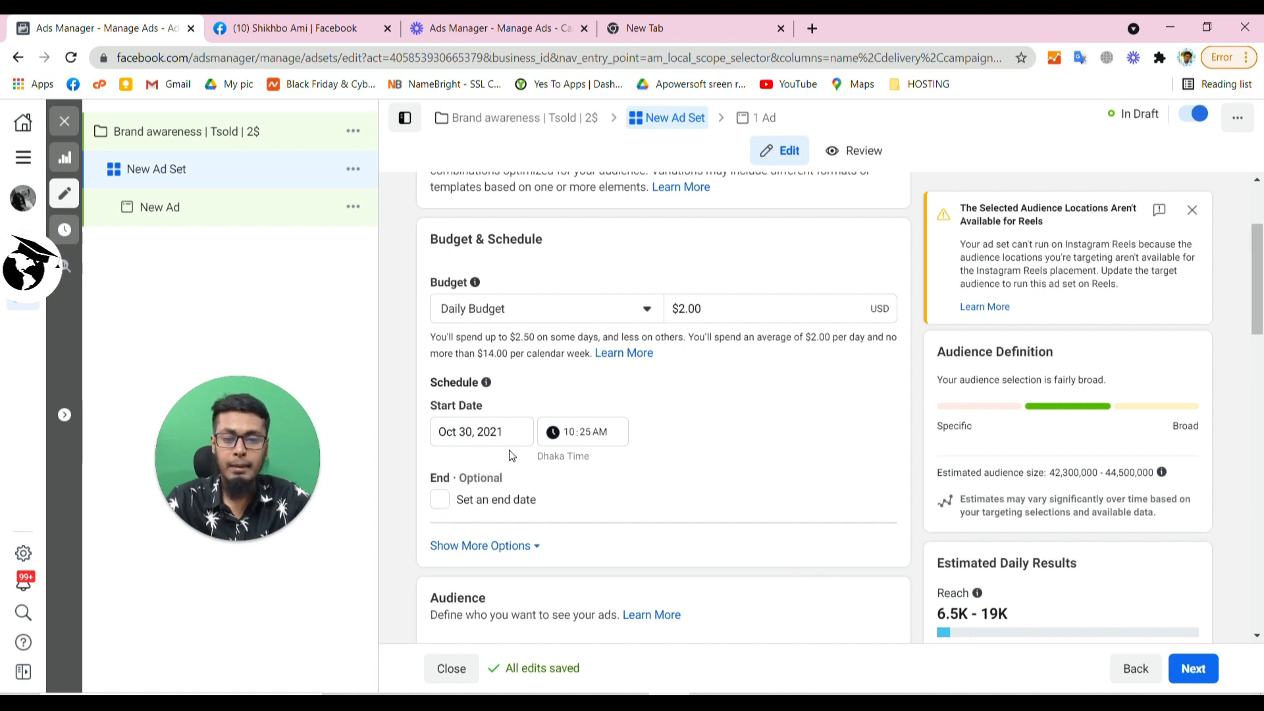
- Replace Bangladesh in the audience locations with the city Dhaka, Dhaka Division, limited to the current city only
{"action": "scroll", "coordinate": [714, 431], "scroll_direction": "down", "scroll_amount": 2}
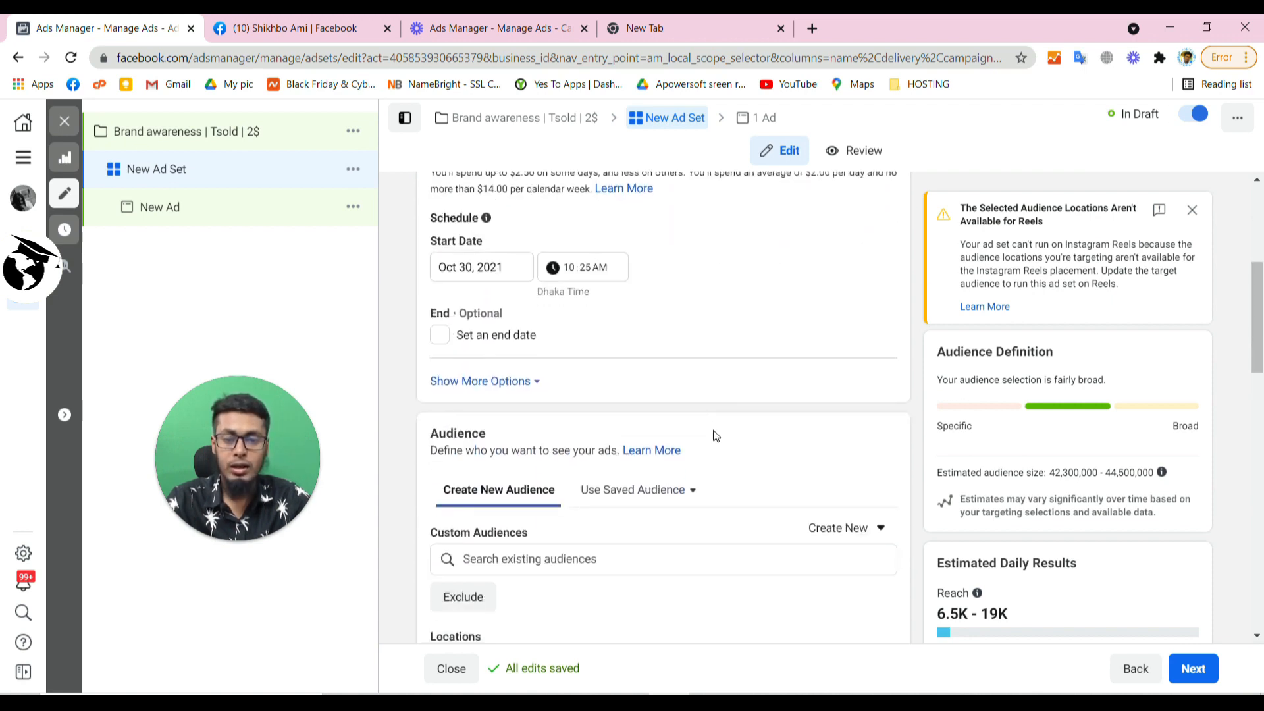
{"action": "scroll", "coordinate": [715, 435], "scroll_direction": "down", "scroll_amount": 2}
{"action": "scroll", "coordinate": [615, 437], "scroll_direction": "down", "scroll_amount": 1}
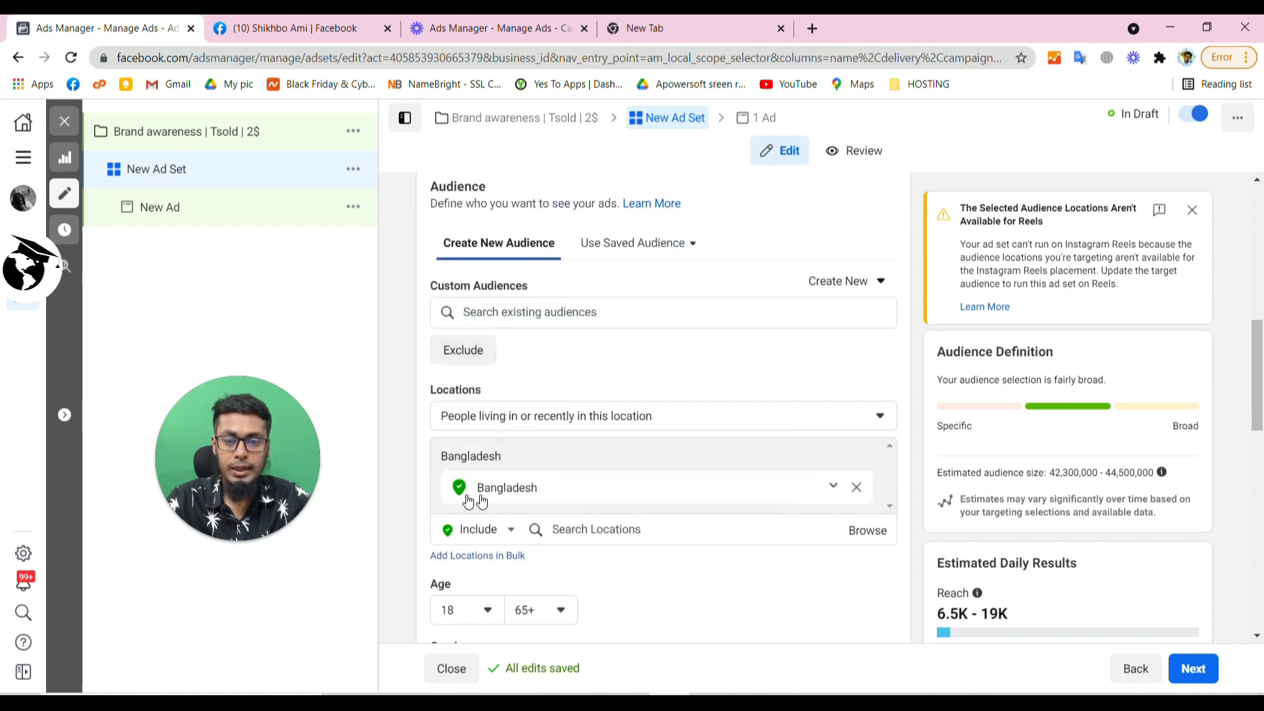
{"action": "left_click", "coordinate": [856, 487]}
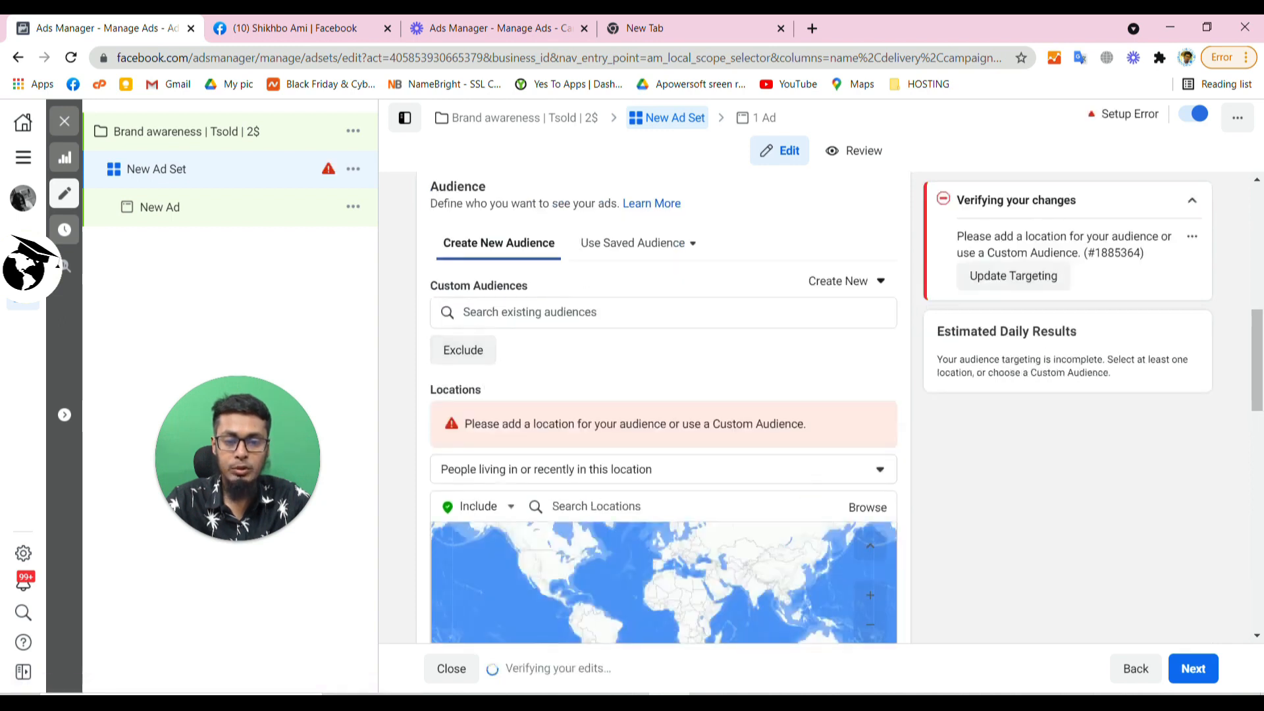
{"action": "type", "text": "dhaka"}
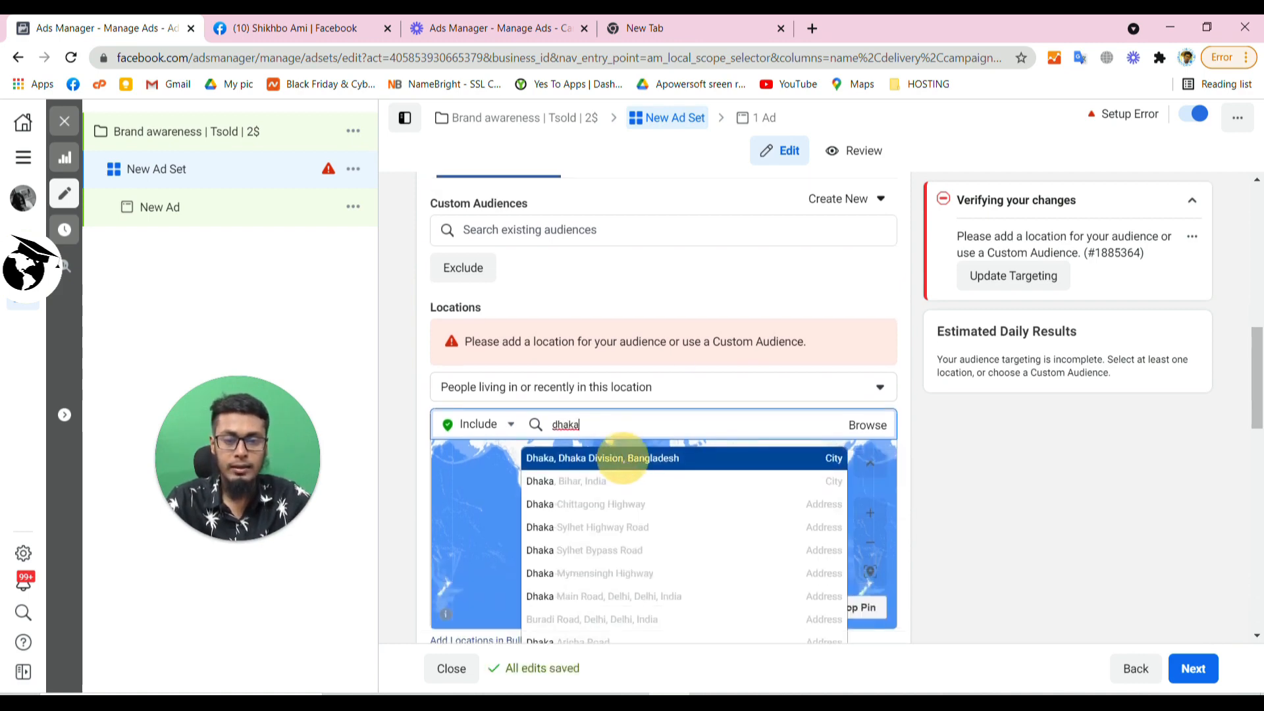
{"action": "left_click", "coordinate": [618, 453]}
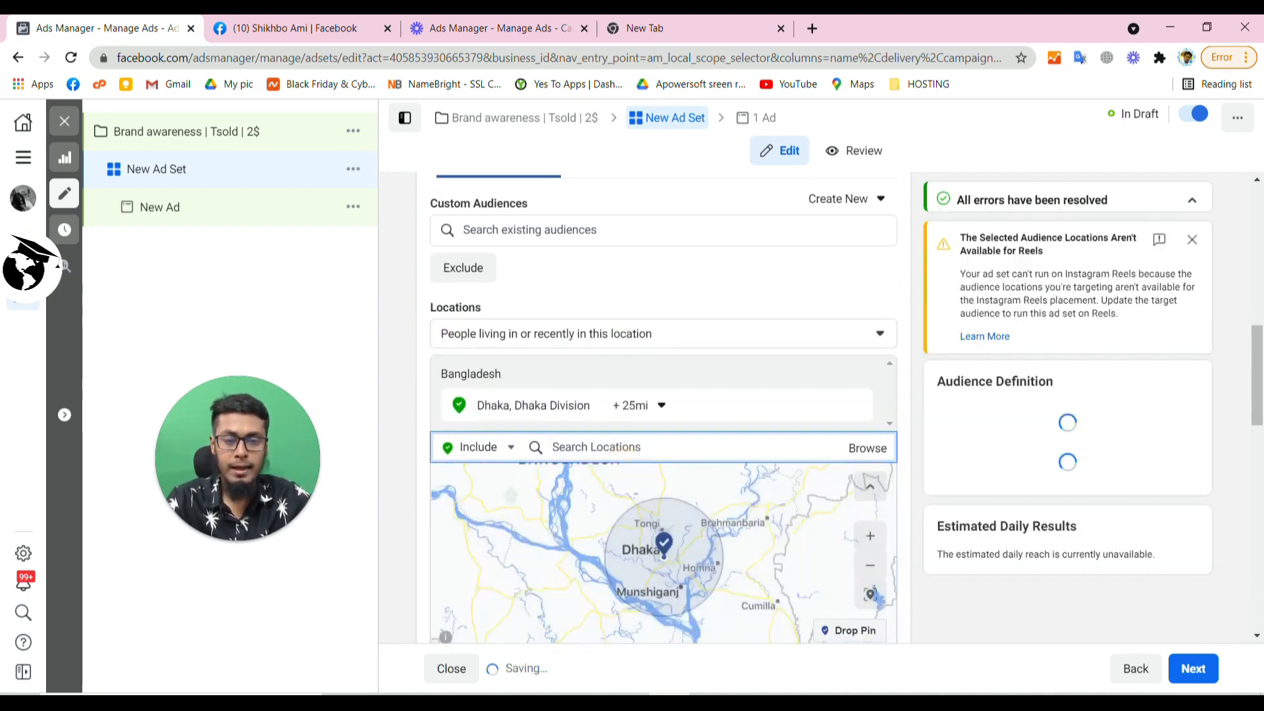
{"action": "left_click", "coordinate": [642, 407]}
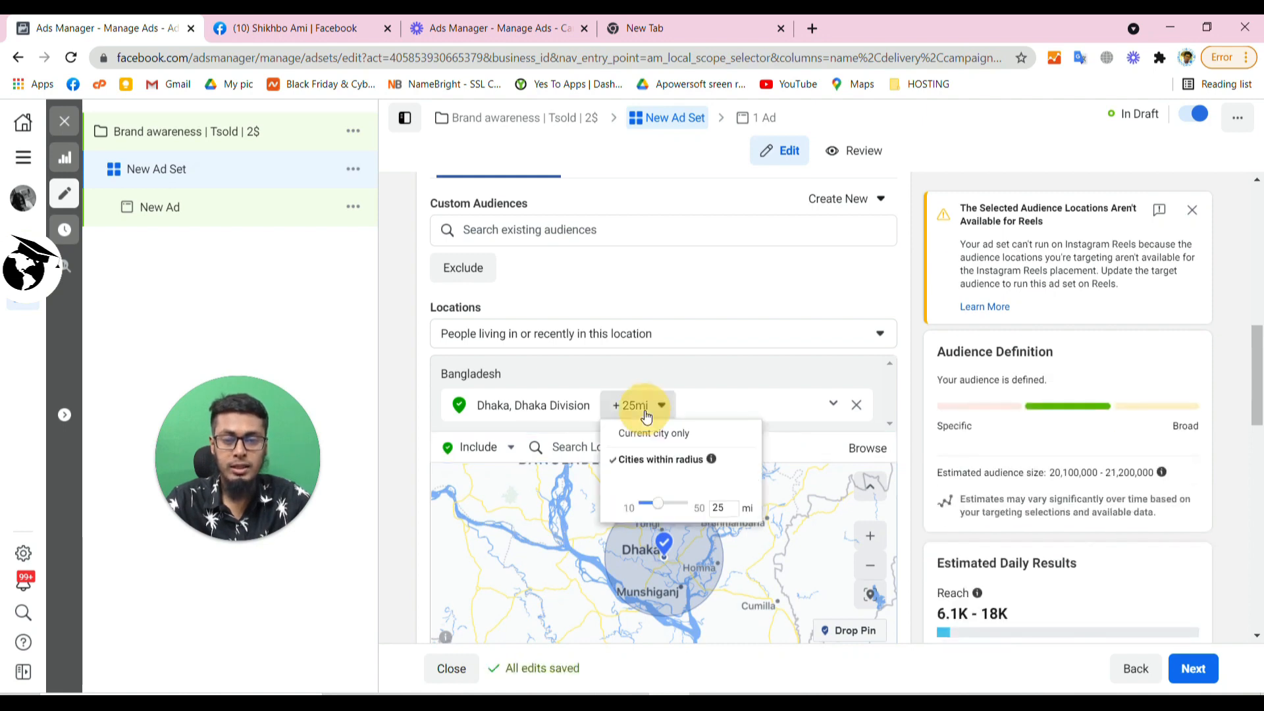
{"action": "left_click", "coordinate": [671, 435]}
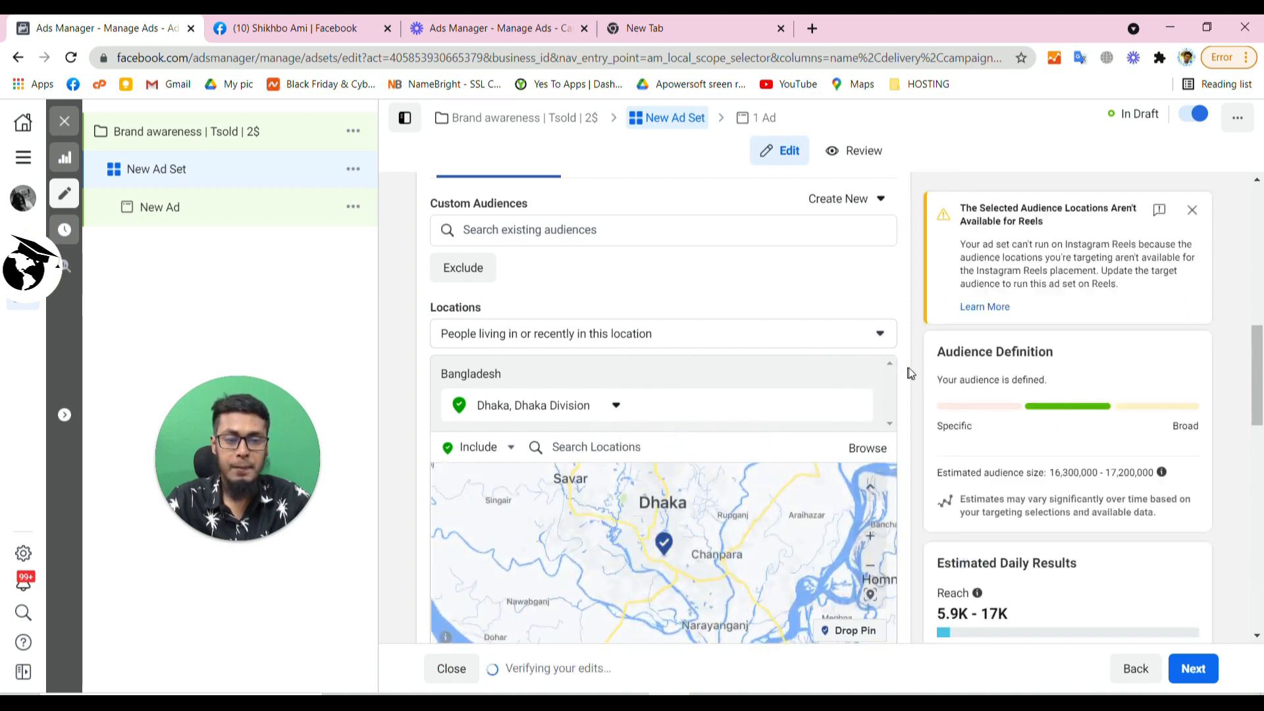
- Set the audience's maximum age to 40 and restrict the gender to Women
{"action": "scroll", "coordinate": [914, 368], "scroll_direction": "down", "scroll_amount": 5}
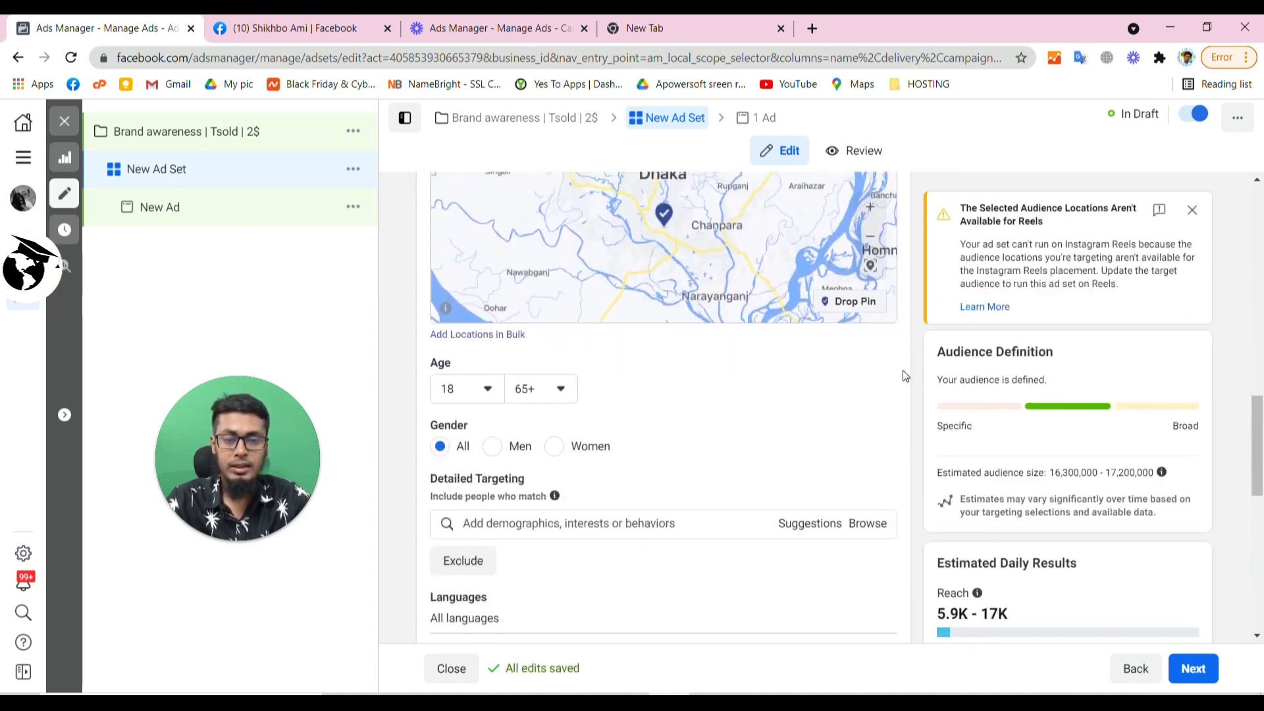
{"action": "left_click", "coordinate": [519, 394]}
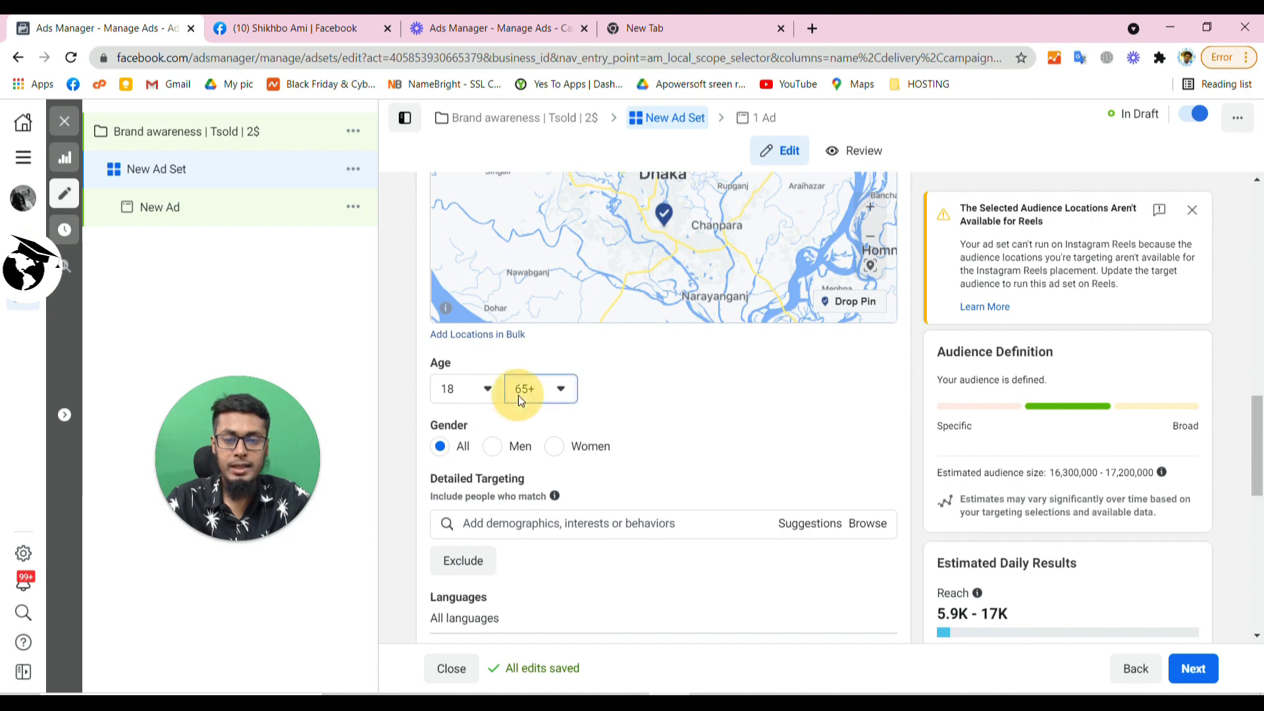
{"action": "scroll", "coordinate": [547, 508], "scroll_direction": "up", "scroll_amount": 5}
{"action": "scroll", "coordinate": [547, 507], "scroll_direction": "up", "scroll_amount": 3}
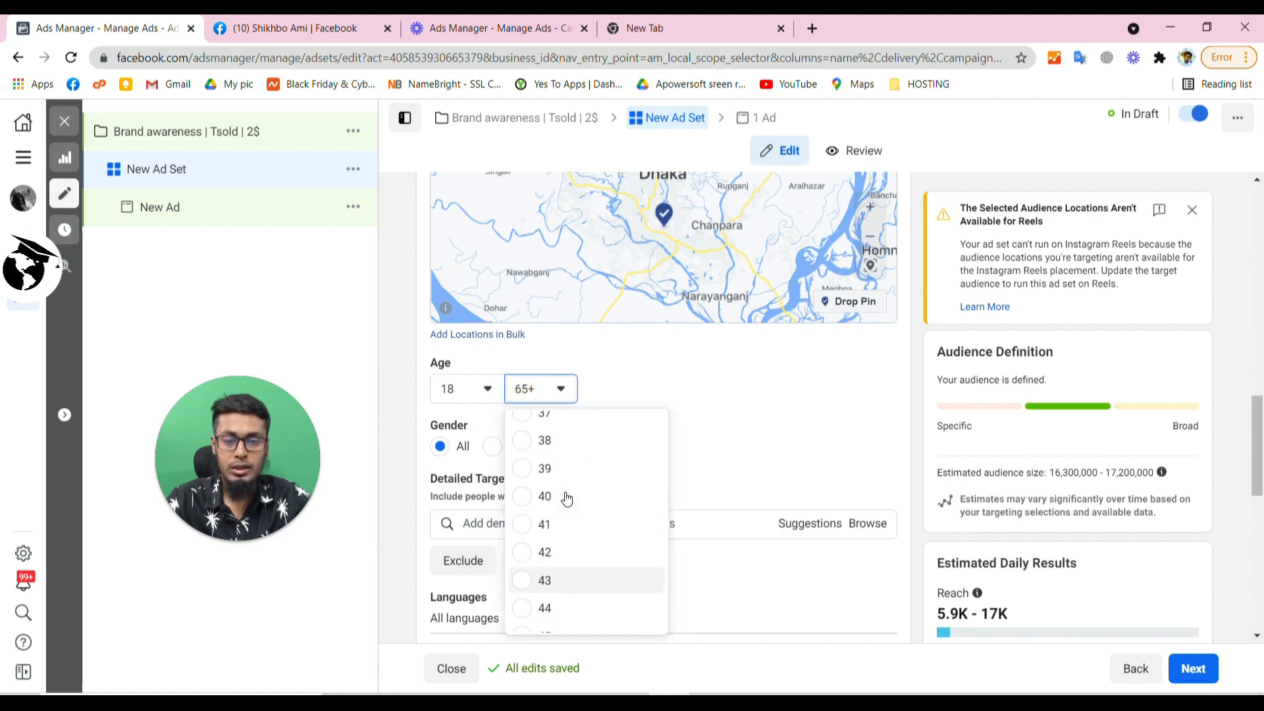
{"action": "left_click", "coordinate": [563, 495]}
{"action": "left_click", "coordinate": [578, 445]}
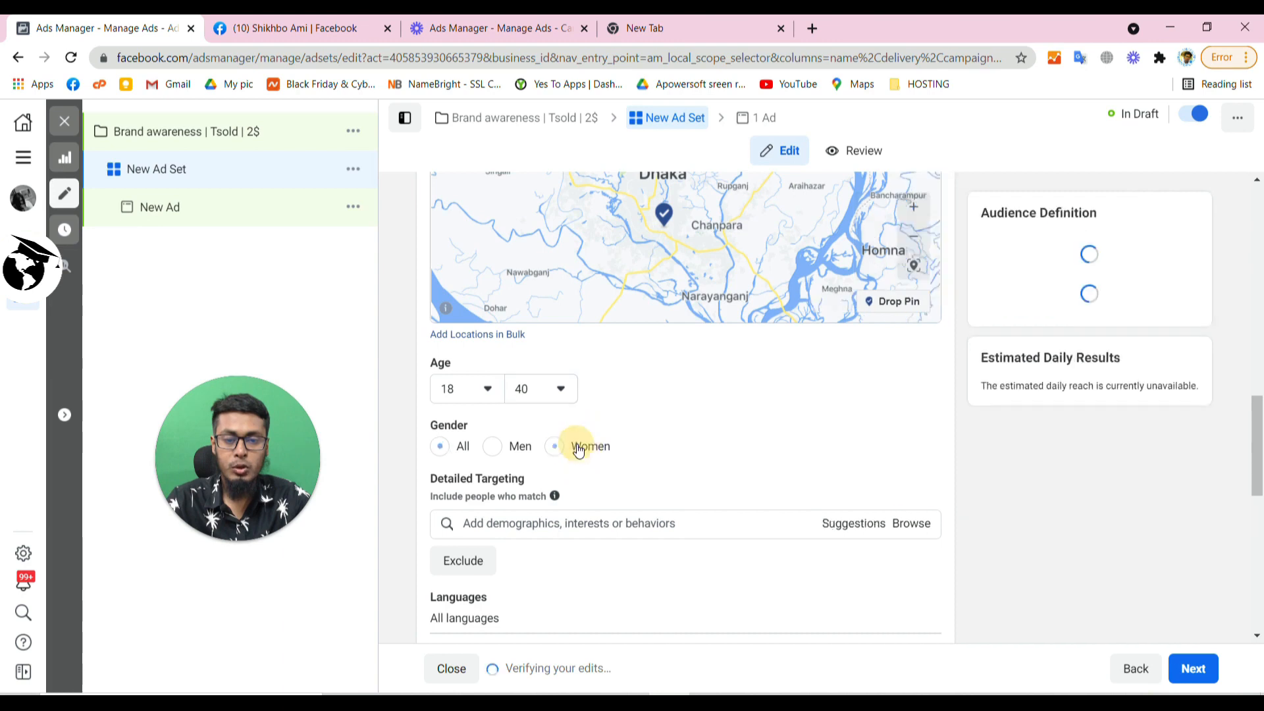
- Search the detailed targeting for "women c" and add the Women clothing interest
{"action": "scroll", "coordinate": [652, 409], "scroll_direction": "down", "scroll_amount": 1}
{"action": "left_click", "coordinate": [570, 441]}
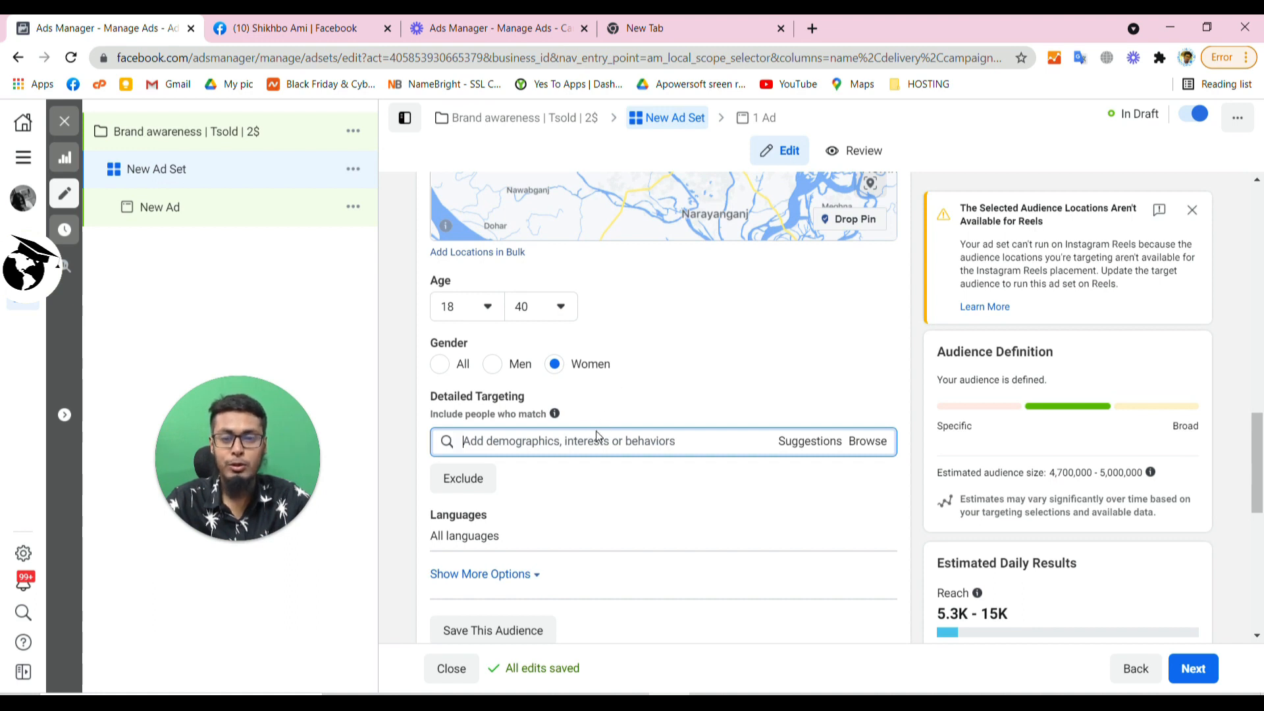
{"action": "type", "text": "wo"}
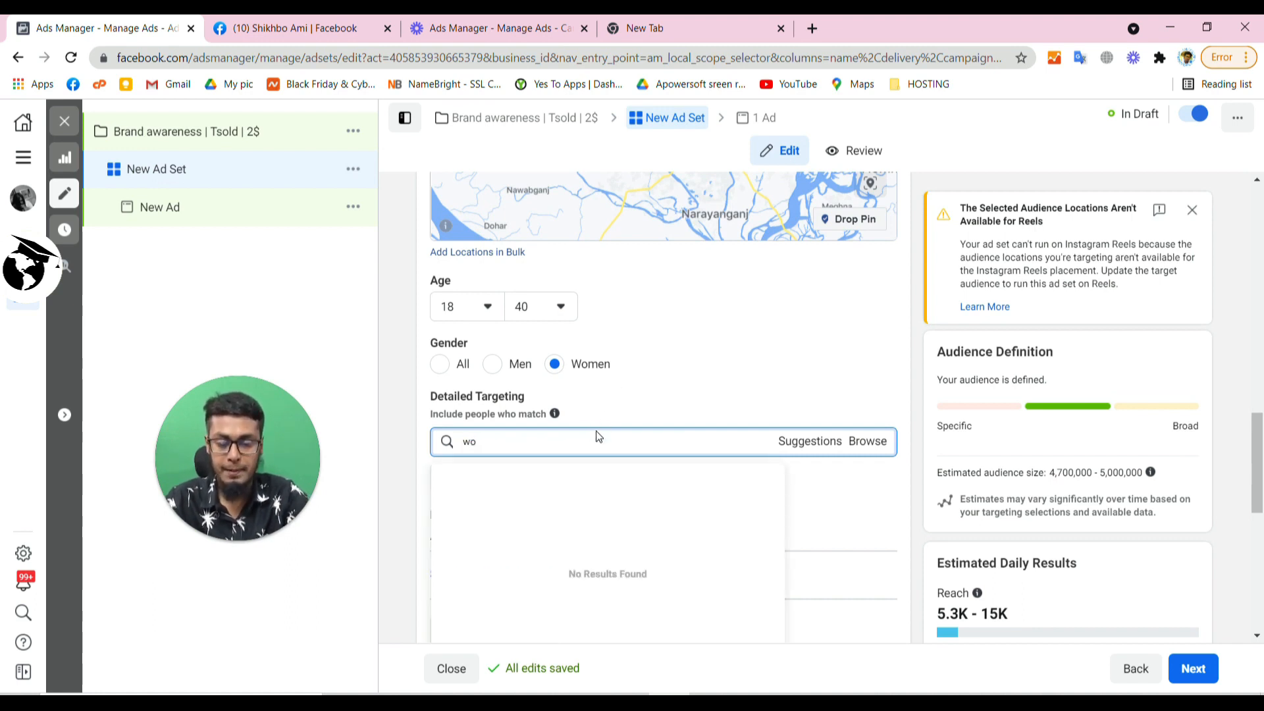
{"action": "type", "text": "men c"}
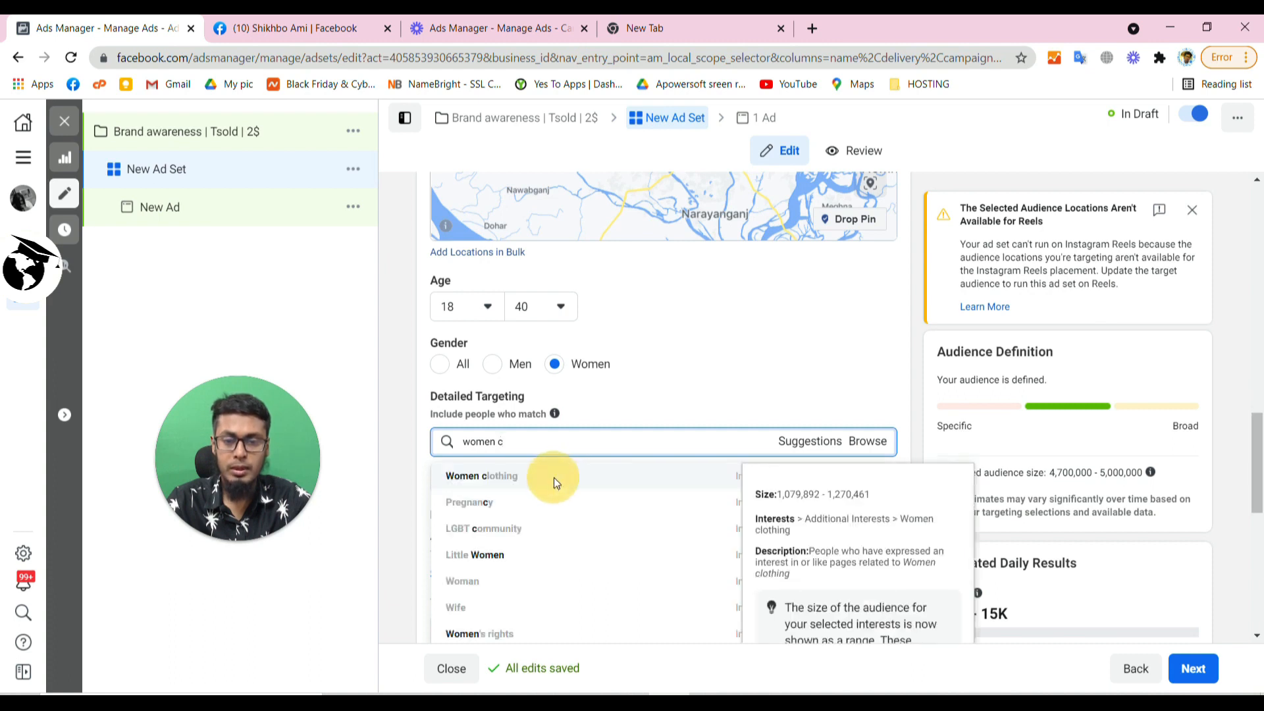
{"action": "left_click", "coordinate": [555, 477]}
- Add the suggested interests Clothing, Shopping, and Shopping and fashion to the detailed targeting
{"action": "scroll", "coordinate": [412, 456], "scroll_direction": "down", "scroll_amount": 3}
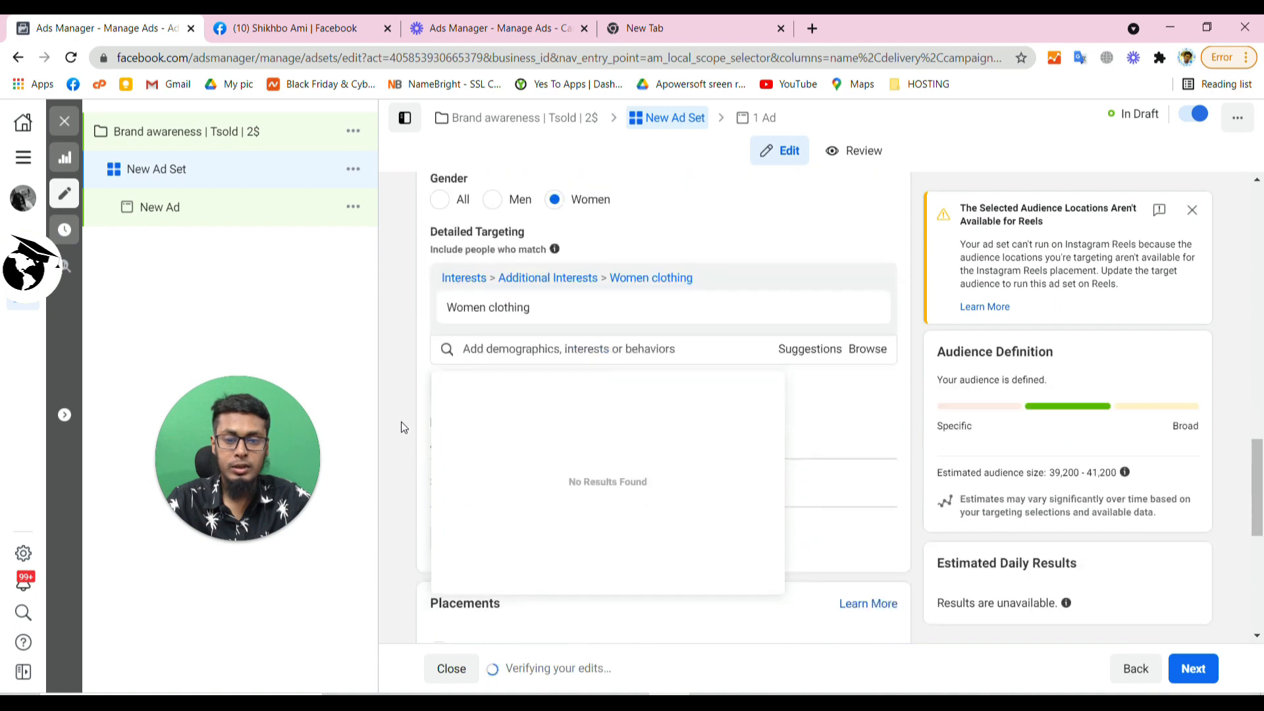
{"action": "left_click", "coordinate": [790, 348]}
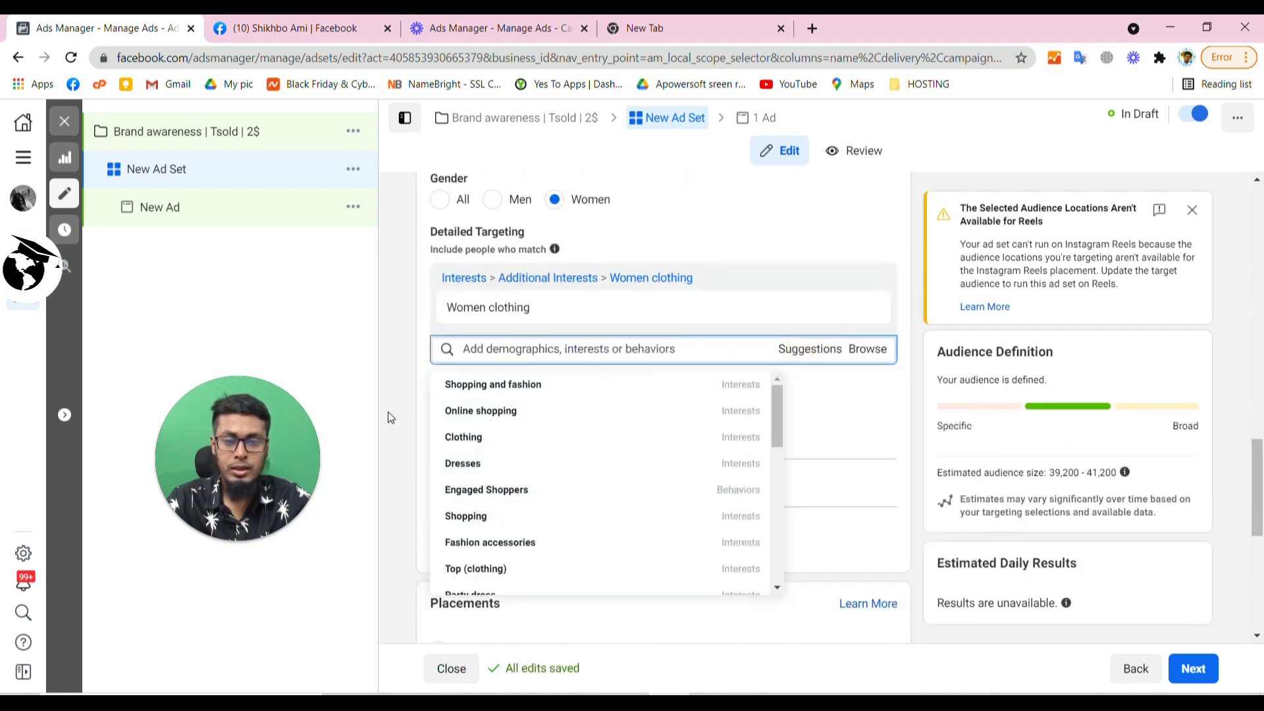
{"action": "left_click", "coordinate": [522, 443]}
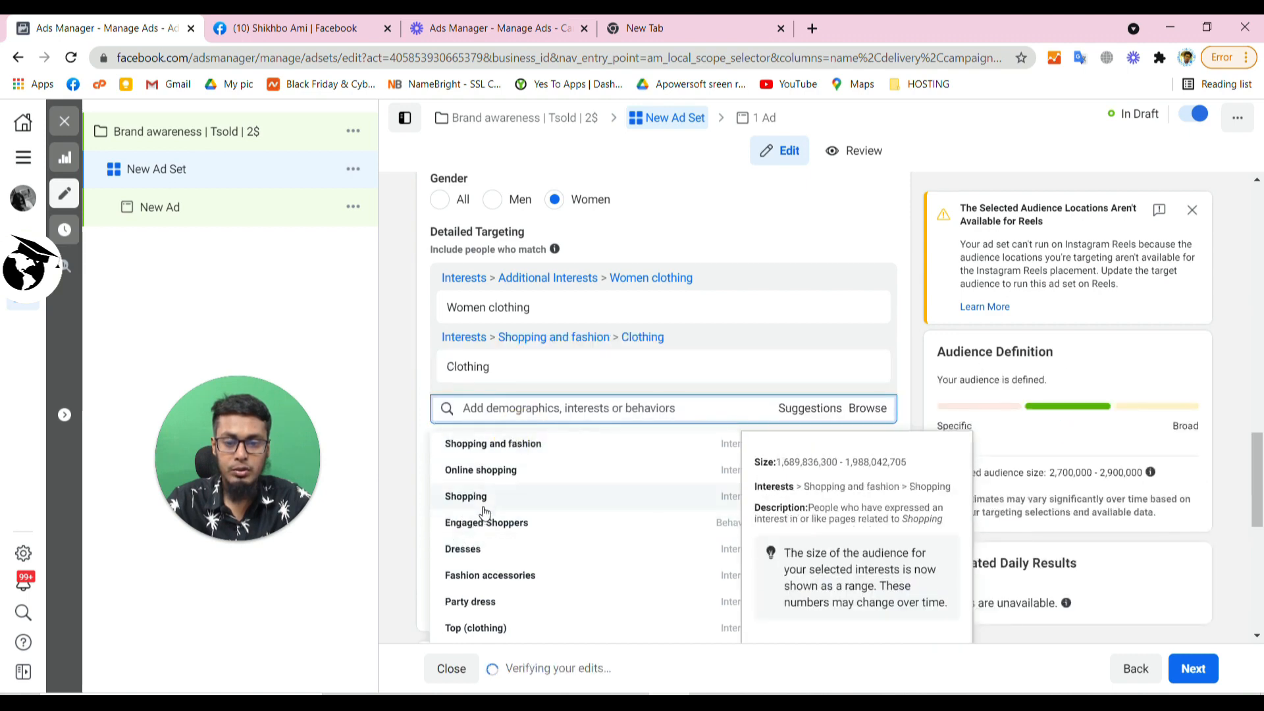
{"action": "left_click", "coordinate": [484, 507]}
{"action": "scroll", "coordinate": [408, 470], "scroll_direction": "down", "scroll_amount": 1}
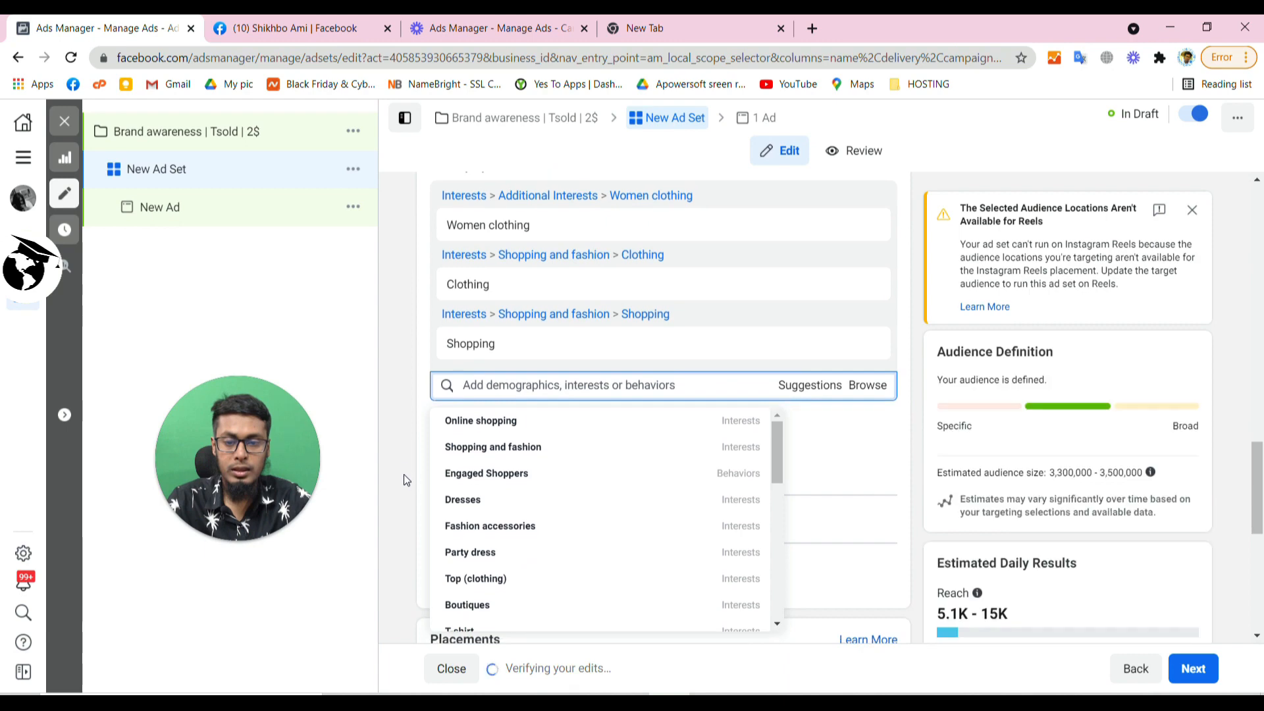
{"action": "left_click", "coordinate": [486, 447]}
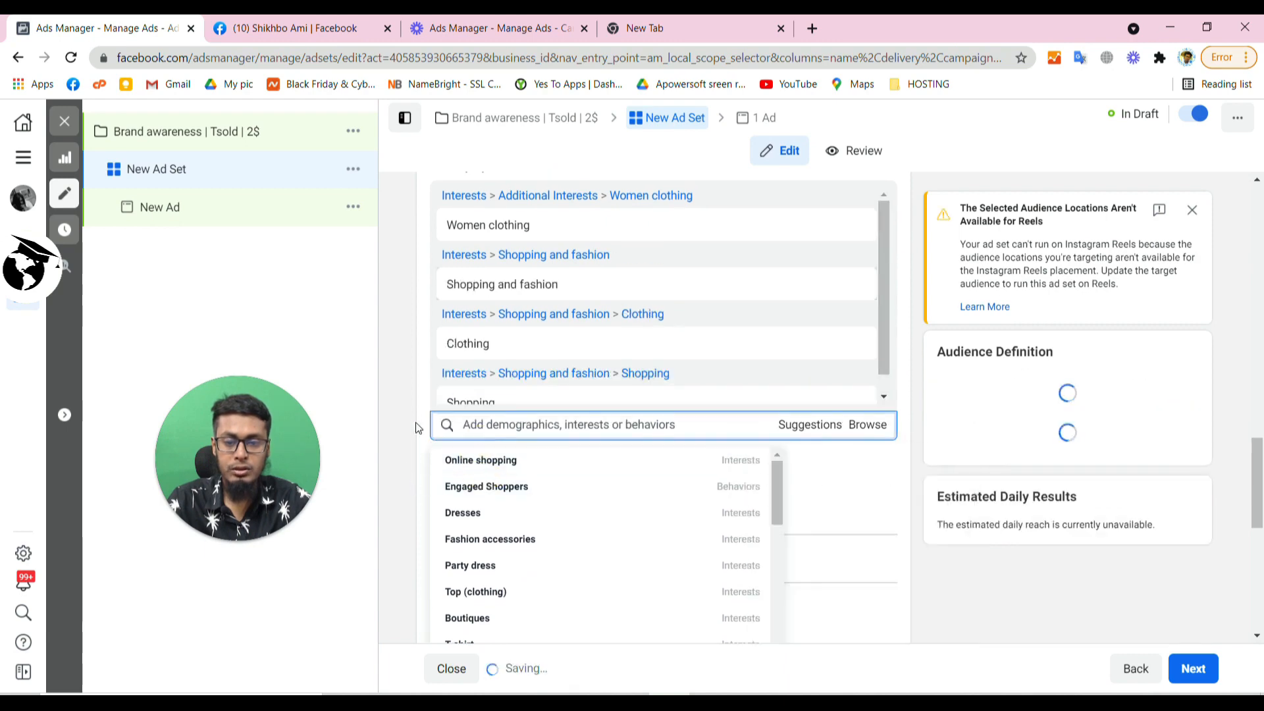
- Add the suggested interests Dresses and Party dress to the detailed targeting
{"action": "scroll", "coordinate": [417, 427], "scroll_direction": "down", "scroll_amount": 2}
{"action": "left_click", "coordinate": [454, 375]}
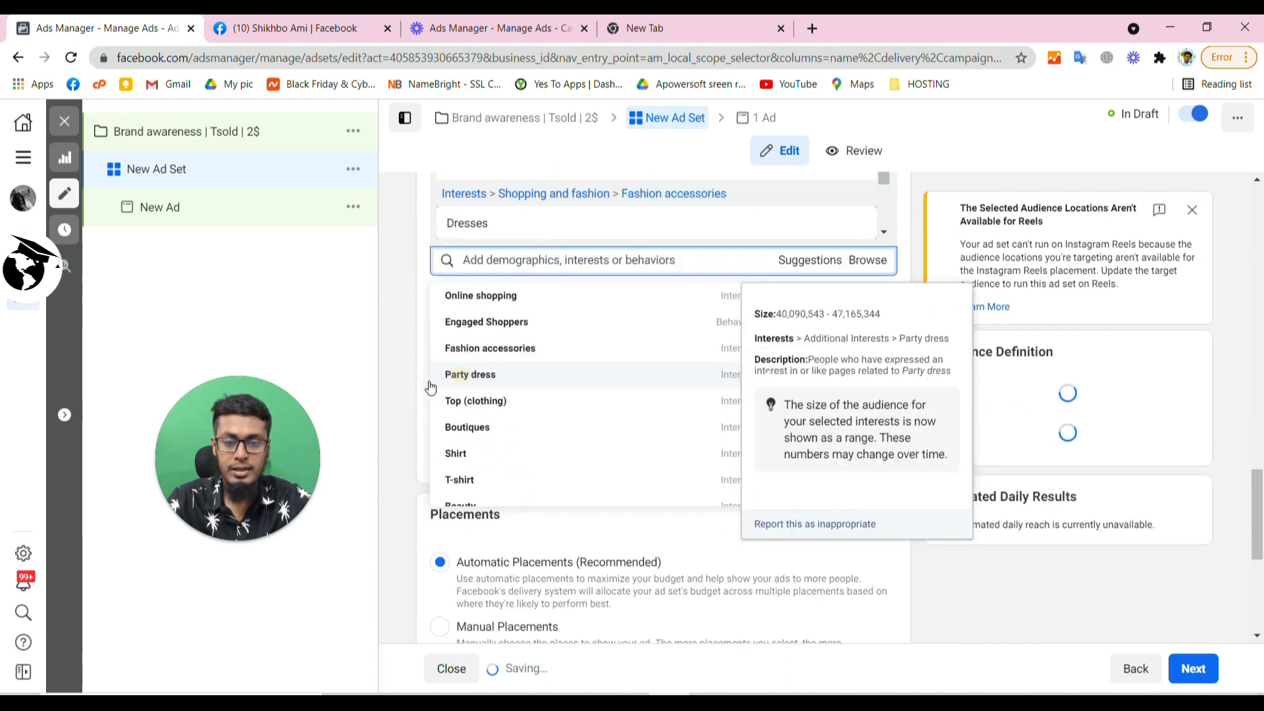
{"action": "left_click", "coordinate": [477, 376]}
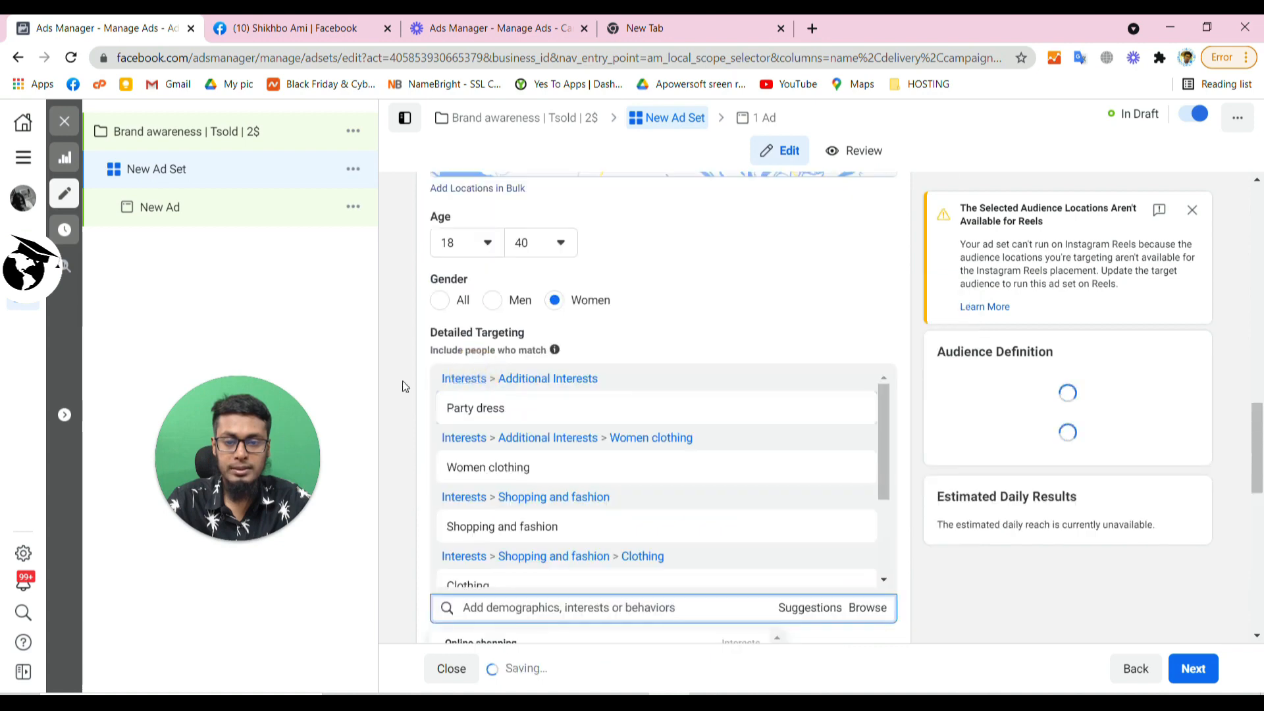
- Add the suggested interests Fashion accessories and Top (clothing) to the detailed targeting
{"action": "scroll", "coordinate": [401, 381], "scroll_direction": "down", "scroll_amount": 2}
{"action": "scroll", "coordinate": [401, 381], "scroll_direction": "down", "scroll_amount": 2}
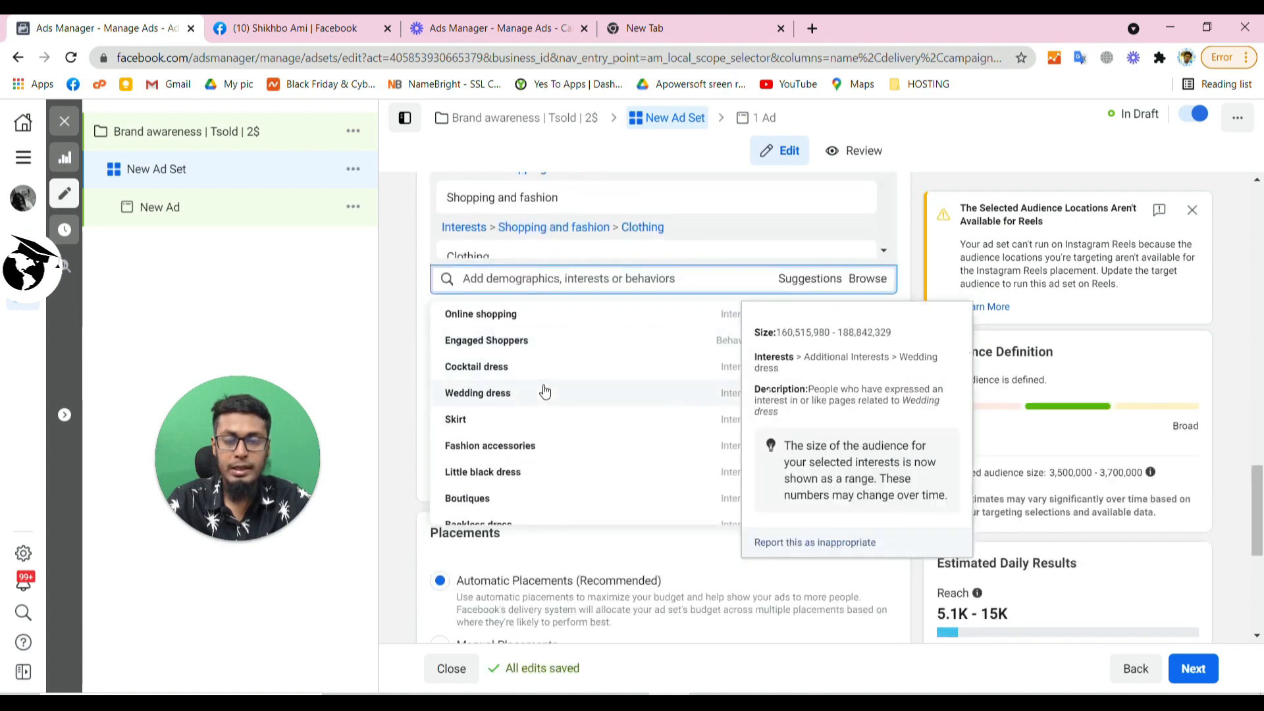
{"action": "scroll", "coordinate": [544, 392], "scroll_direction": "down", "scroll_amount": 2}
{"action": "scroll", "coordinate": [544, 389], "scroll_direction": "up", "scroll_amount": 1}
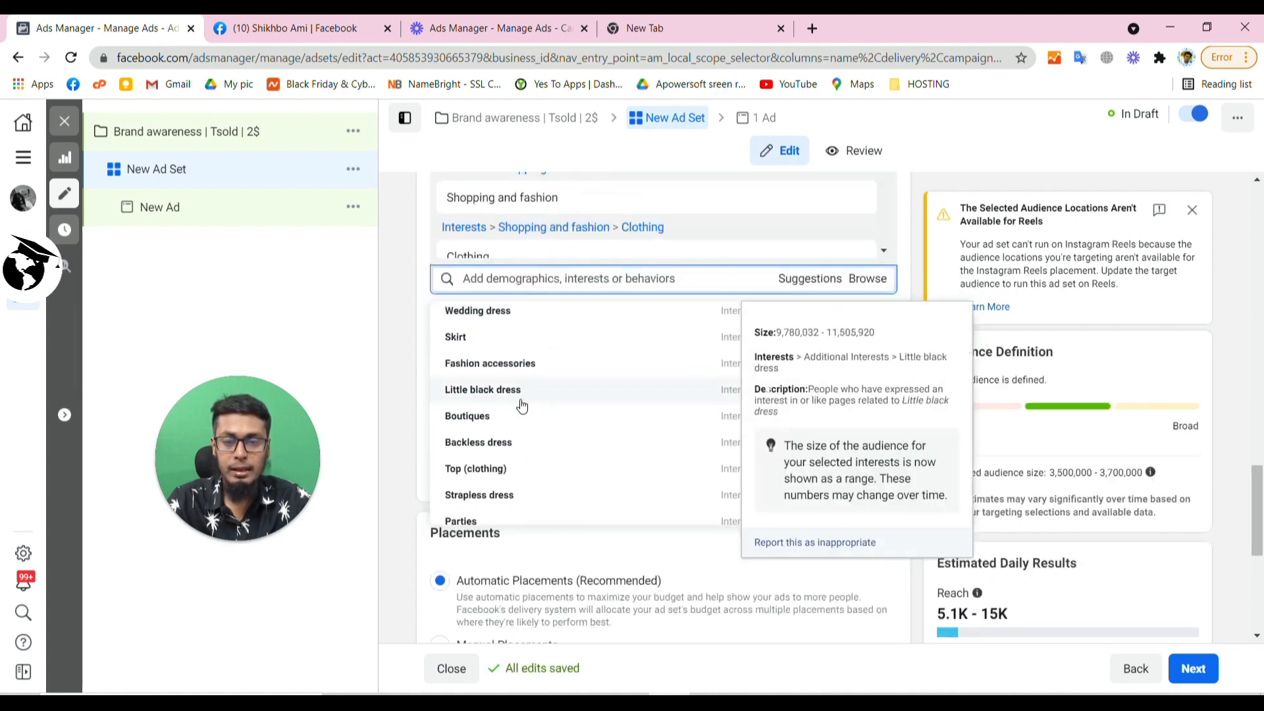
{"action": "left_click", "coordinate": [506, 364]}
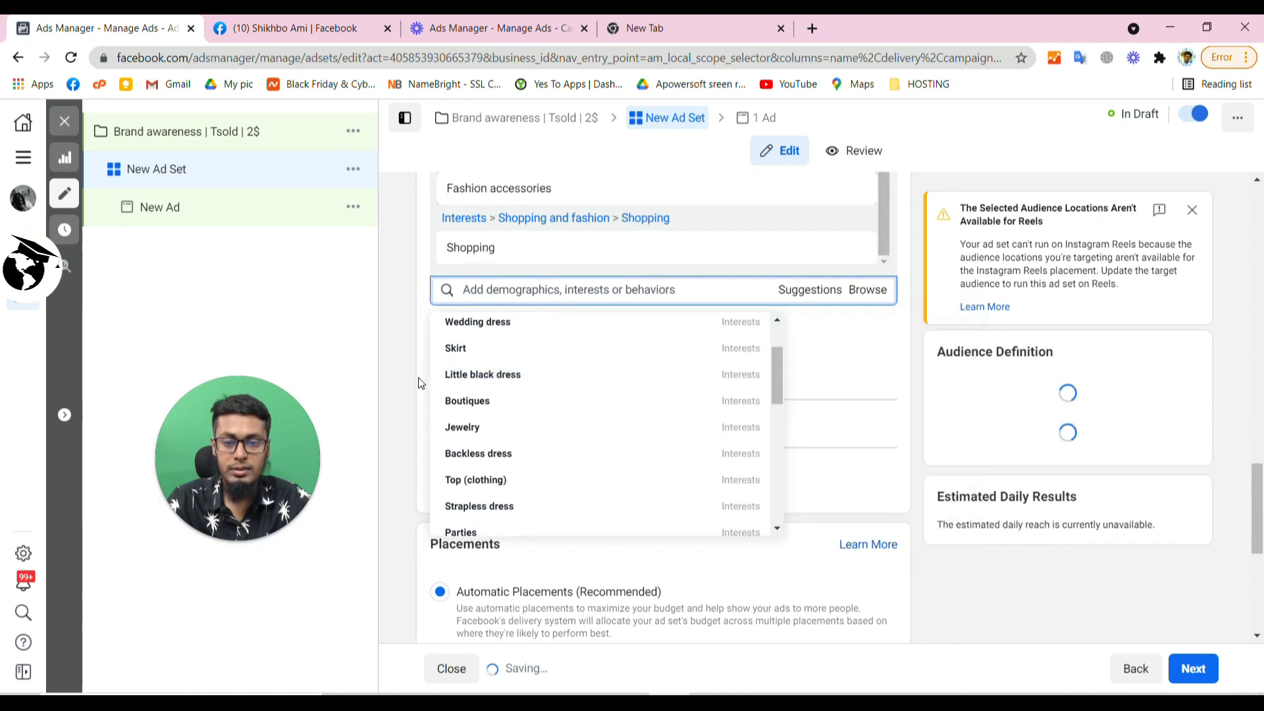
{"action": "left_click", "coordinate": [473, 481]}
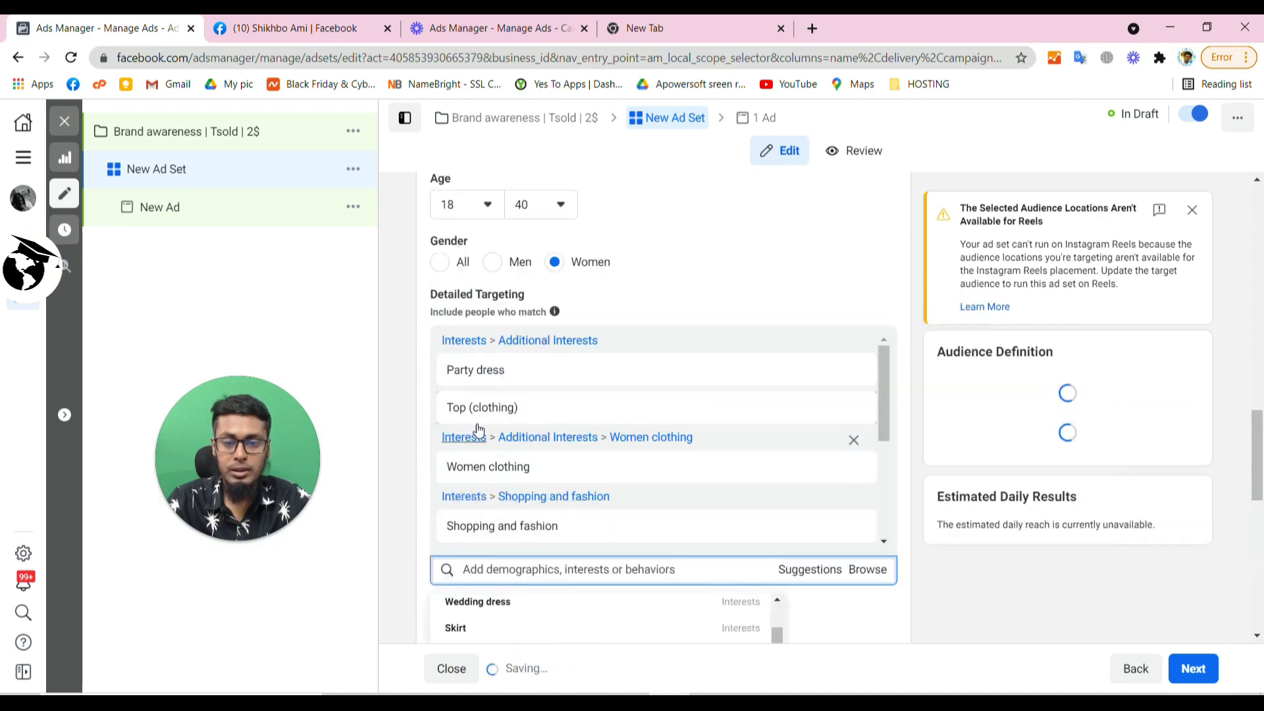
- Add the suggested interests Jewelry and Handbags to the detailed targeting
{"action": "scroll", "coordinate": [428, 434], "scroll_direction": "down", "scroll_amount": 3}
{"action": "scroll", "coordinate": [536, 421], "scroll_direction": "down", "scroll_amount": 1}
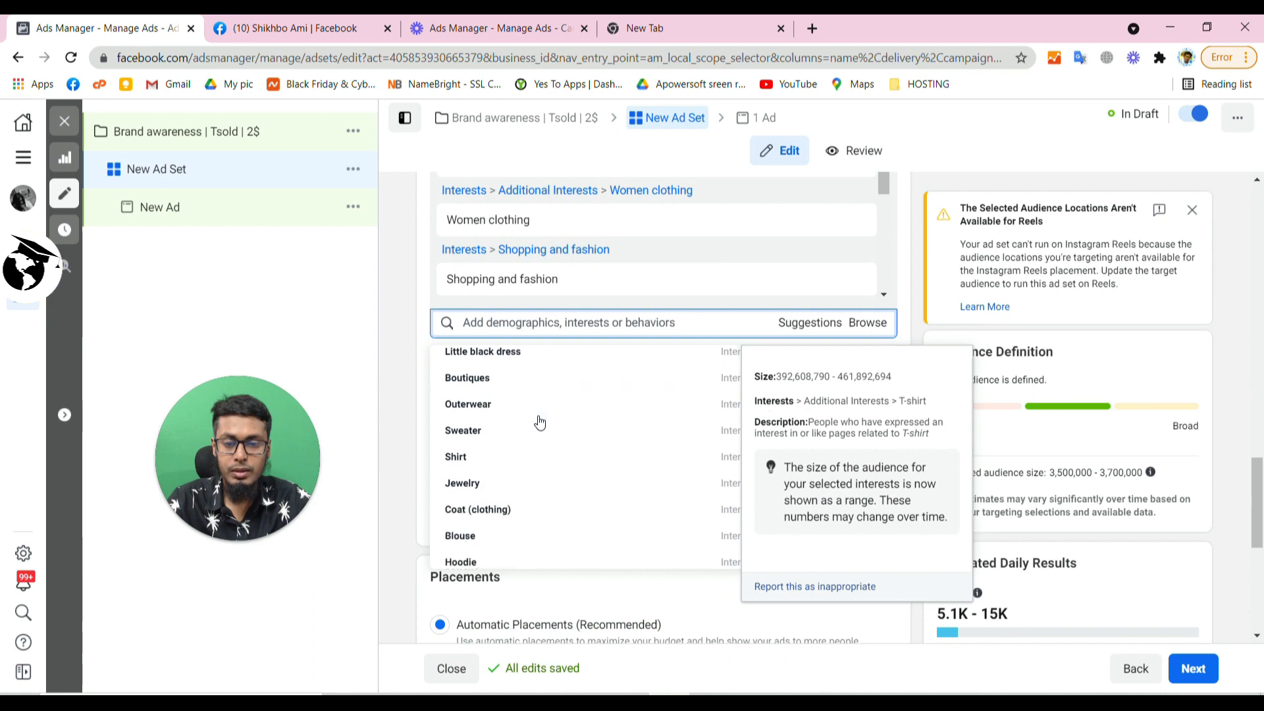
{"action": "left_click", "coordinate": [475, 483]}
{"action": "scroll", "coordinate": [405, 401], "scroll_direction": "down", "scroll_amount": 2}
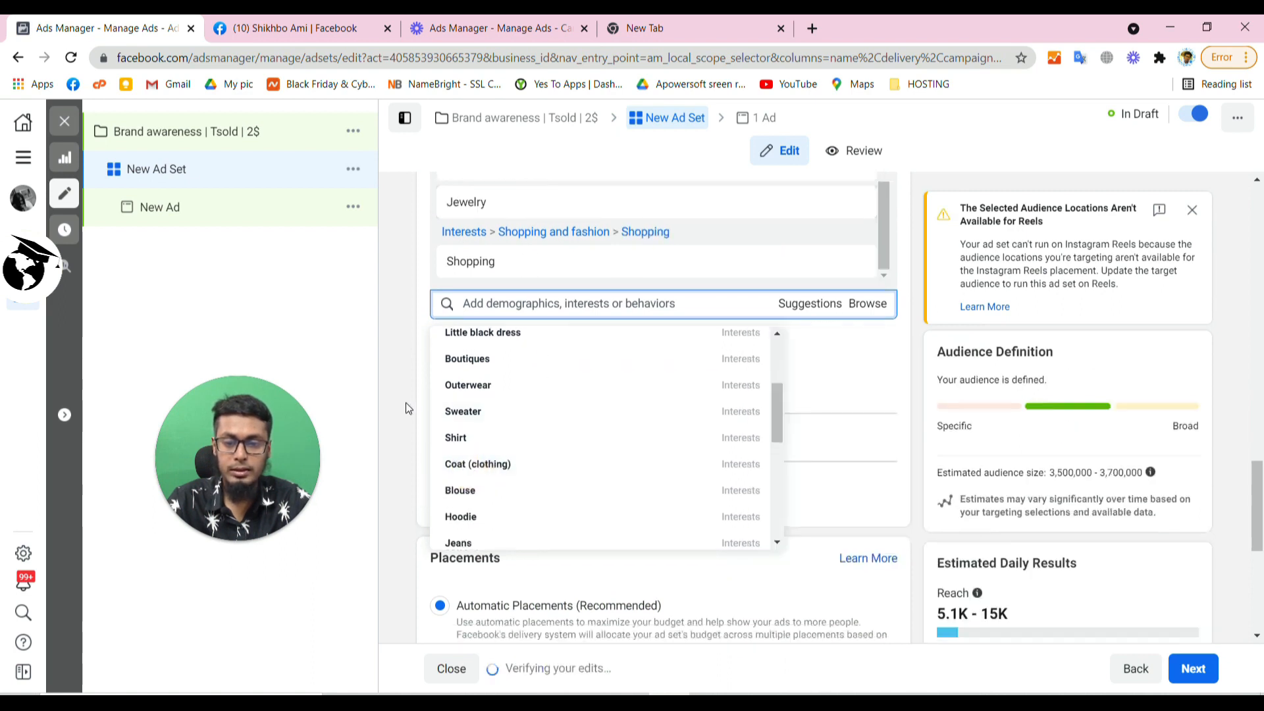
{"action": "scroll", "coordinate": [527, 392], "scroll_direction": "down", "scroll_amount": 3}
{"action": "scroll", "coordinate": [527, 393], "scroll_direction": "up", "scroll_amount": 2}
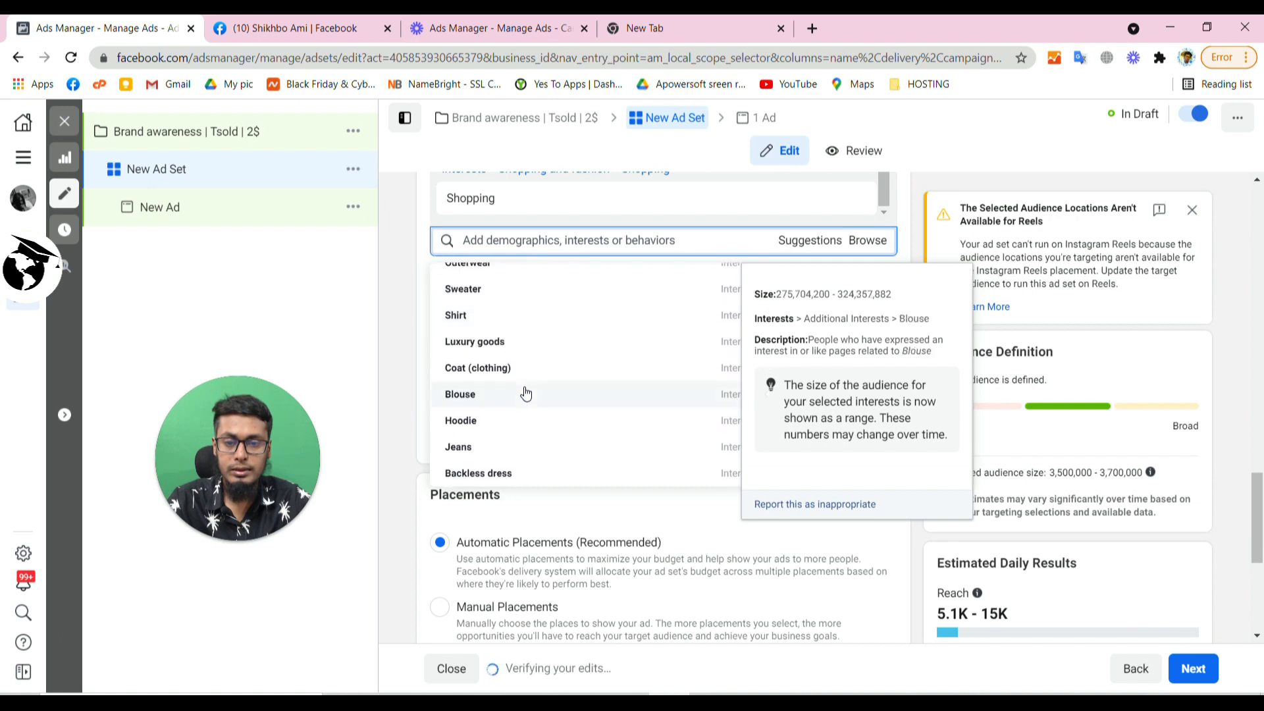
{"action": "scroll", "coordinate": [524, 392], "scroll_direction": "down", "scroll_amount": 3}
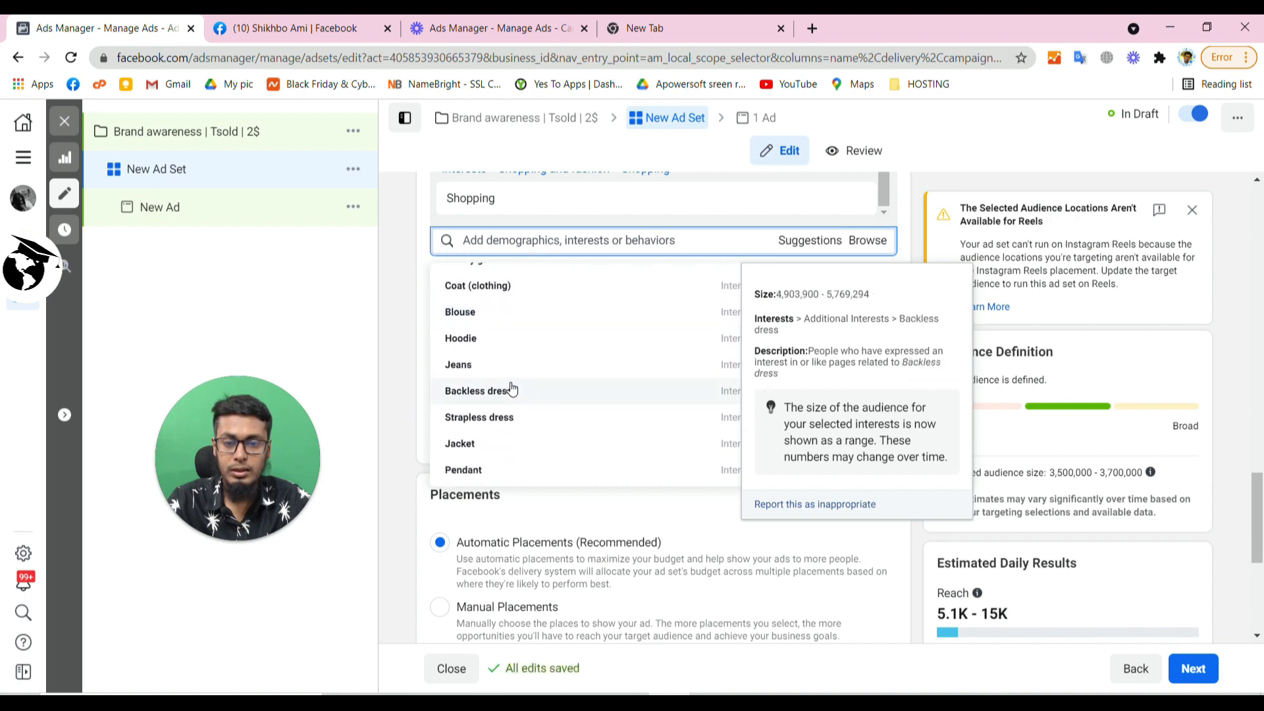
{"action": "scroll", "coordinate": [508, 369], "scroll_direction": "down", "scroll_amount": 3}
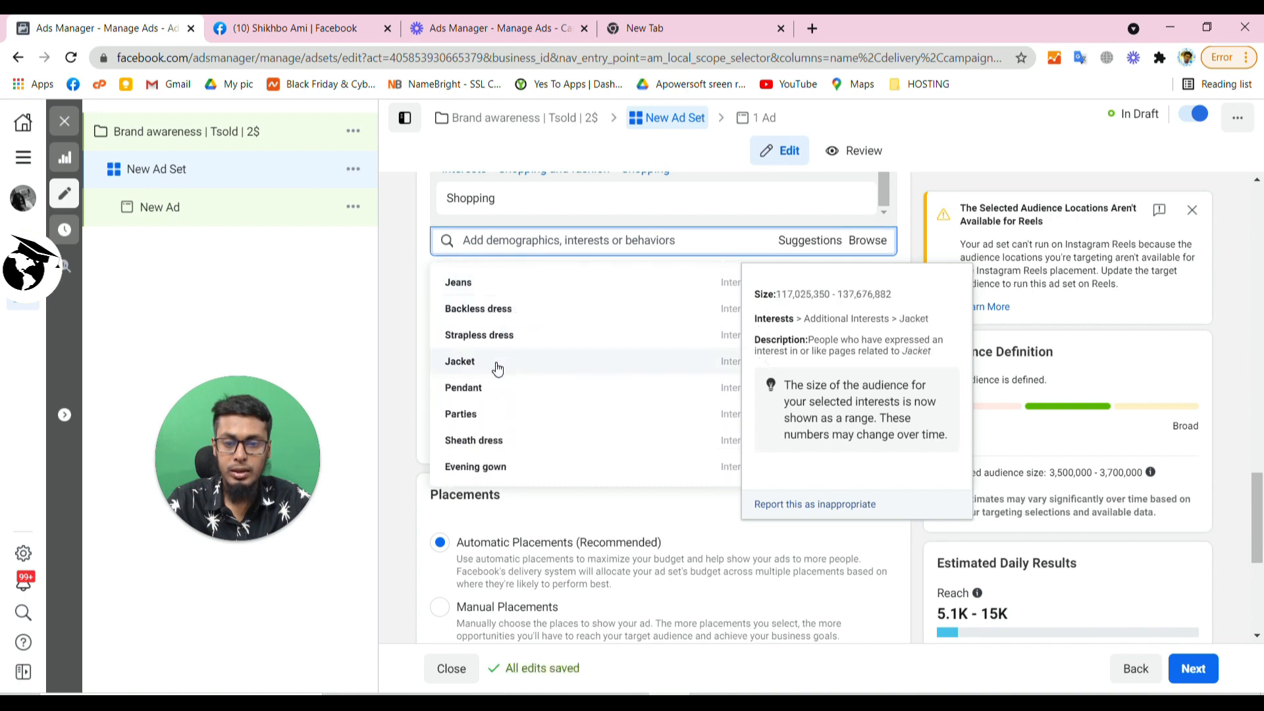
{"action": "scroll", "coordinate": [496, 372], "scroll_direction": "down", "scroll_amount": 5}
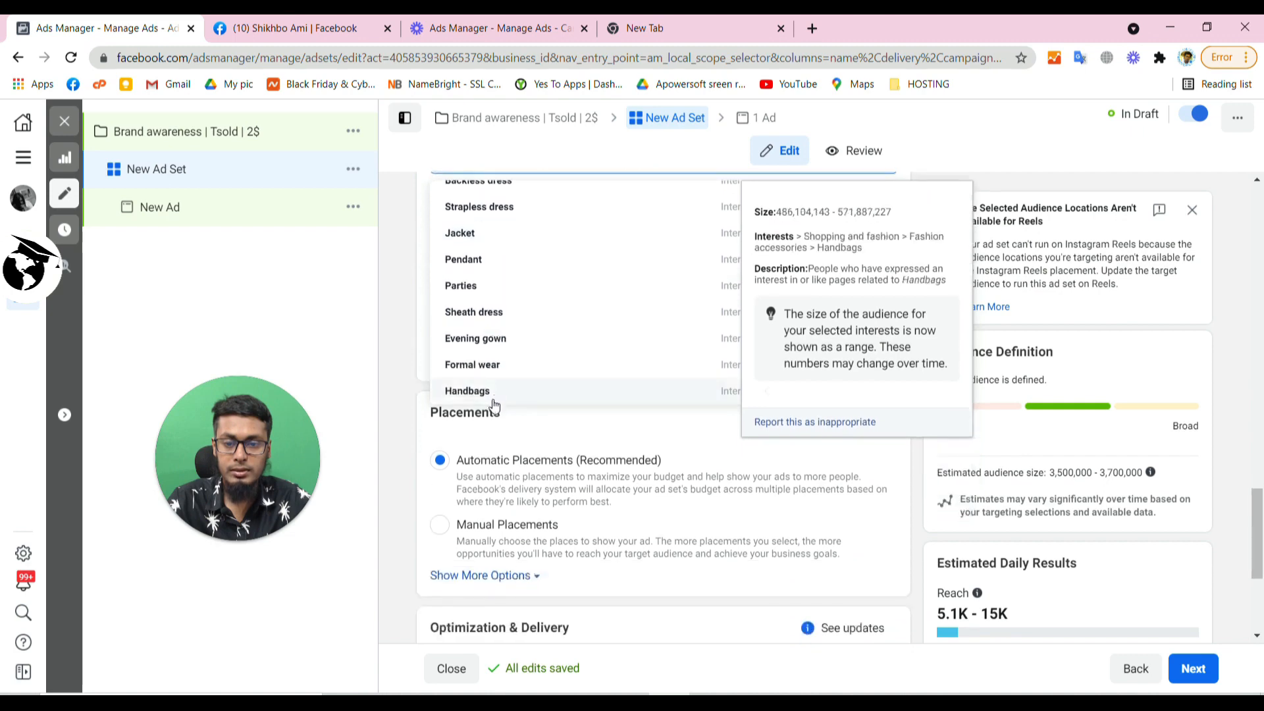
{"action": "scroll", "coordinate": [408, 402], "scroll_direction": "up", "scroll_amount": 1}
{"action": "left_click", "coordinate": [461, 553]}
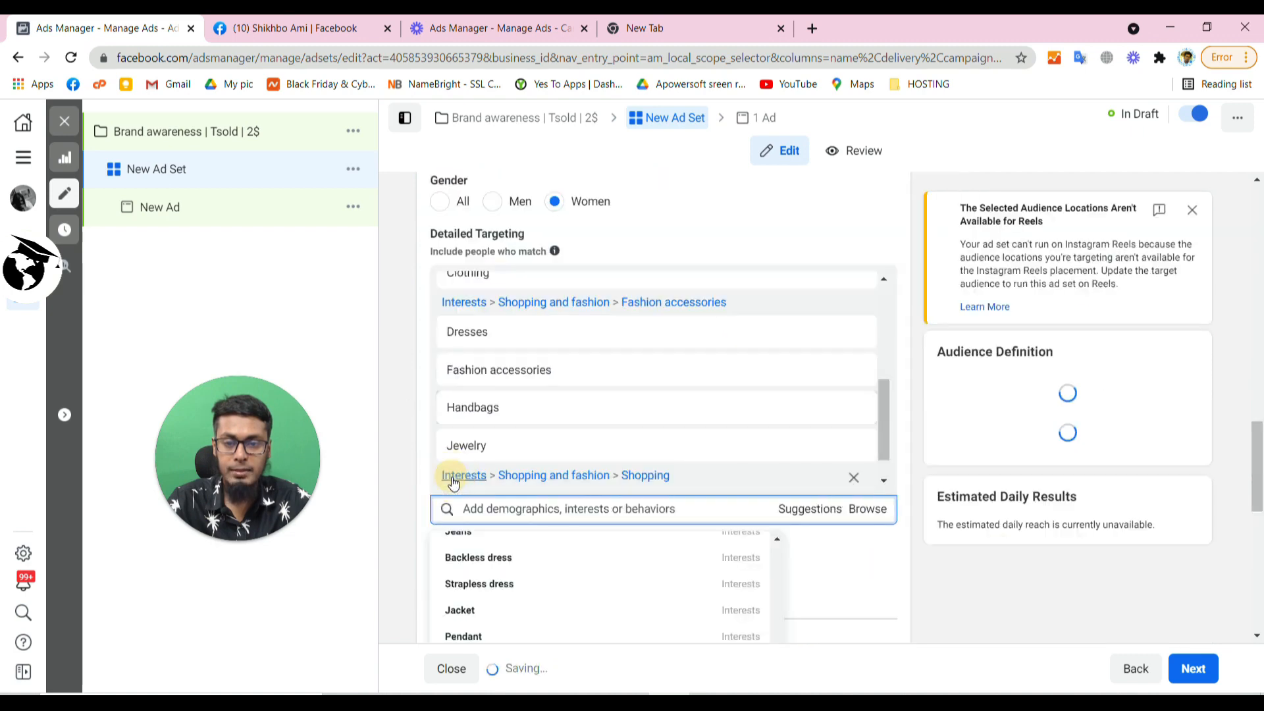
- Look through the remaining suggested interests for further matches to the women's clothing audience and close the suggestions
{"action": "scroll", "coordinate": [511, 511], "scroll_direction": "down", "scroll_amount": 3}
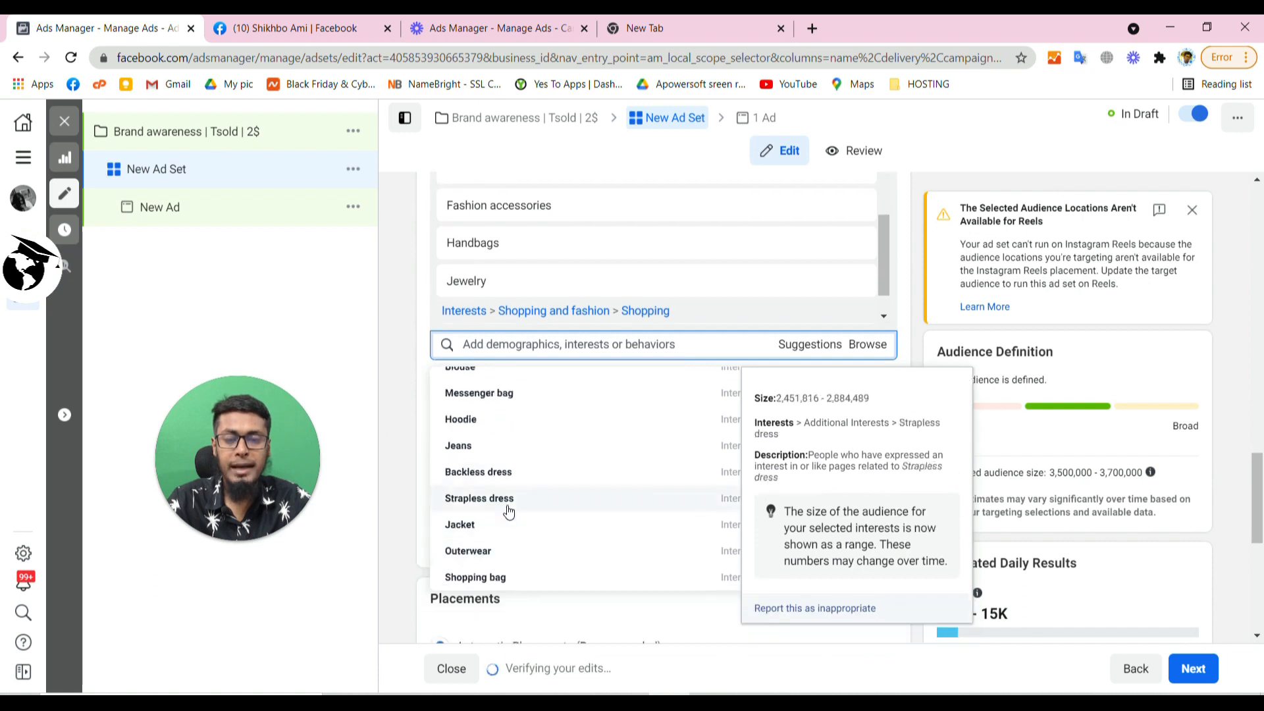
{"action": "scroll", "coordinate": [508, 512], "scroll_direction": "up", "scroll_amount": 4}
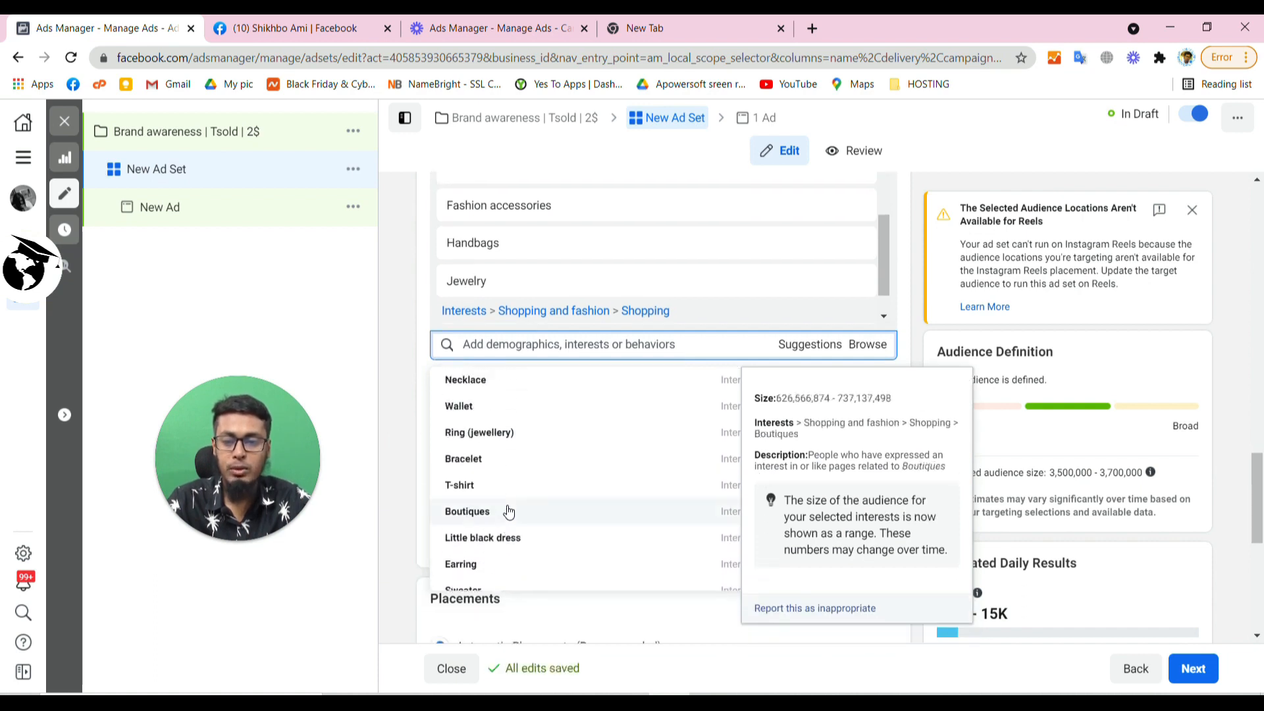
{"action": "scroll", "coordinate": [508, 511], "scroll_direction": "up", "scroll_amount": 3}
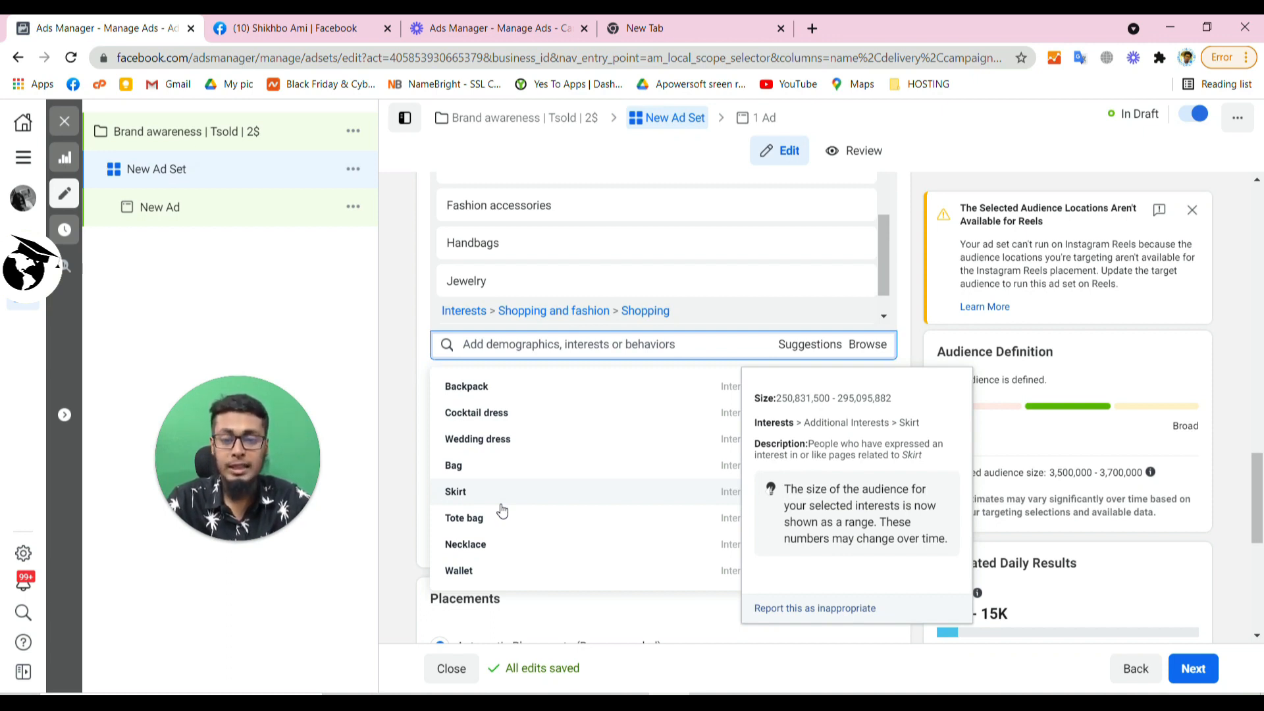
{"action": "scroll", "coordinate": [507, 496], "scroll_direction": "up", "scroll_amount": 1}
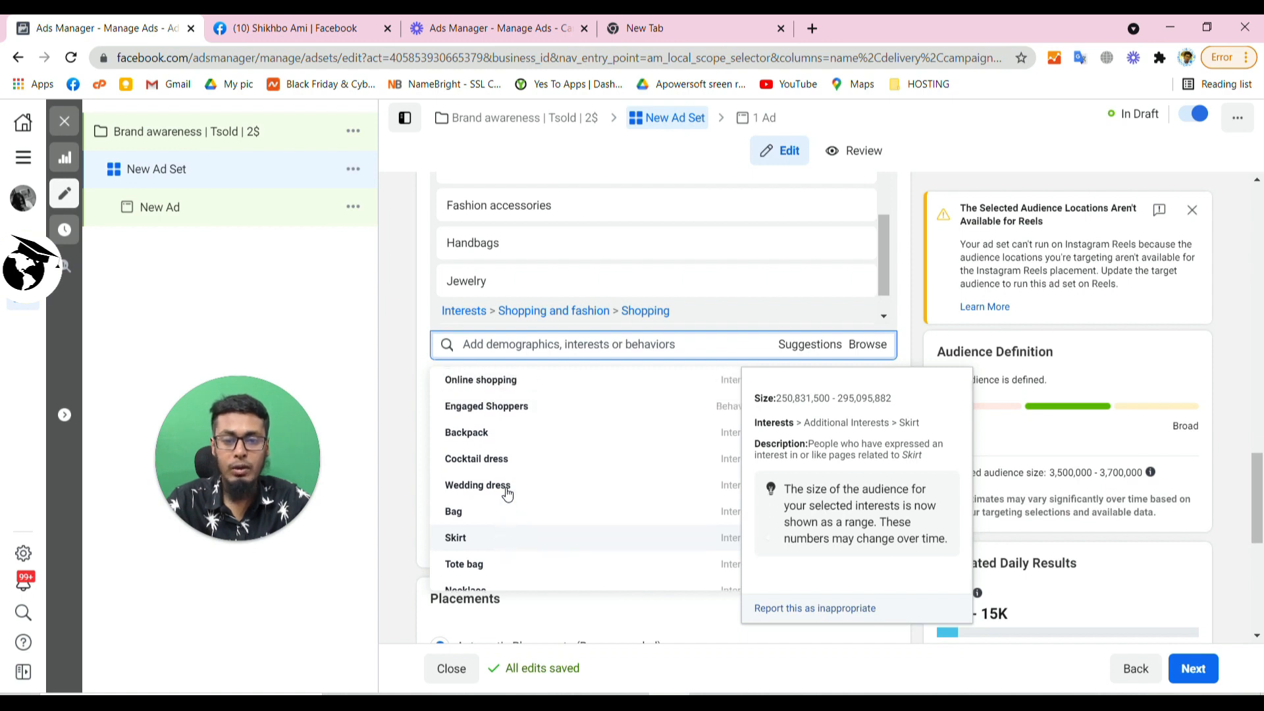
{"action": "scroll", "coordinate": [553, 454], "scroll_direction": "down", "scroll_amount": 2}
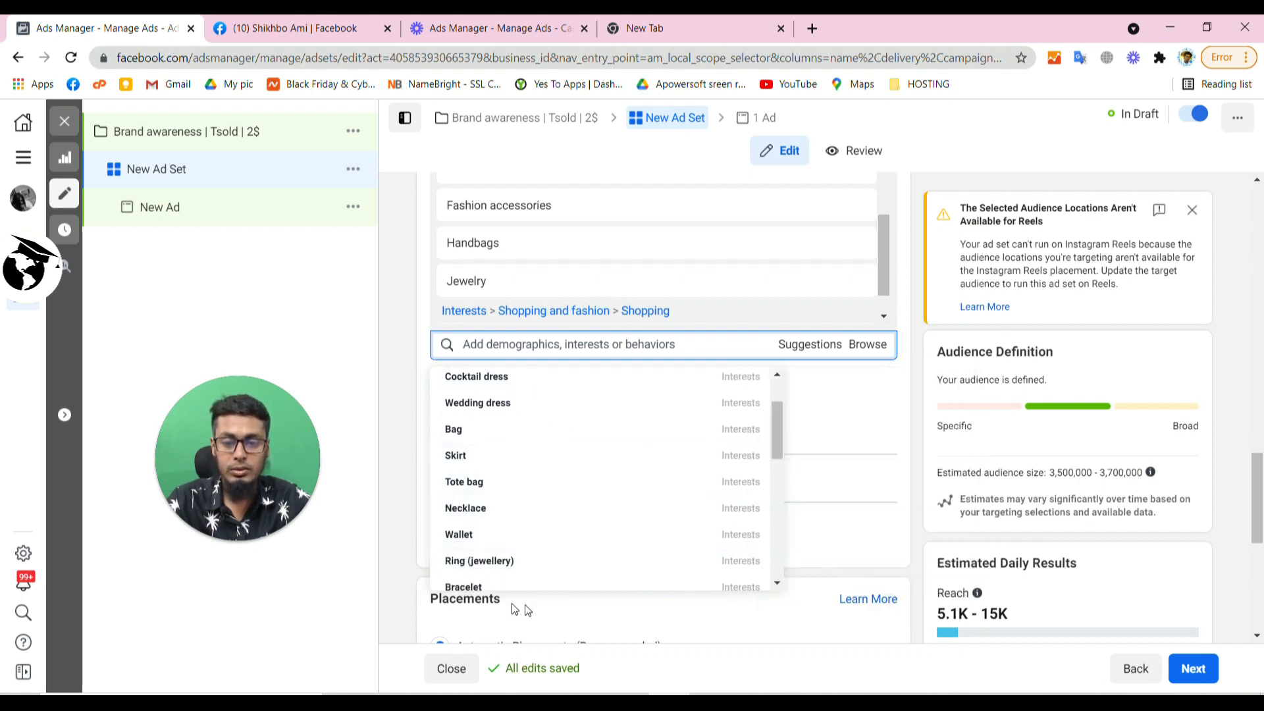
{"action": "scroll", "coordinate": [538, 527], "scroll_direction": "down", "scroll_amount": 1}
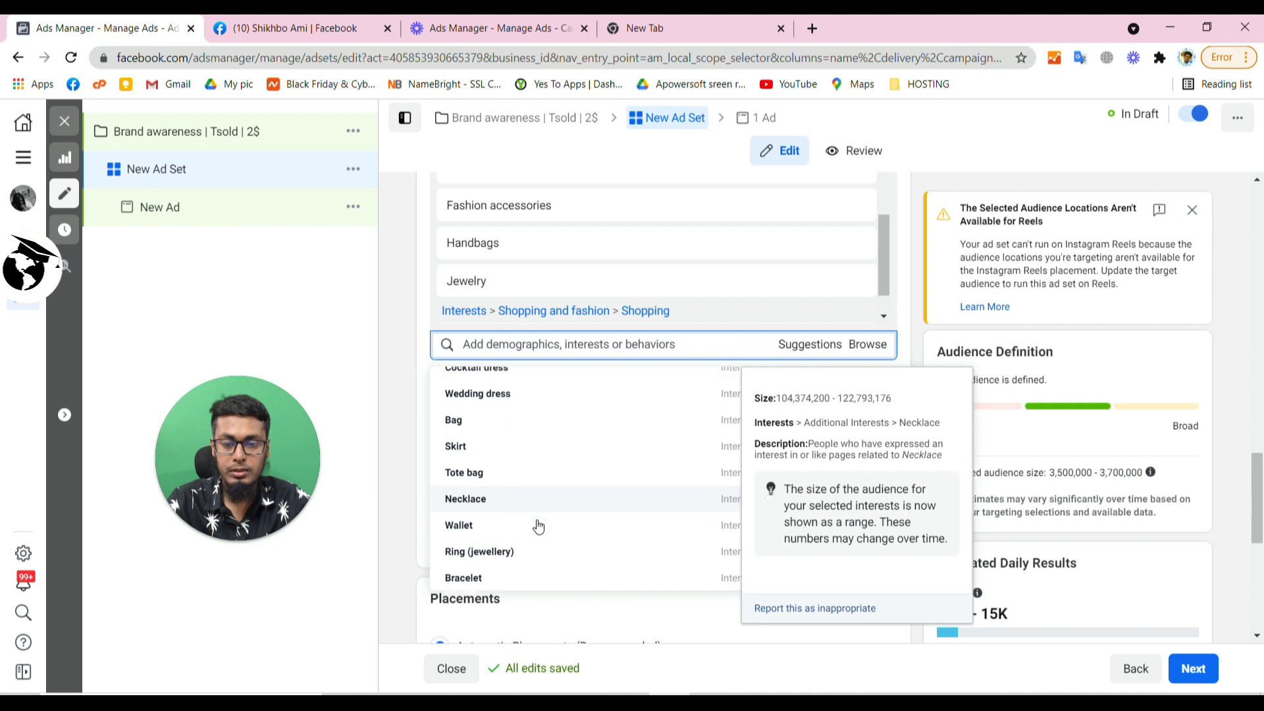
{"action": "scroll", "coordinate": [538, 526], "scroll_direction": "down", "scroll_amount": 2}
{"action": "scroll", "coordinate": [543, 497], "scroll_direction": "down", "scroll_amount": 2}
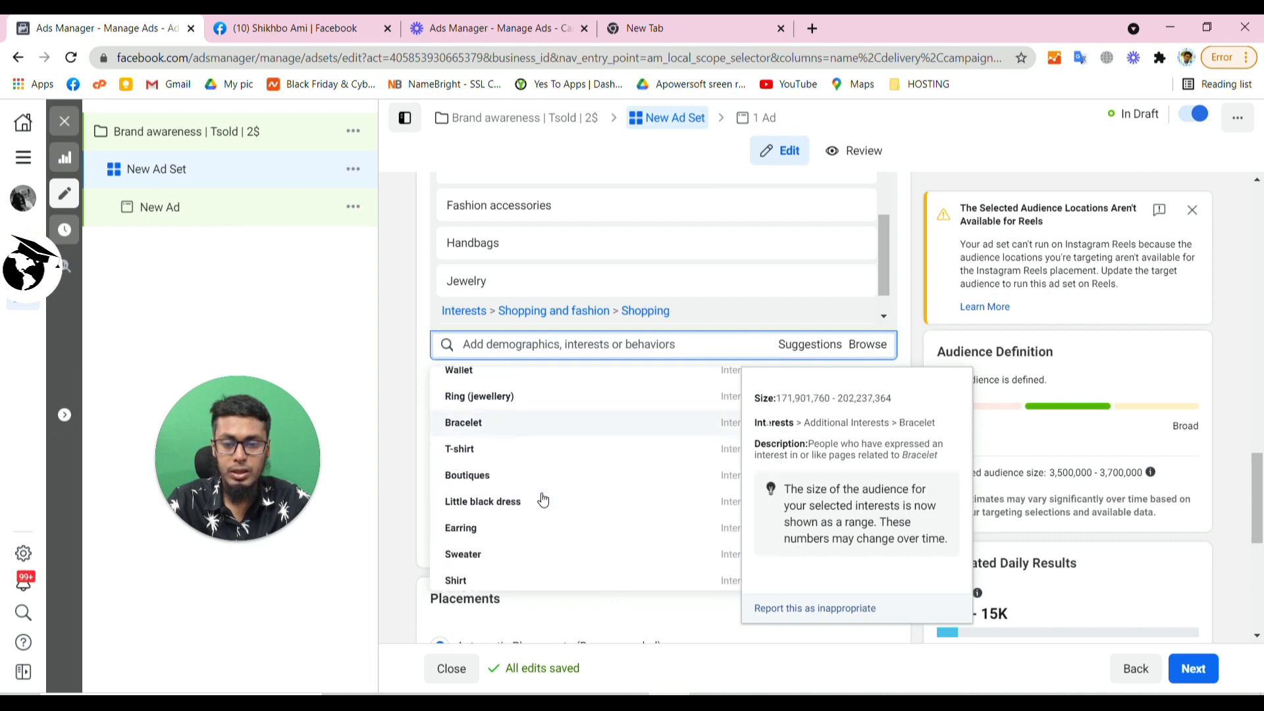
{"action": "scroll", "coordinate": [542, 500], "scroll_direction": "down", "scroll_amount": 2}
{"action": "scroll", "coordinate": [541, 500], "scroll_direction": "down", "scroll_amount": 2}
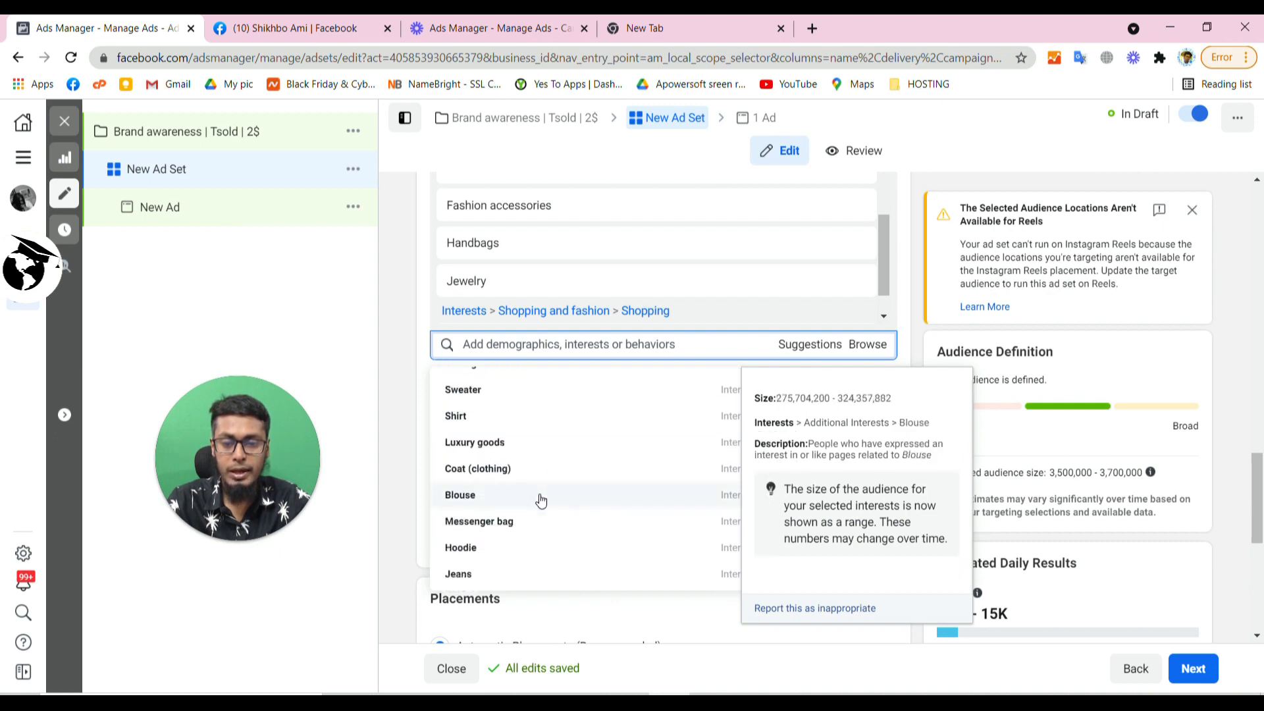
{"action": "left_click", "coordinate": [403, 422]}
- Search the detailed targeting for "daraz" and add the Daraz Online Shopping interest
{"action": "scroll", "coordinate": [412, 427], "scroll_direction": "up", "scroll_amount": 1}
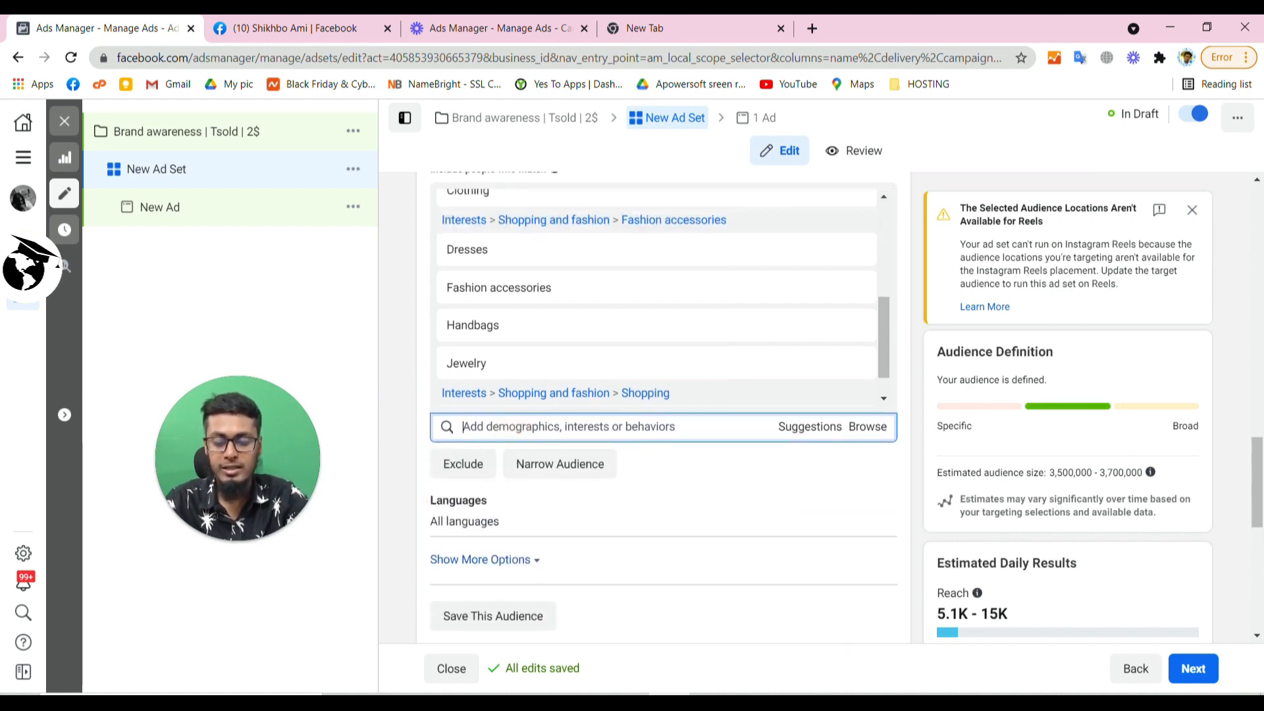
{"action": "type", "text": "daraz"}
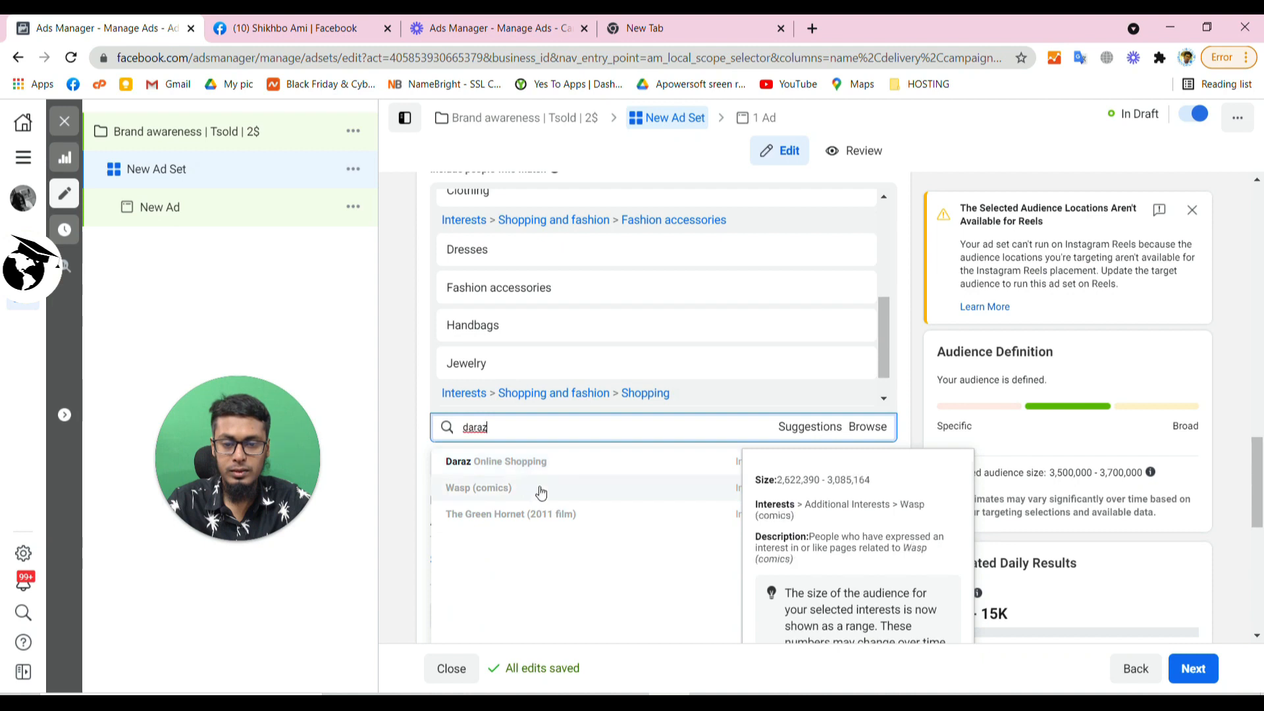
{"action": "left_click", "coordinate": [550, 473]}
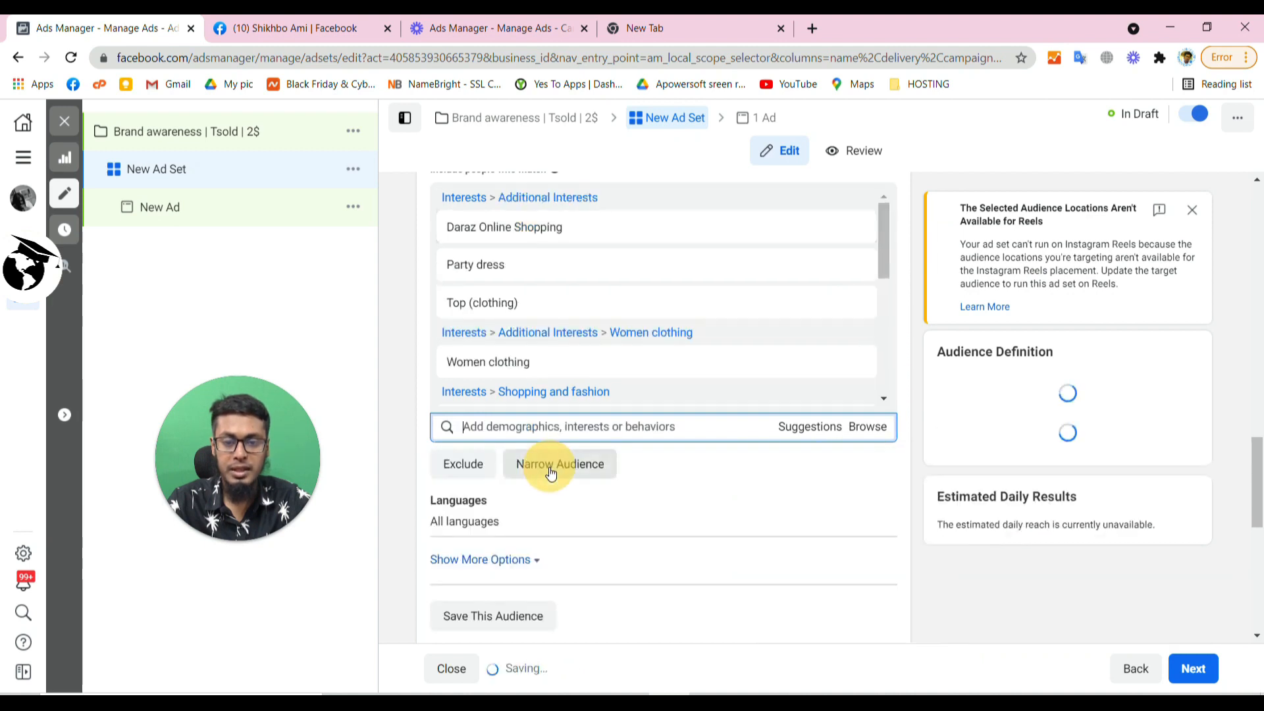
{"action": "scroll", "coordinate": [409, 387], "scroll_direction": "up", "scroll_amount": 2}
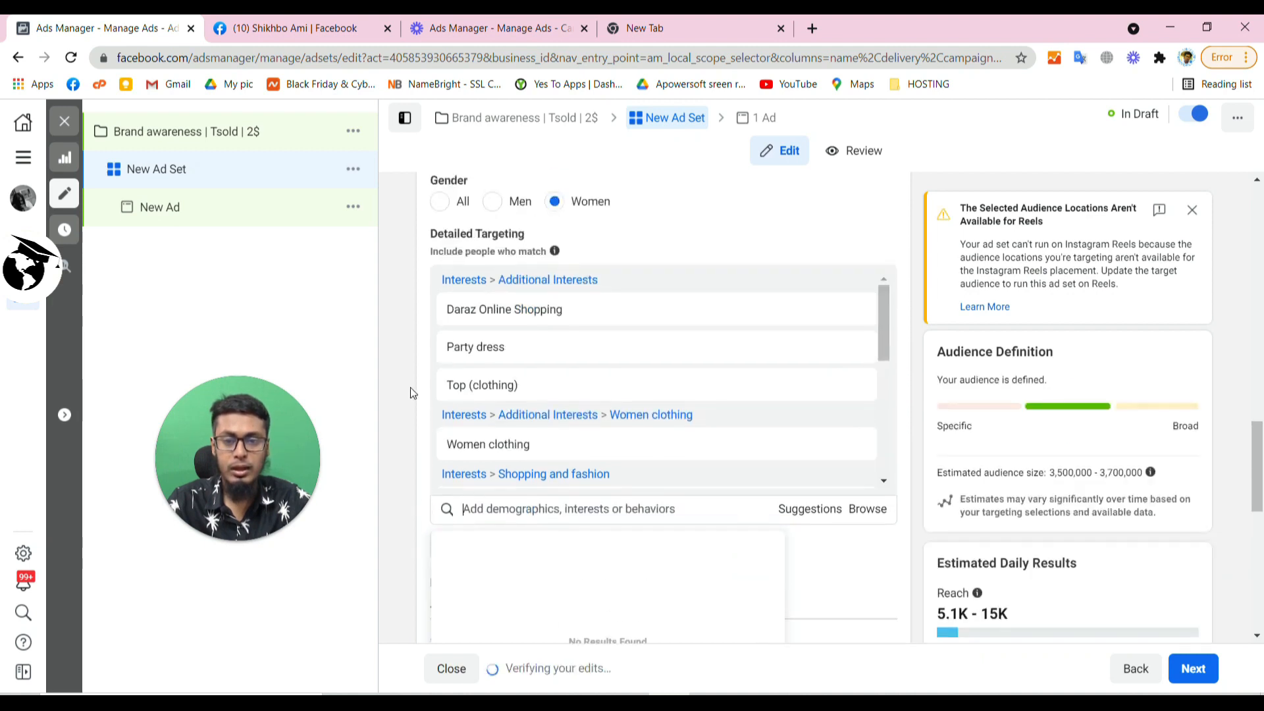
{"action": "scroll", "coordinate": [547, 267], "scroll_direction": "up", "scroll_amount": 1}
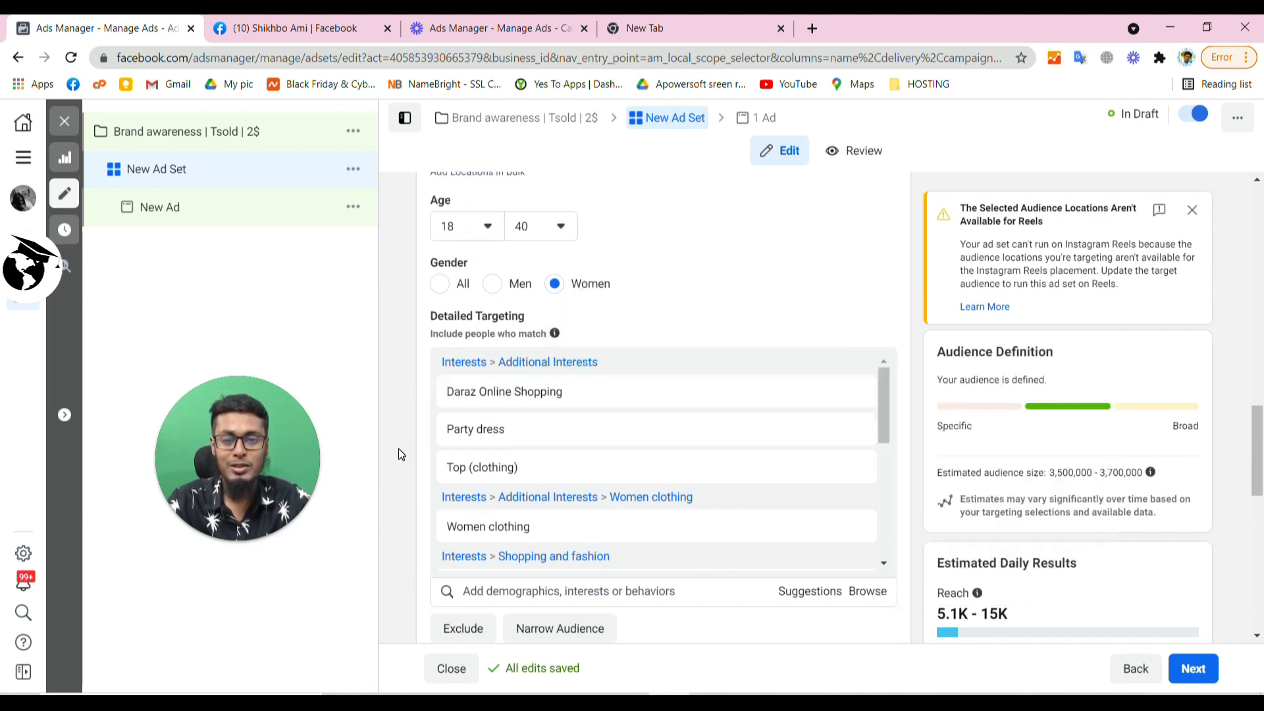
{"action": "scroll", "coordinate": [398, 448], "scroll_direction": "down", "scroll_amount": 3}
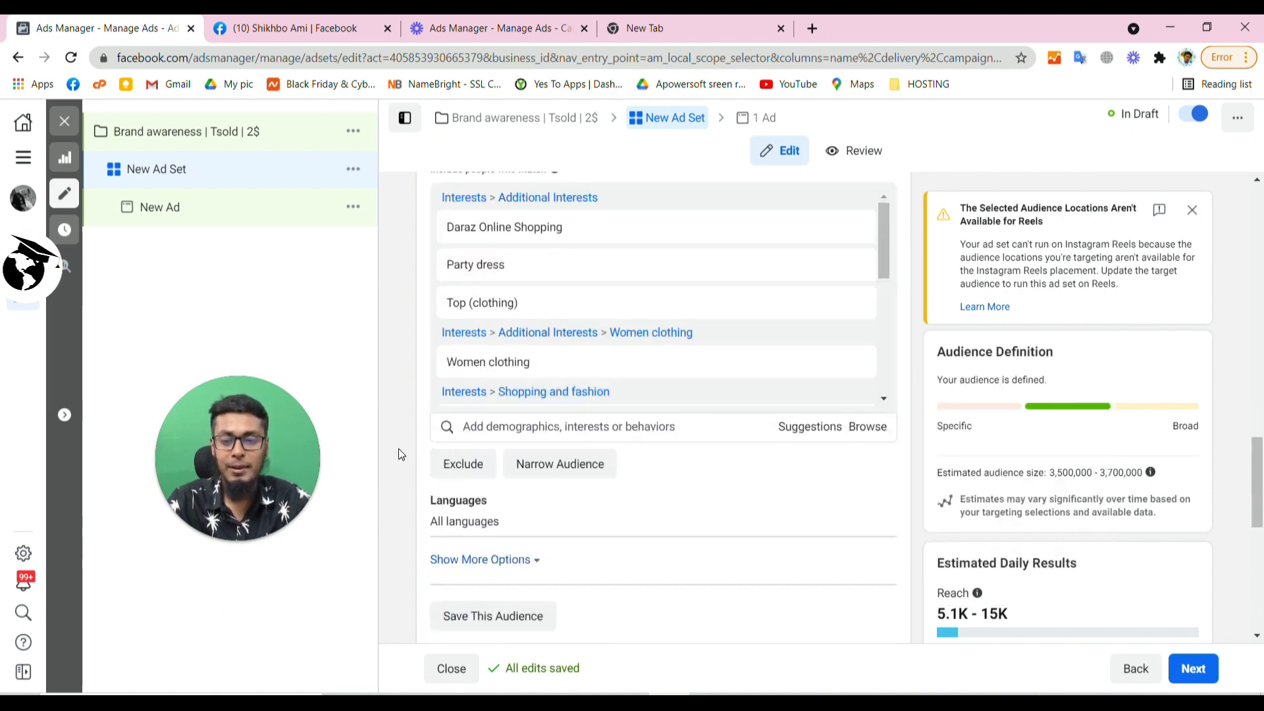
- Search the detailed targeting for "ajkerdeal" and clear the search
{"action": "left_click", "coordinate": [497, 435]}
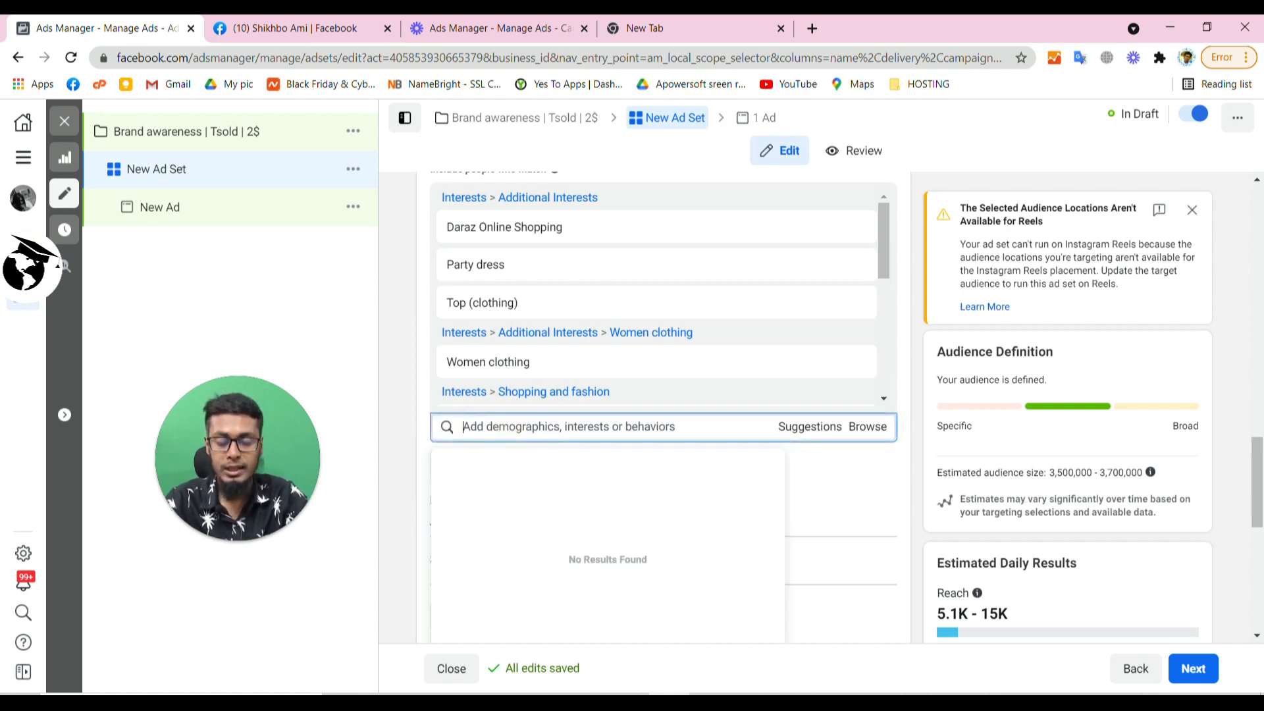
{"action": "type", "text": "aikerdeal"}
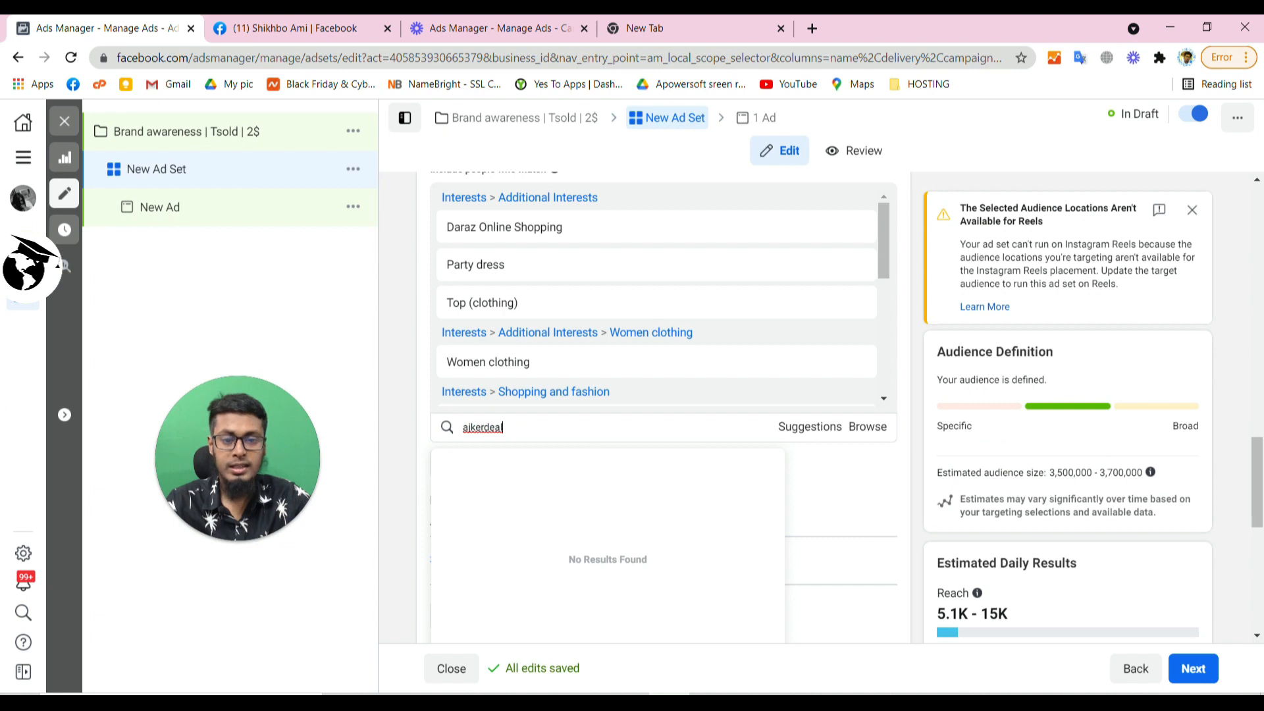
{"action": "key", "text": "ctrl+a"}
{"action": "key", "text": "BackSpace"}
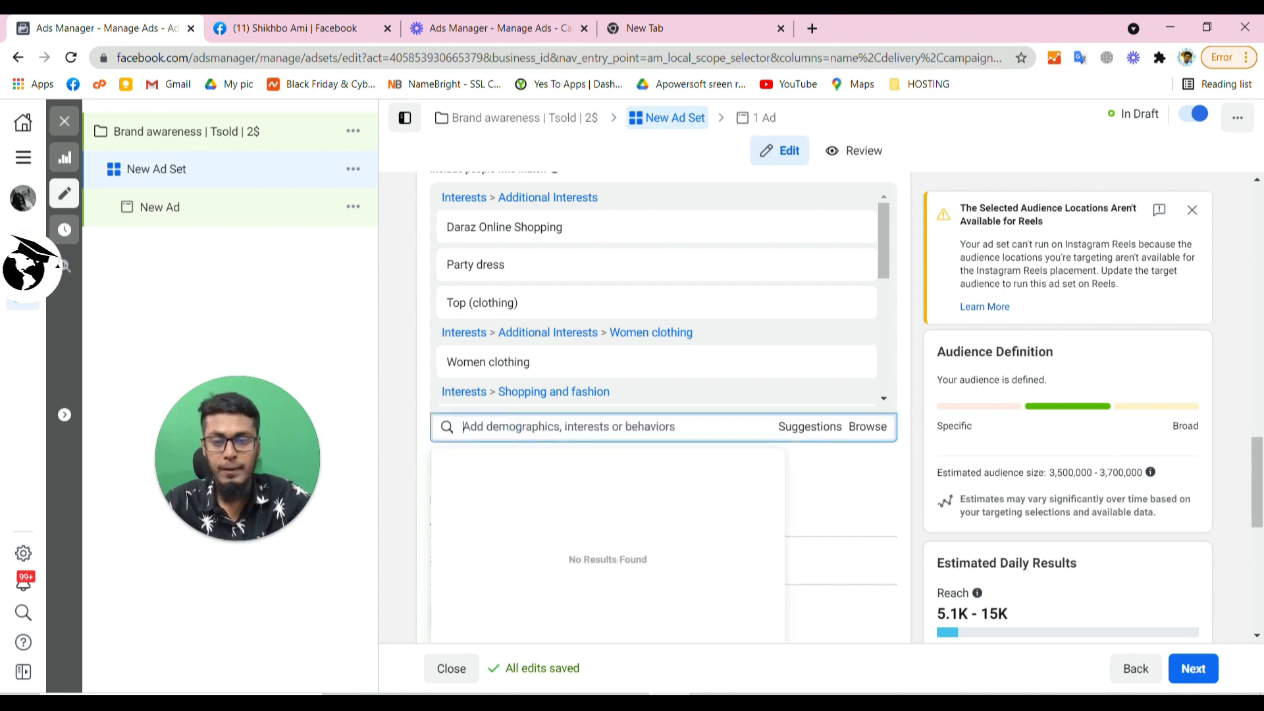
- Narrow the audience to people who must also match the Online shopping interest, found by searching for "online"
{"action": "scroll", "coordinate": [428, 422], "scroll_direction": "down", "scroll_amount": 3}
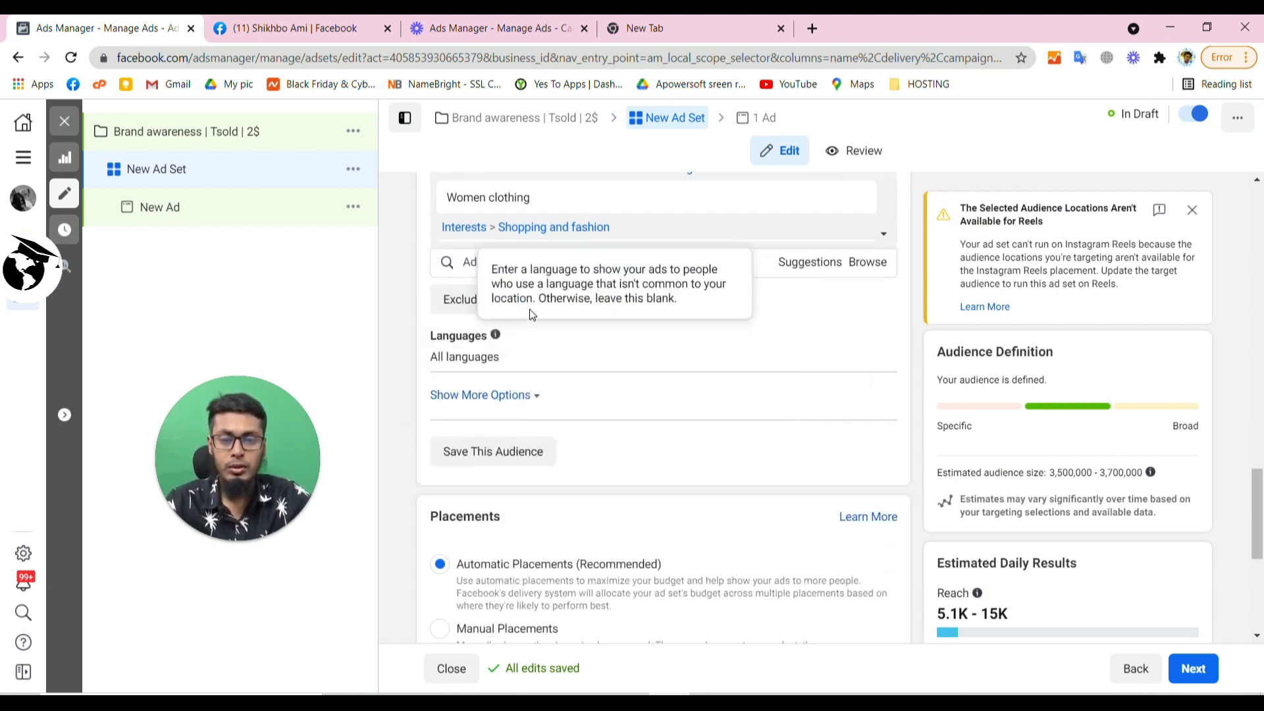
{"action": "left_click", "coordinate": [592, 299]}
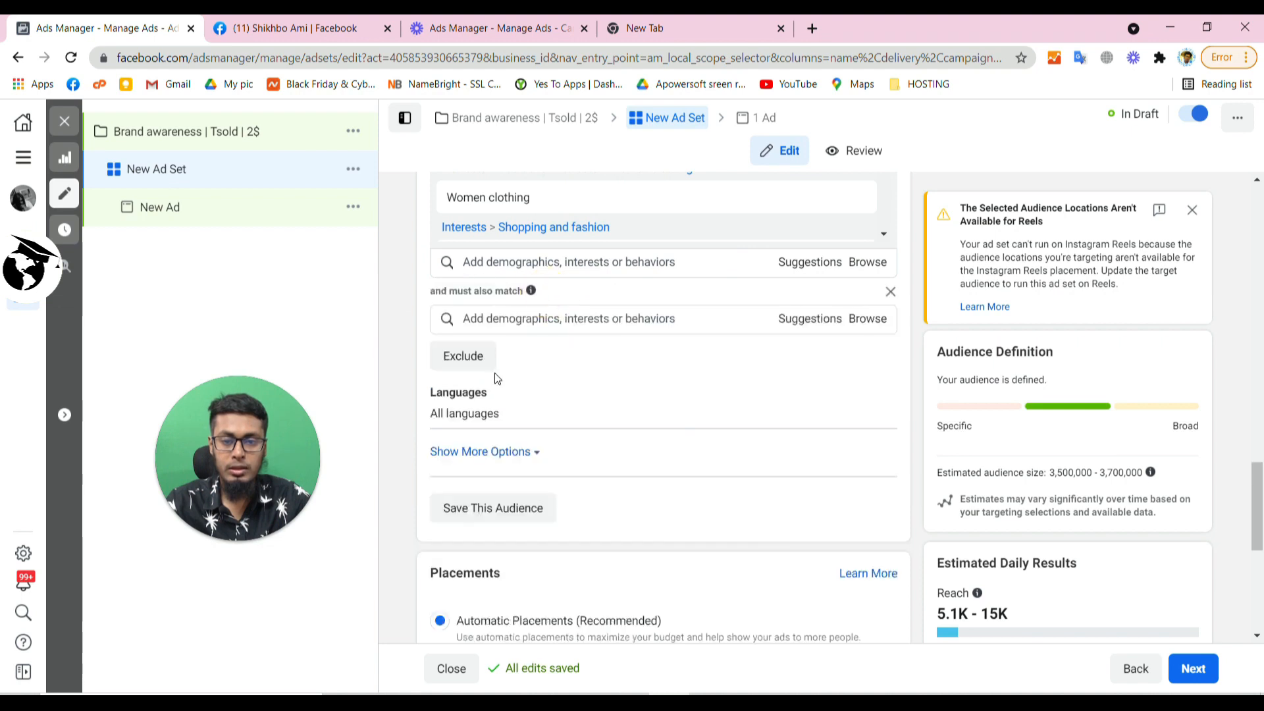
{"action": "left_click", "coordinate": [491, 321]}
{"action": "type", "text": "online"}
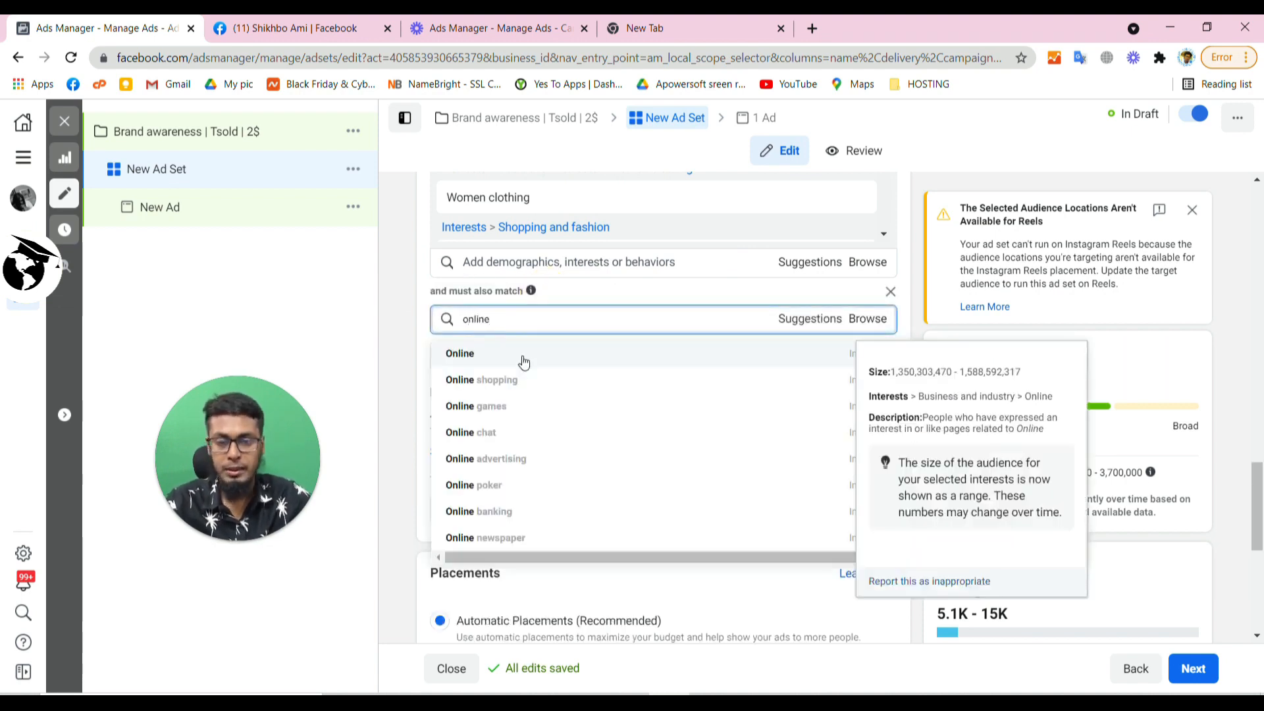
{"action": "left_click", "coordinate": [522, 379]}
{"action": "left_click", "coordinate": [382, 364]}
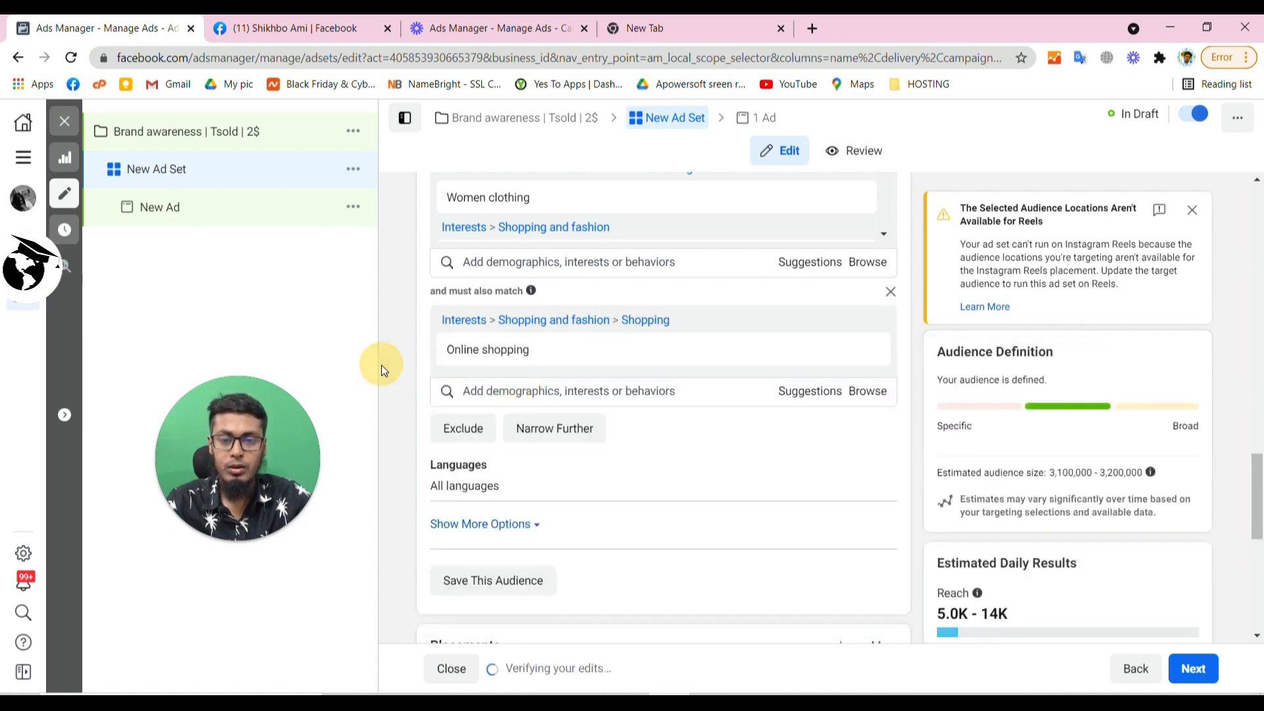
{"action": "scroll", "coordinate": [403, 382], "scroll_direction": "down", "scroll_amount": 2}
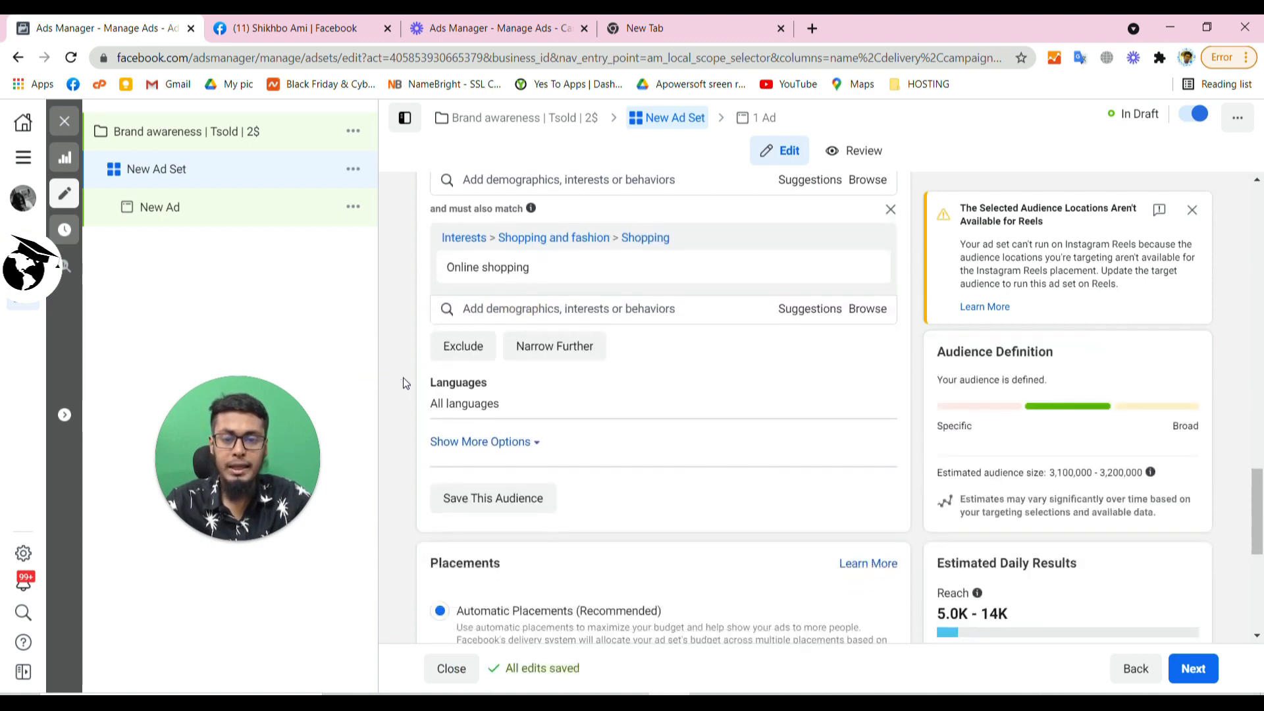
- Review the interests included in the detailed targeting and the Online shopping interest that people must also match
{"action": "scroll", "coordinate": [494, 431], "scroll_direction": "up", "scroll_amount": 5}
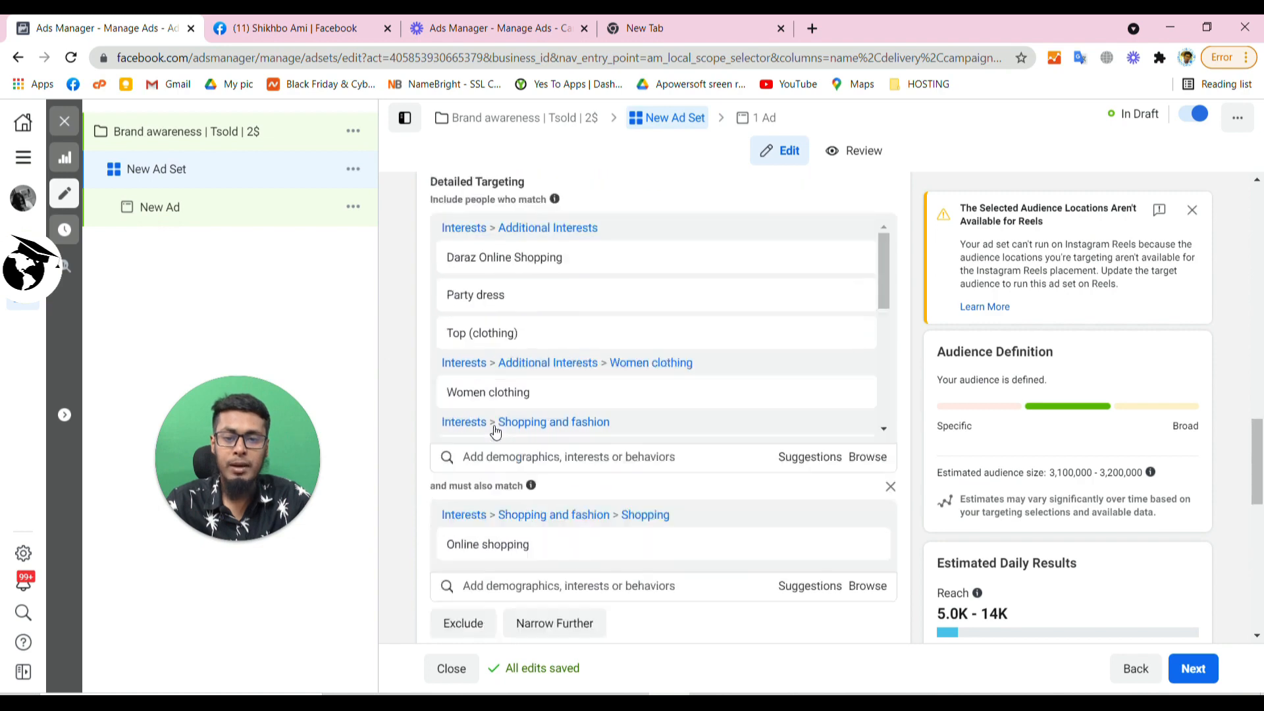
{"action": "scroll", "coordinate": [515, 383], "scroll_direction": "up", "scroll_amount": 1}
{"action": "scroll", "coordinate": [416, 369], "scroll_direction": "down", "scroll_amount": 1}
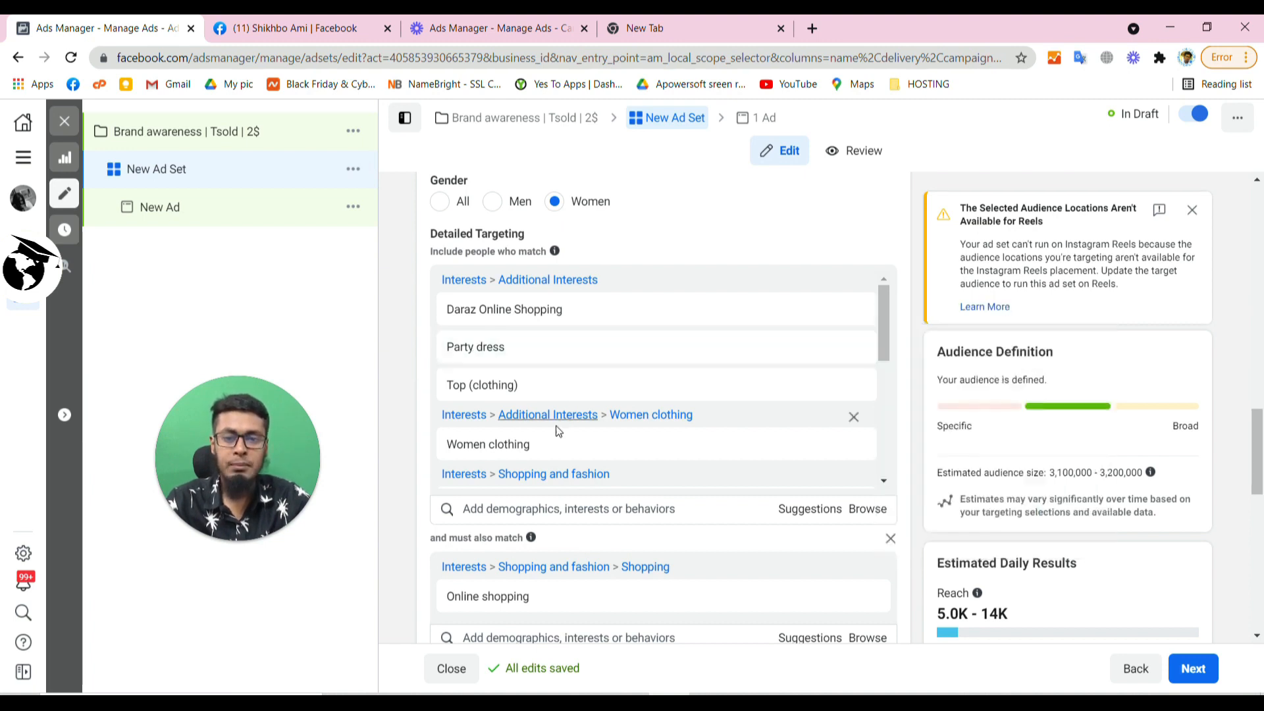
{"action": "mouse_move", "coordinate": [547, 322]}
{"action": "mouse_move", "coordinate": [565, 397]}
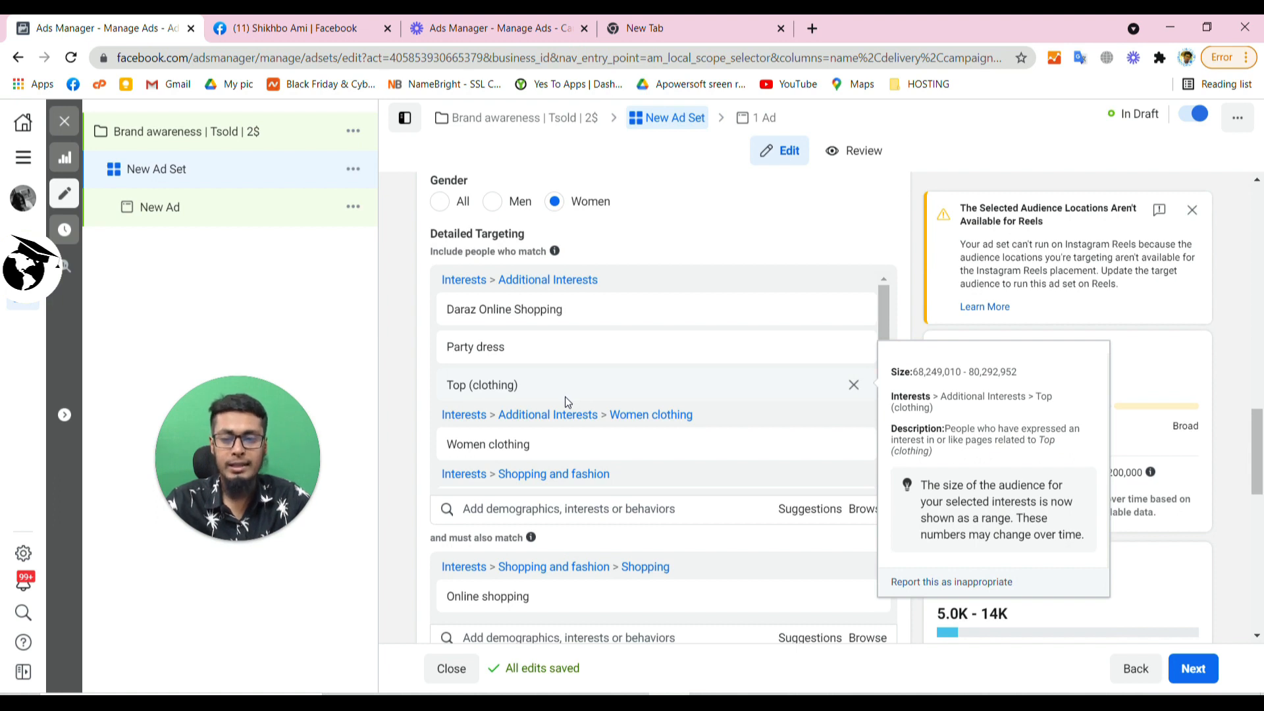
{"action": "scroll", "coordinate": [565, 396], "scroll_direction": "down", "scroll_amount": 8}
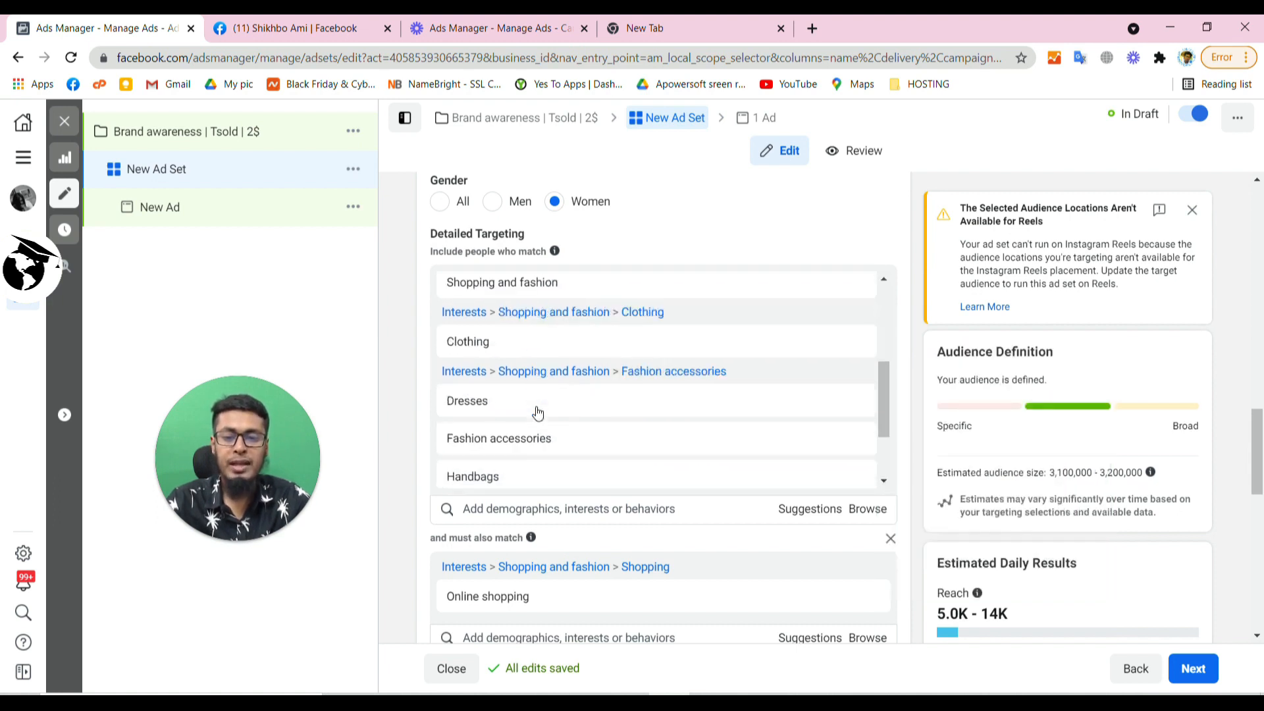
{"action": "scroll", "coordinate": [421, 438], "scroll_direction": "down", "scroll_amount": 2}
{"action": "scroll", "coordinate": [406, 431], "scroll_direction": "down", "scroll_amount": 3}
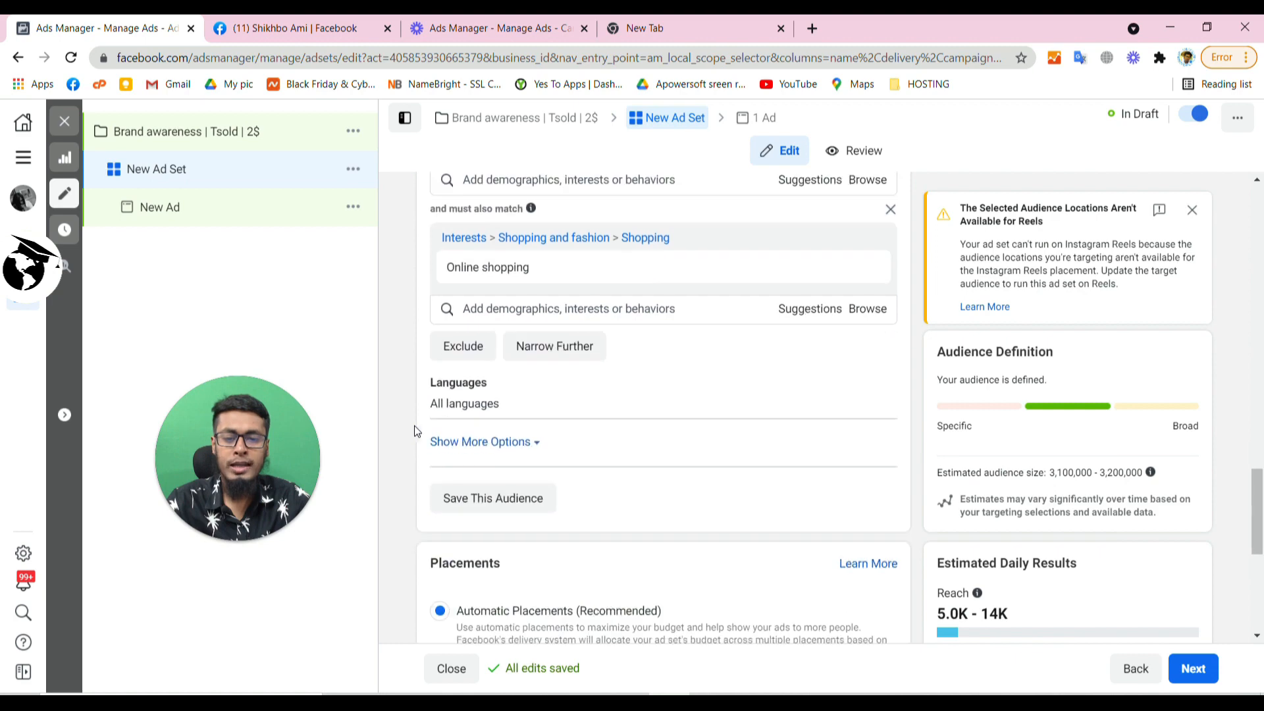
- Save the current targeting as a reusable audience named "TSOLD - DHAKA - CITY - Online shopping -"
{"action": "left_click", "coordinate": [510, 502]}
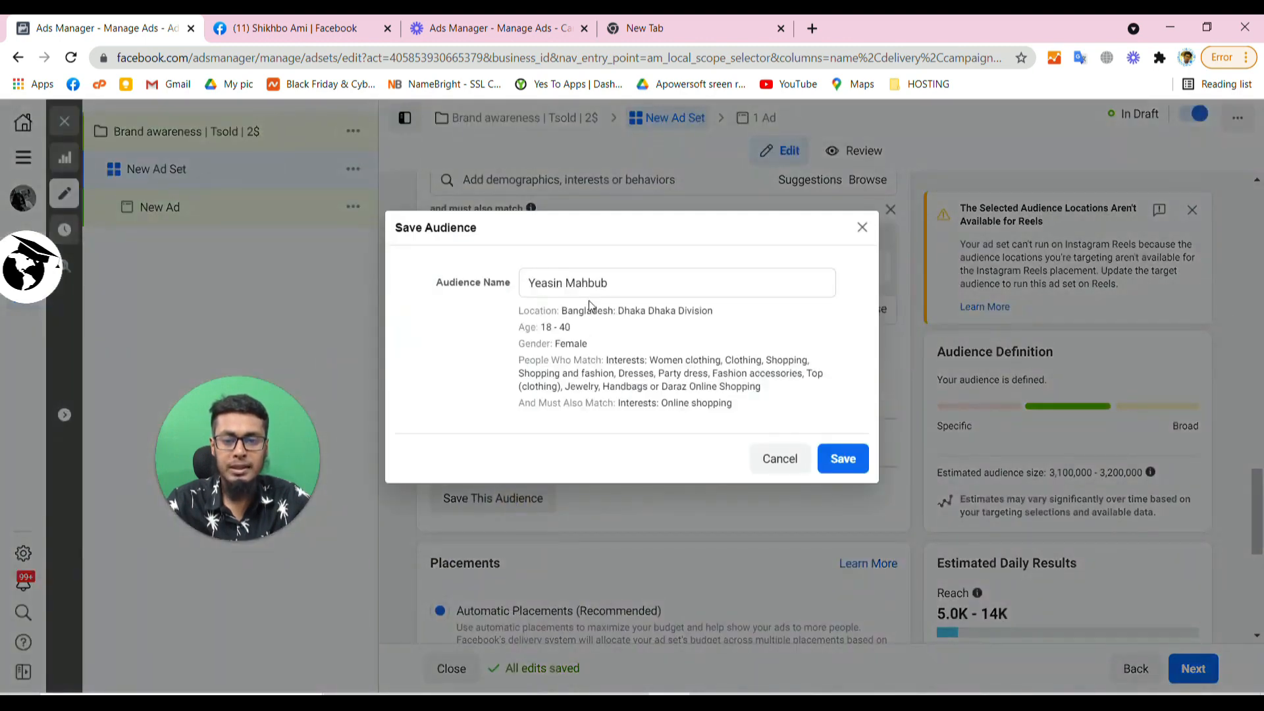
{"action": "left_click", "coordinate": [593, 283]}
{"action": "key", "text": "ctrl+a"}
{"action": "key", "text": "BackSpace"}
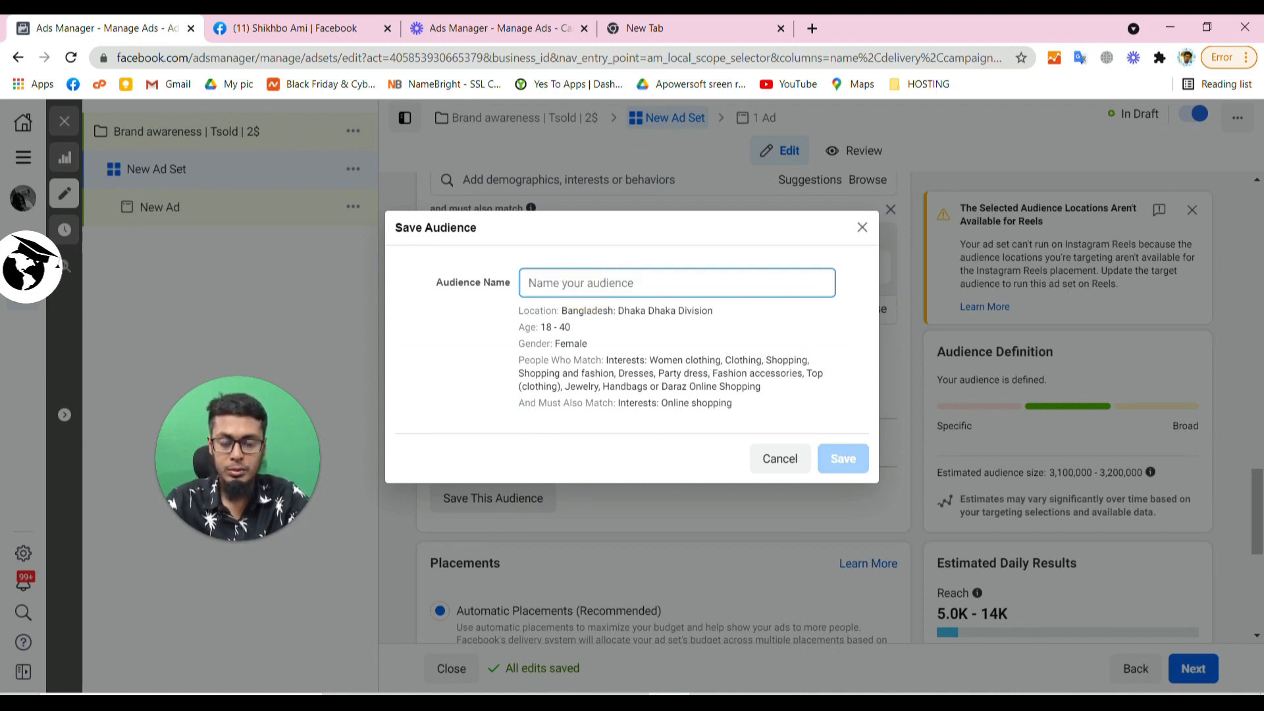
{"action": "type", "text": "TSOLD"}
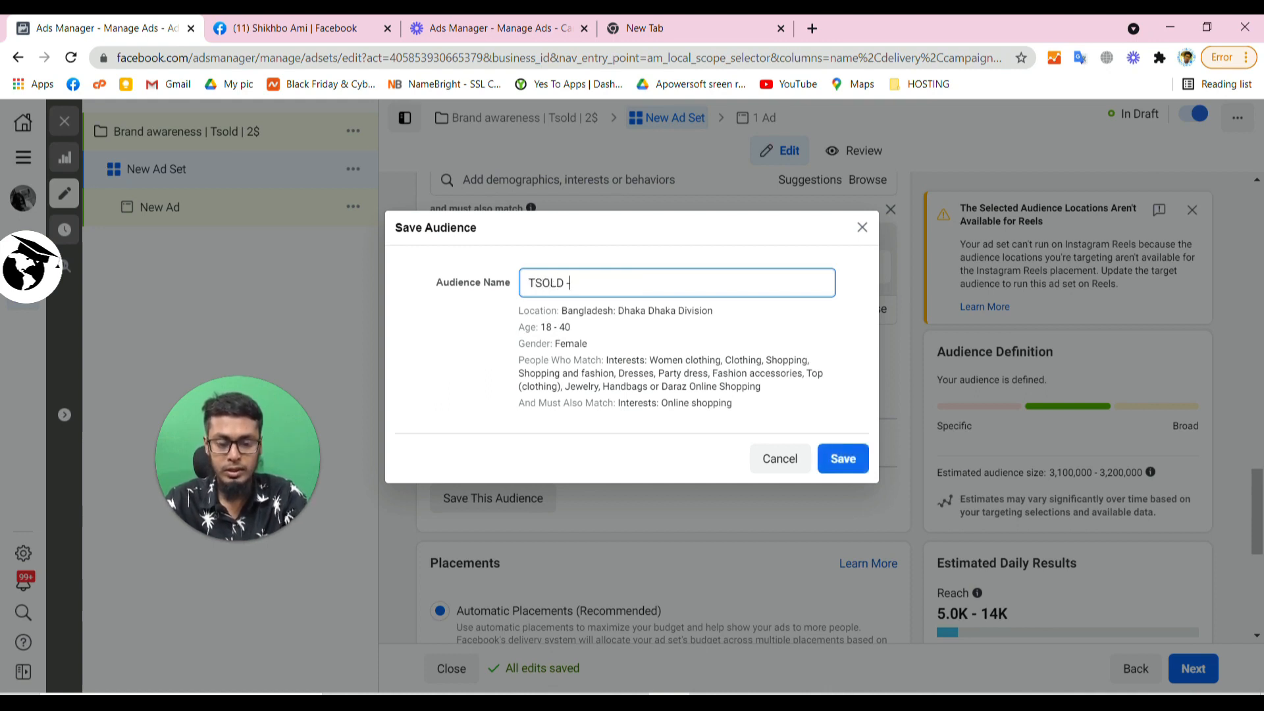
{"action": "type", "text": " - DHAKA - CITY - Onl"}
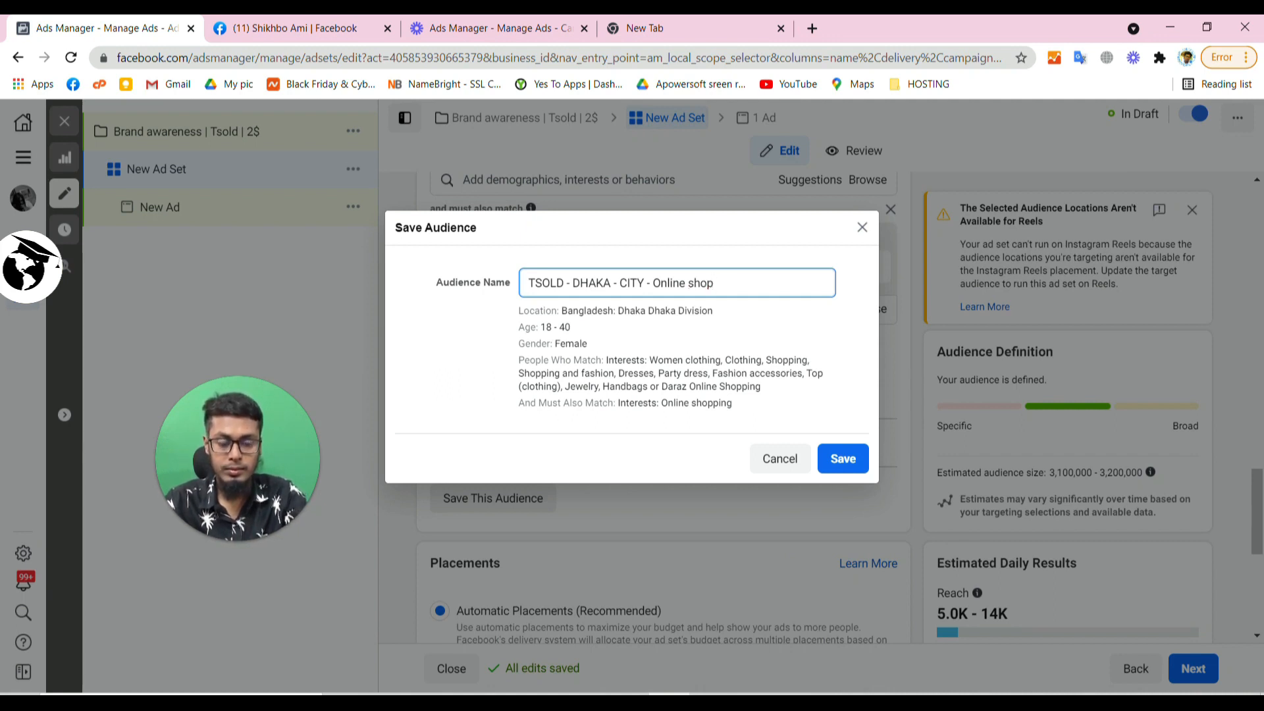
{"action": "type", "text": "ing -"}
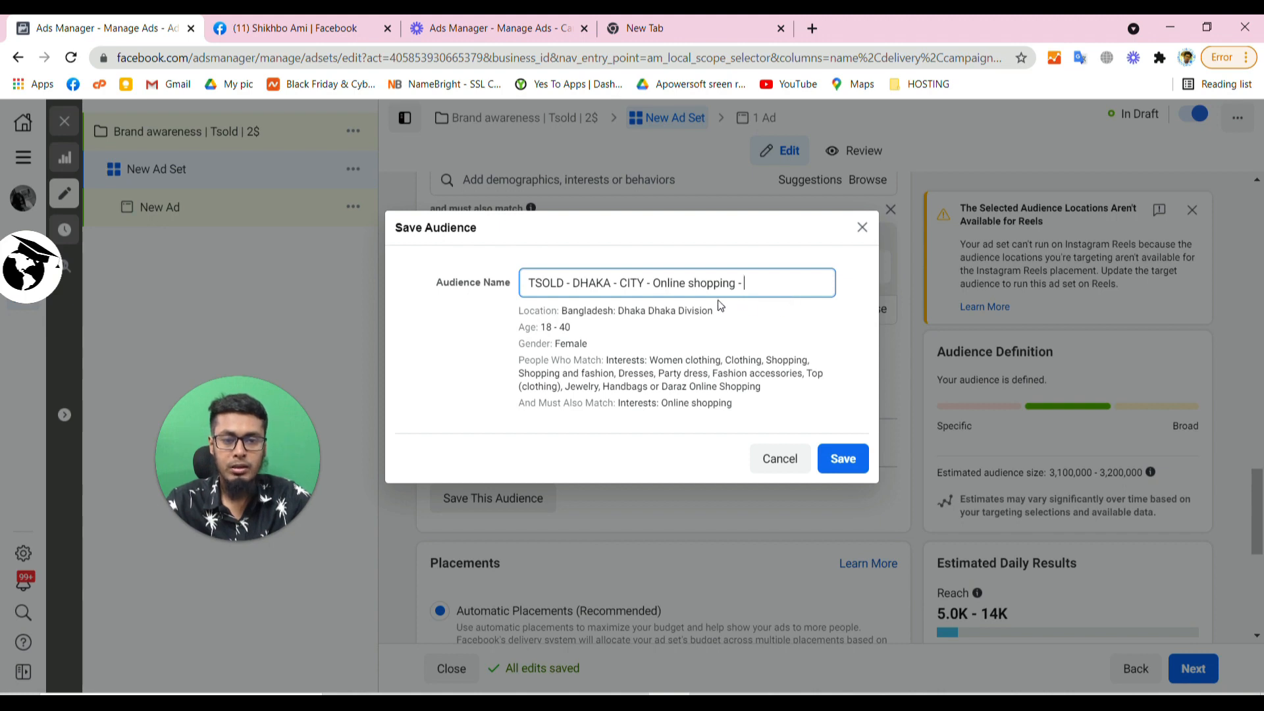
{"action": "left_click", "coordinate": [836, 460]}
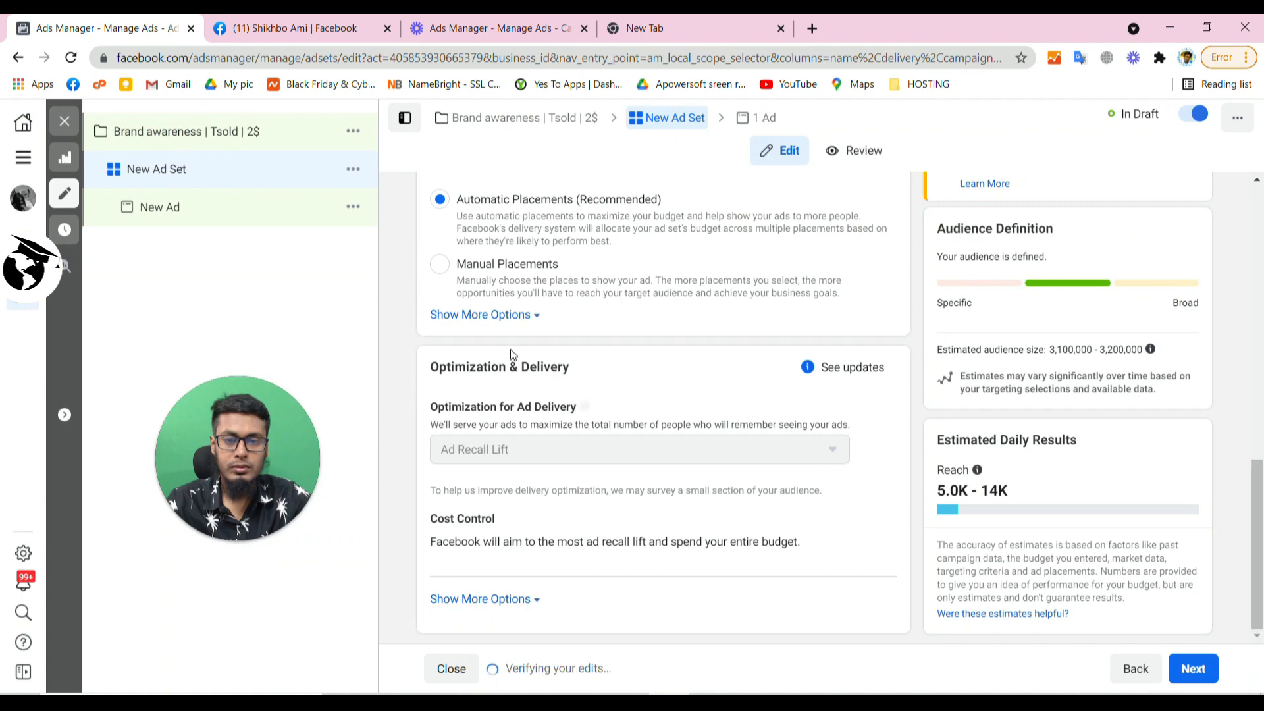
- Switch the ad set to manual placements and exclude the Audience Network, Messenger and Instagram platforms
{"action": "scroll", "coordinate": [462, 368], "scroll_direction": "up", "scroll_amount": 4}
{"action": "scroll", "coordinate": [464, 367], "scroll_direction": "down", "scroll_amount": 4}
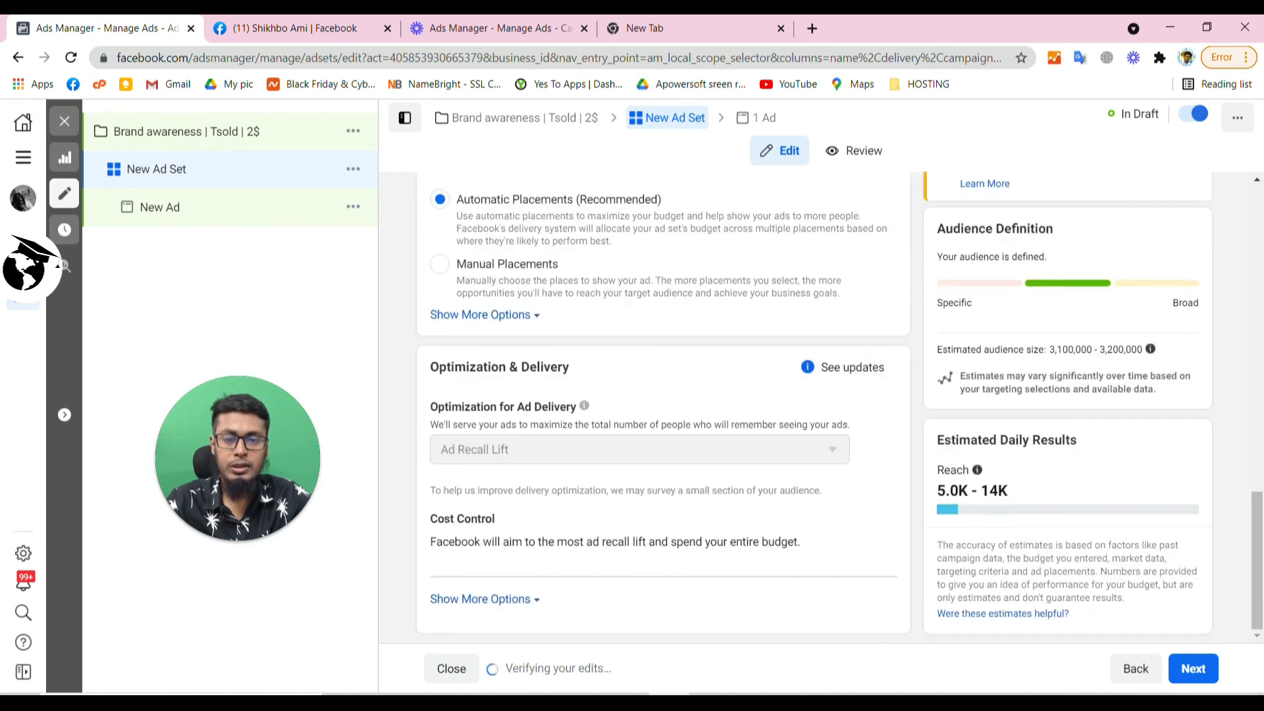
{"action": "scroll", "coordinate": [463, 367], "scroll_direction": "up", "scroll_amount": 8}
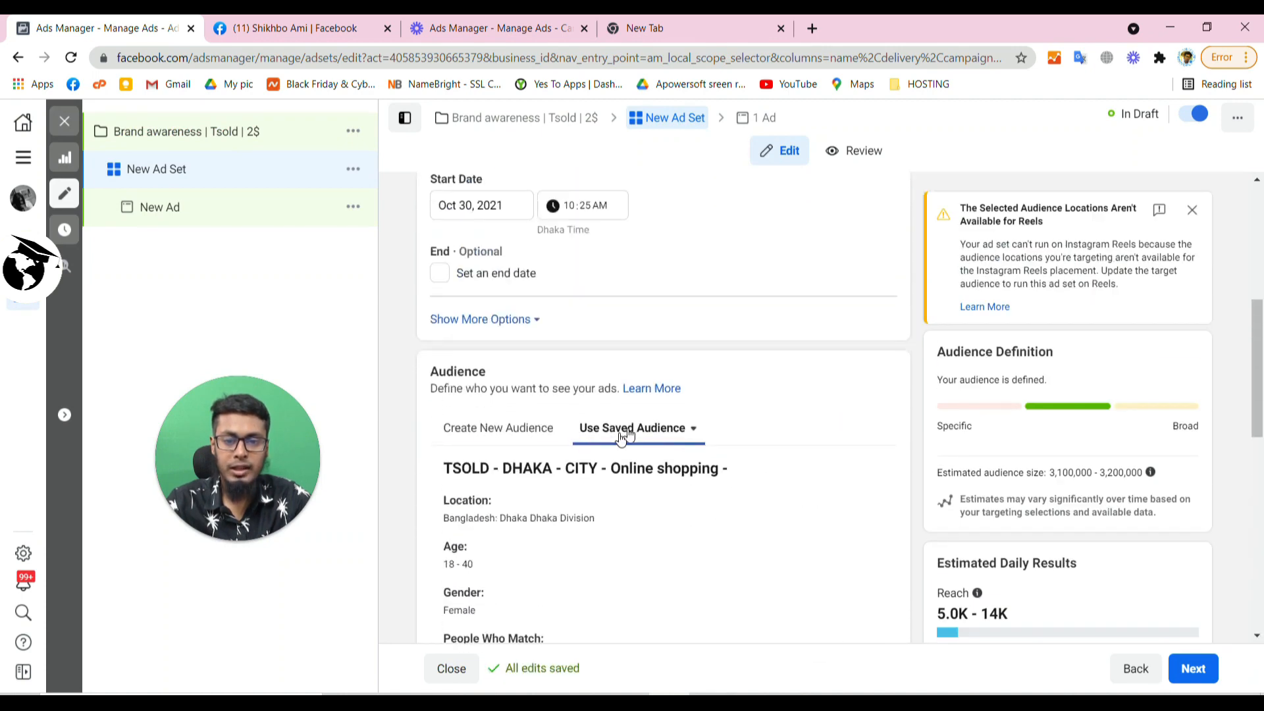
{"action": "scroll", "coordinate": [620, 434], "scroll_direction": "down", "scroll_amount": 5}
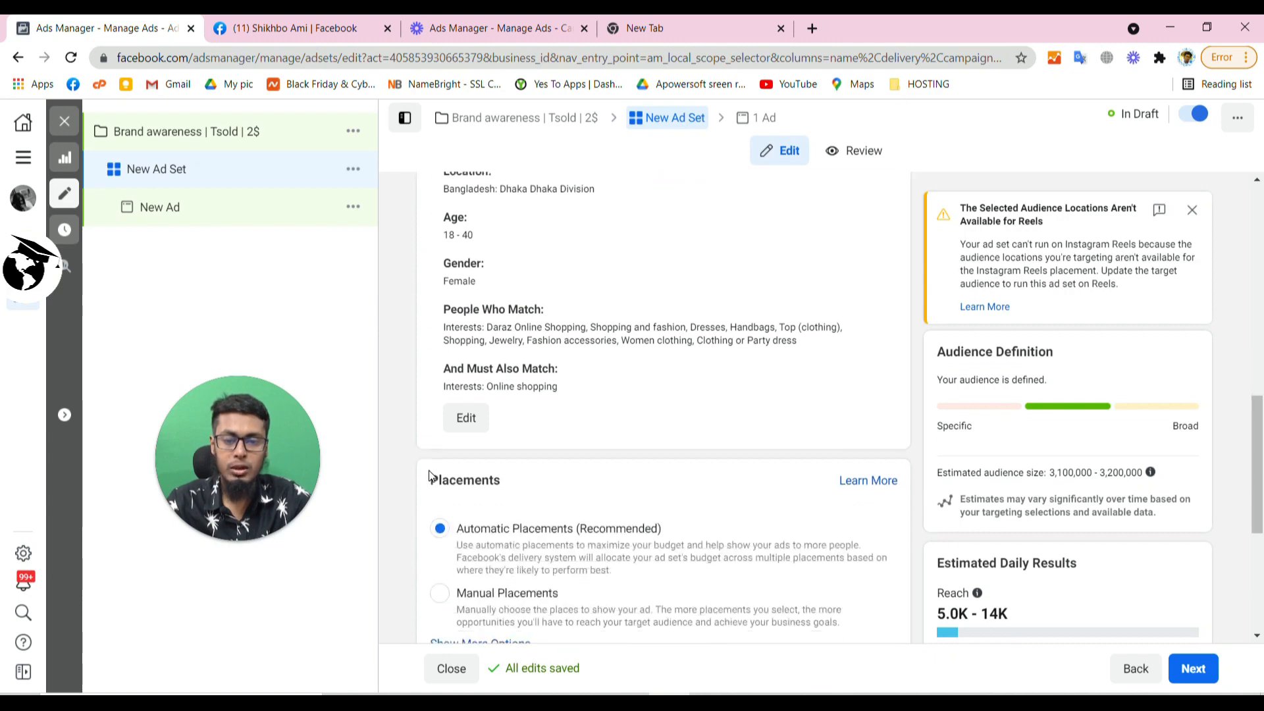
{"action": "scroll", "coordinate": [428, 473], "scroll_direction": "down", "scroll_amount": 3}
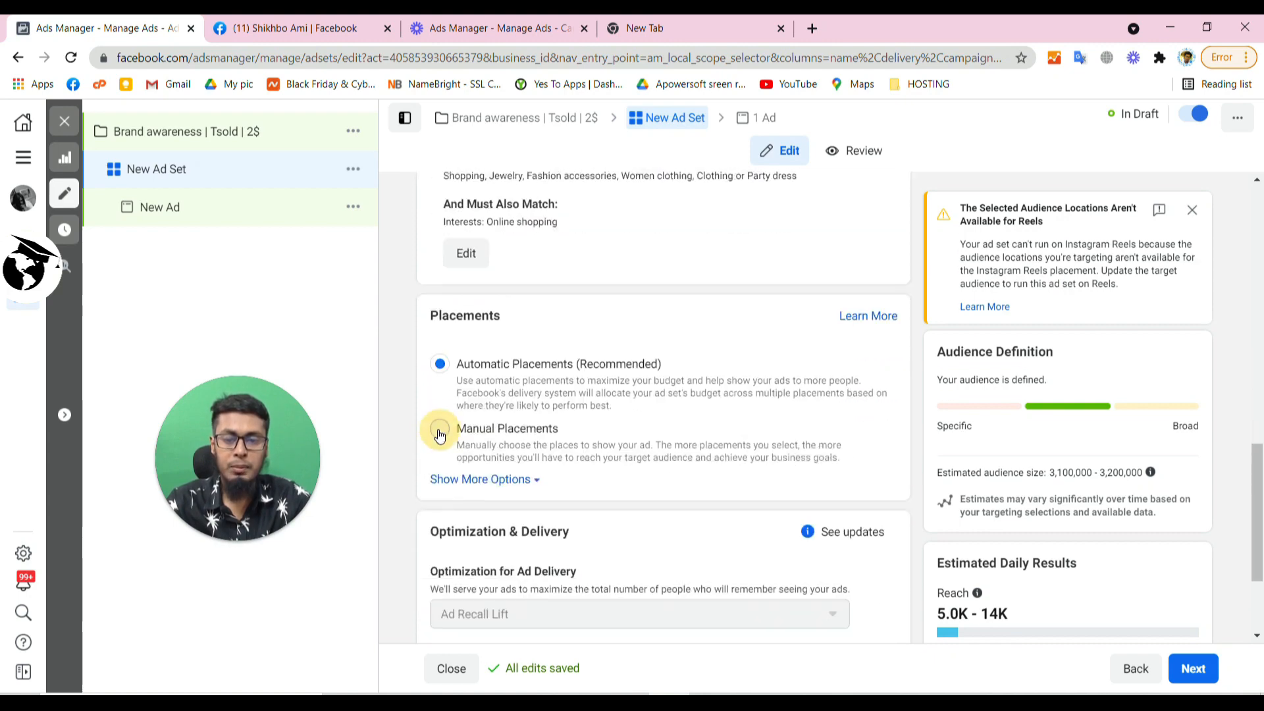
{"action": "left_click", "coordinate": [440, 432]}
{"action": "scroll", "coordinate": [421, 422], "scroll_direction": "down", "scroll_amount": 3}
{"action": "left_click", "coordinate": [439, 424]}
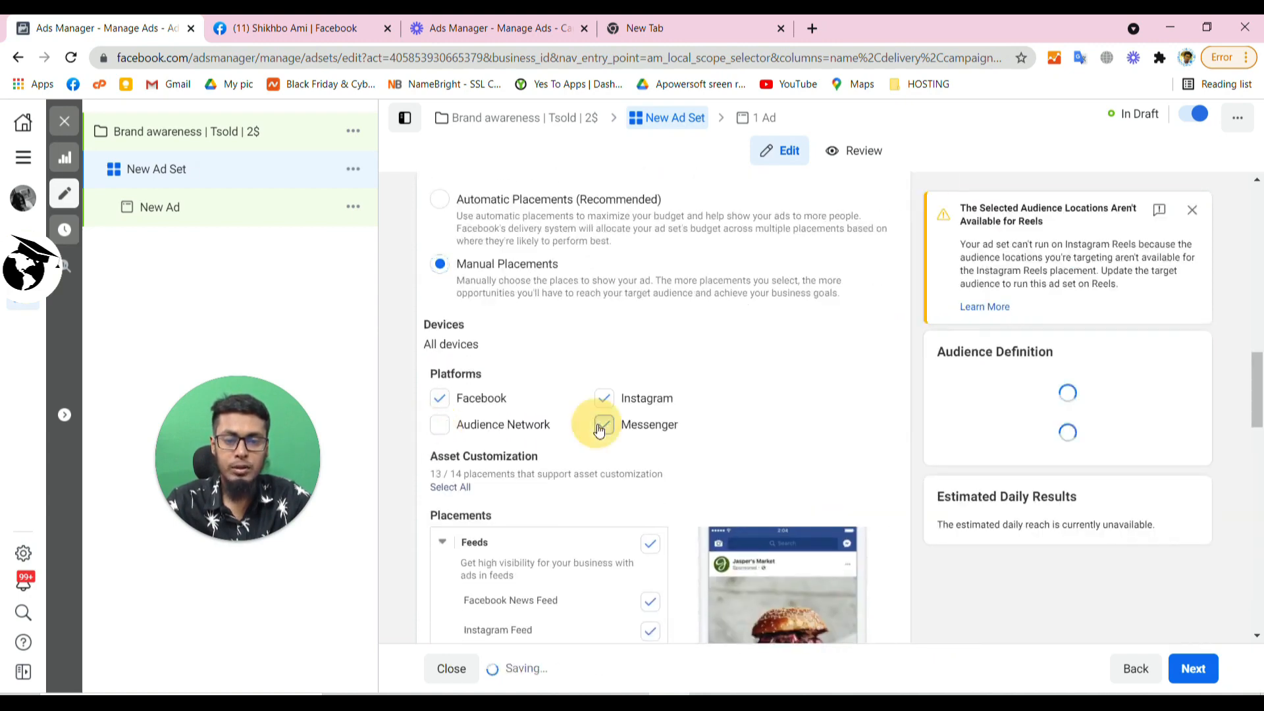
{"action": "left_click", "coordinate": [602, 425]}
{"action": "left_click", "coordinate": [604, 398]}
- Include Messenger among the placement platforms again while keeping Instagram excluded
{"action": "scroll", "coordinate": [764, 352], "scroll_direction": "down", "scroll_amount": 3}
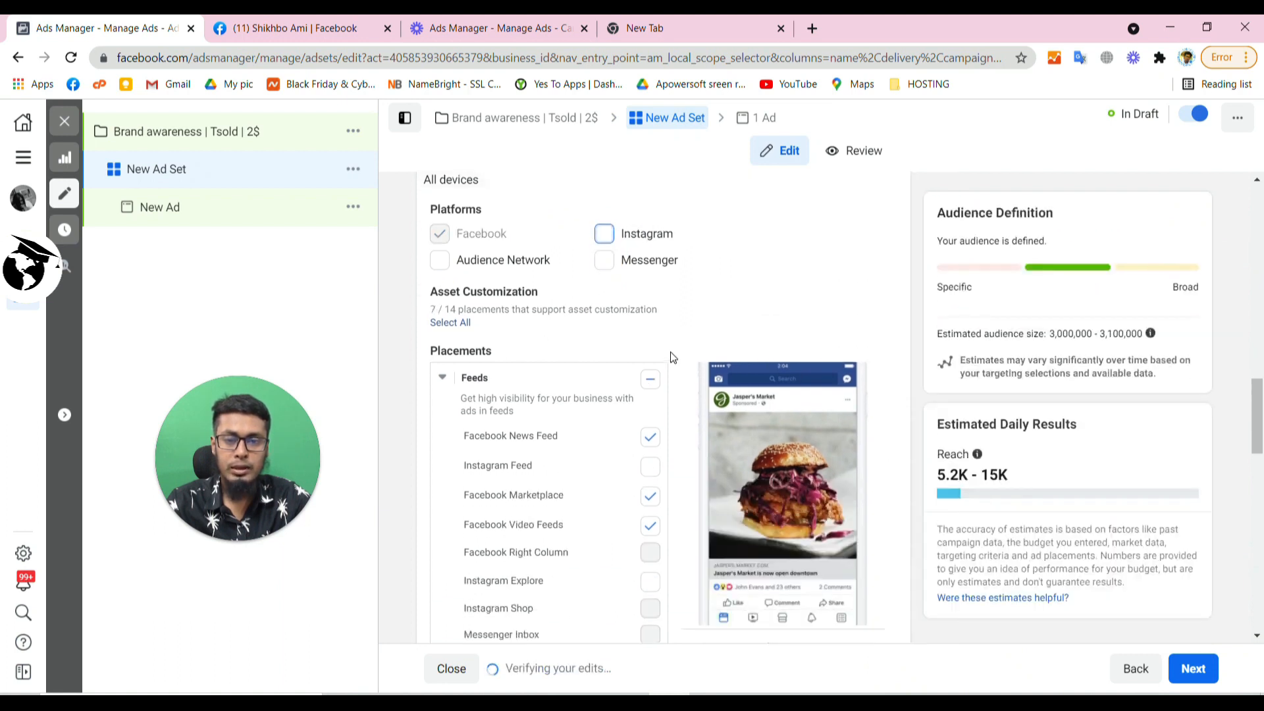
{"action": "scroll", "coordinate": [671, 351], "scroll_direction": "down", "scroll_amount": 2}
{"action": "scroll", "coordinate": [671, 352], "scroll_direction": "up", "scroll_amount": 2}
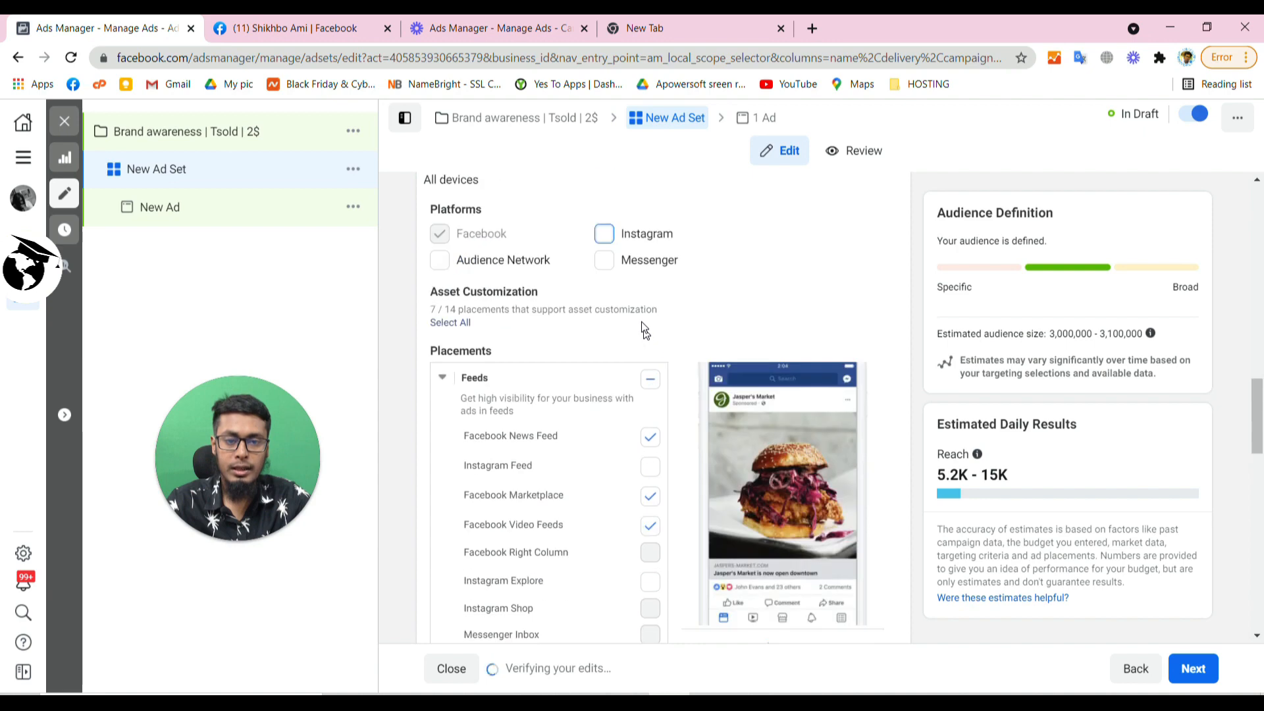
{"action": "left_click", "coordinate": [605, 233]}
{"action": "left_click", "coordinate": [604, 260]}
{"action": "left_click", "coordinate": [609, 236]}
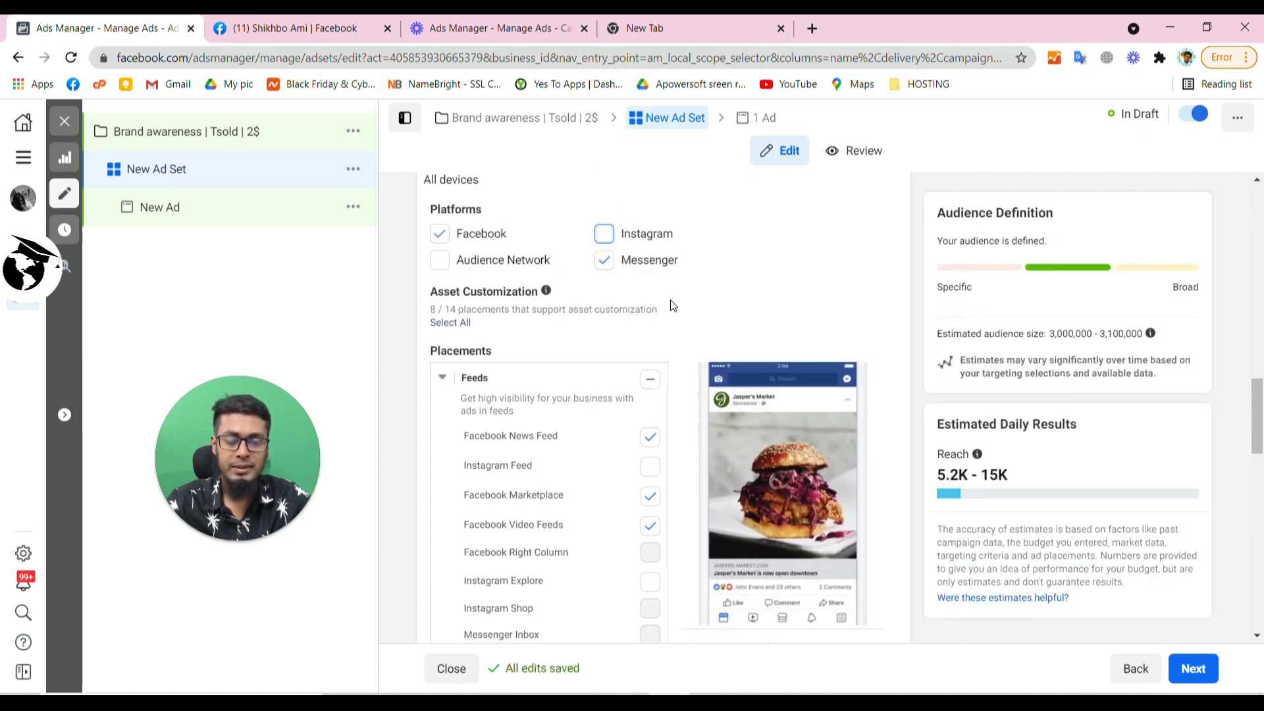
- Proceed from the ad set to the new ad and set its ad setup to Use Existing Post
{"action": "scroll", "coordinate": [670, 303], "scroll_direction": "down", "scroll_amount": 8}
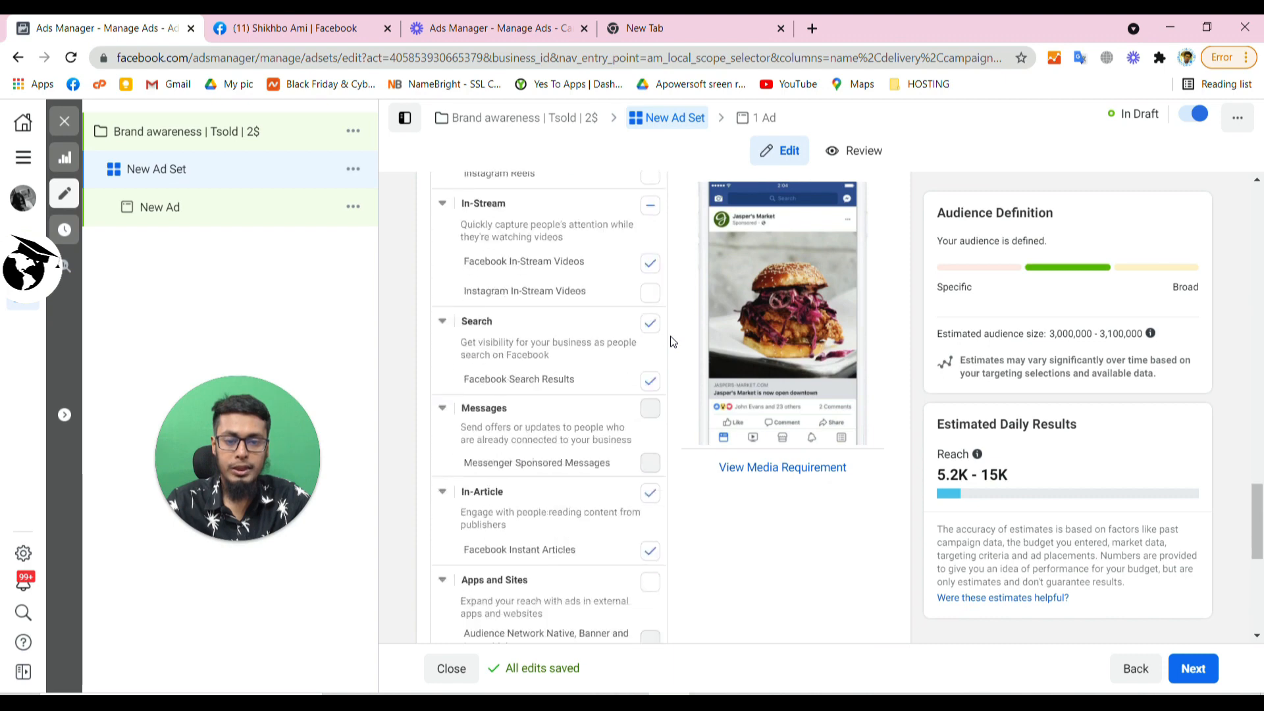
{"action": "scroll", "coordinate": [671, 336], "scroll_direction": "down", "scroll_amount": 7}
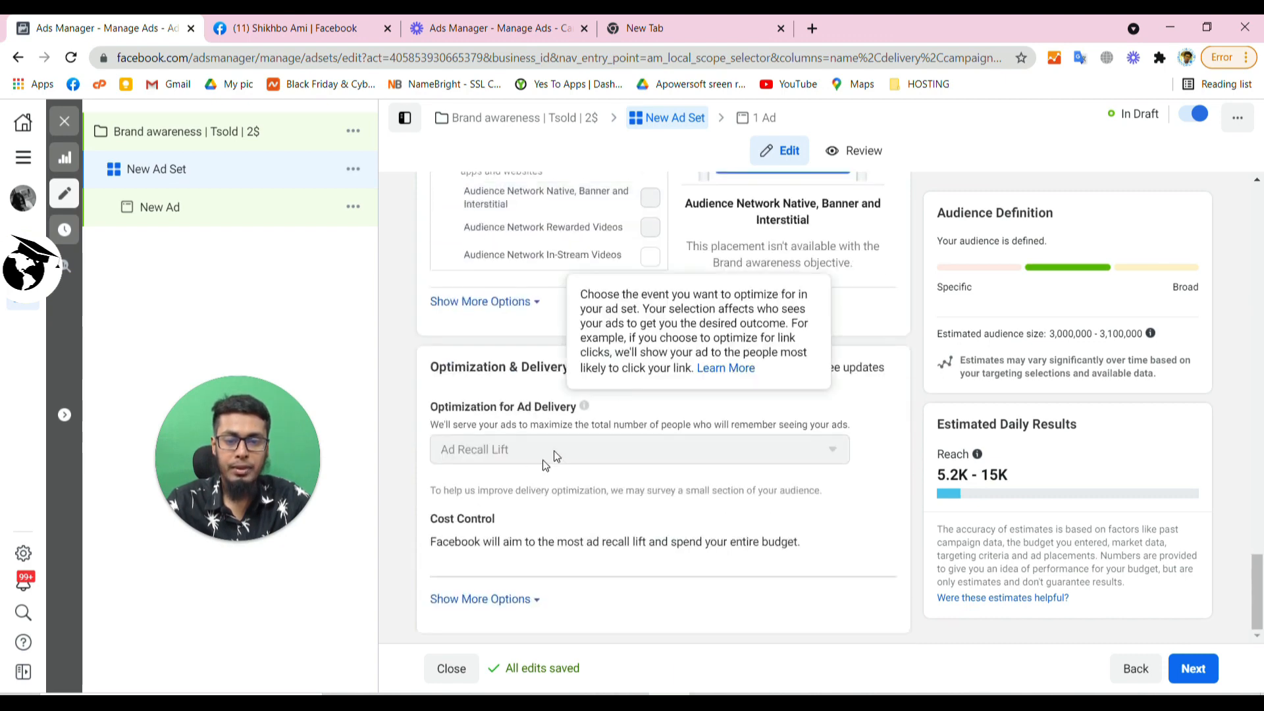
{"action": "scroll", "coordinate": [648, 440], "scroll_direction": "up", "scroll_amount": 12}
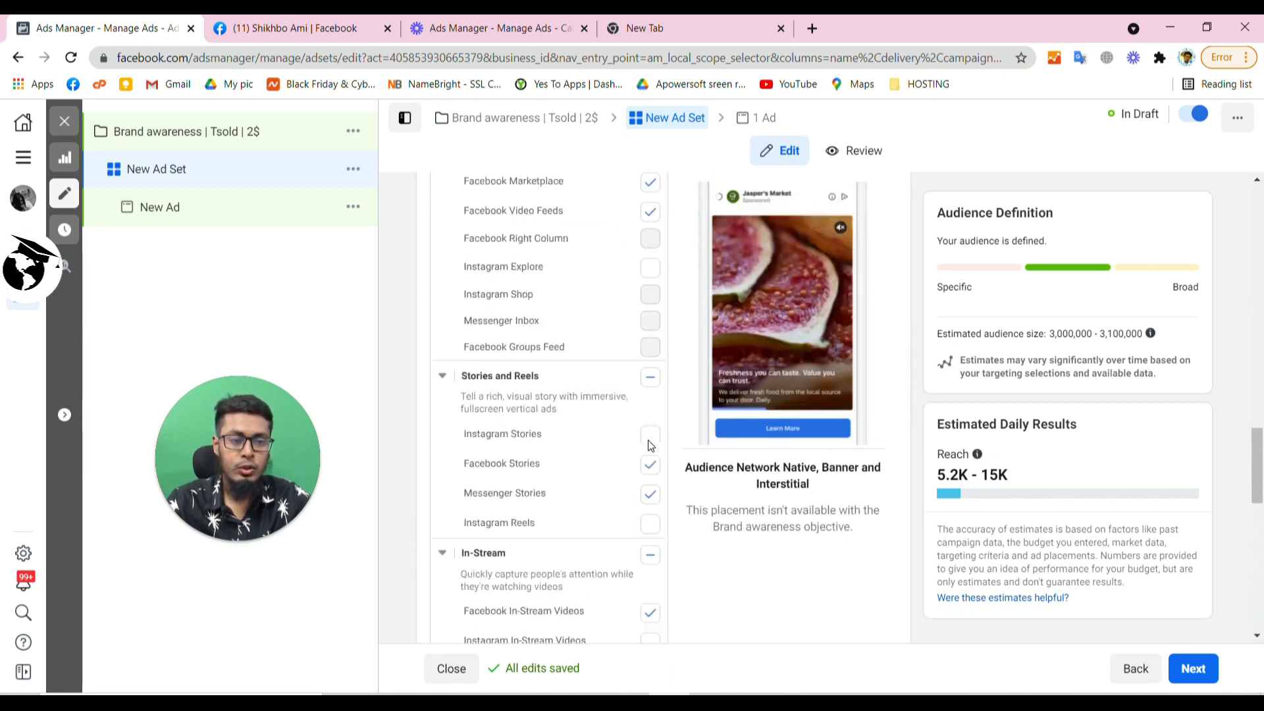
{"action": "scroll", "coordinate": [663, 408], "scroll_direction": "up", "scroll_amount": 10}
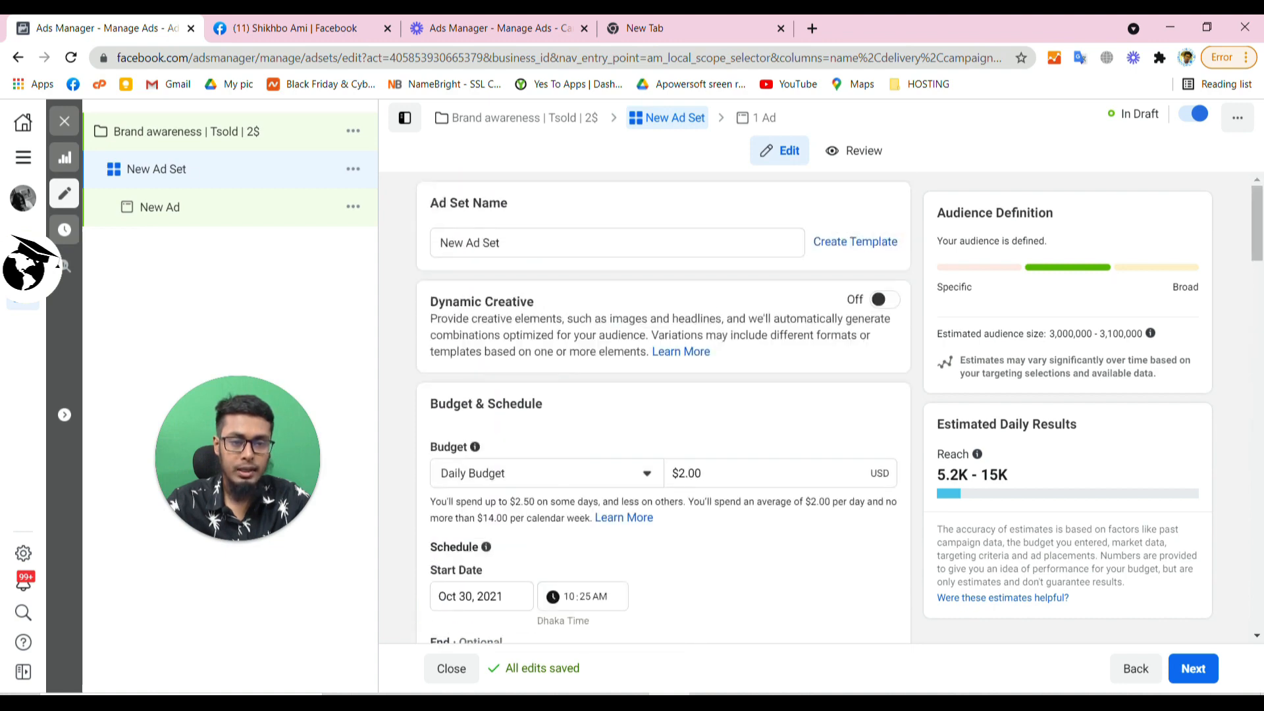
{"action": "left_click", "coordinate": [1197, 668]}
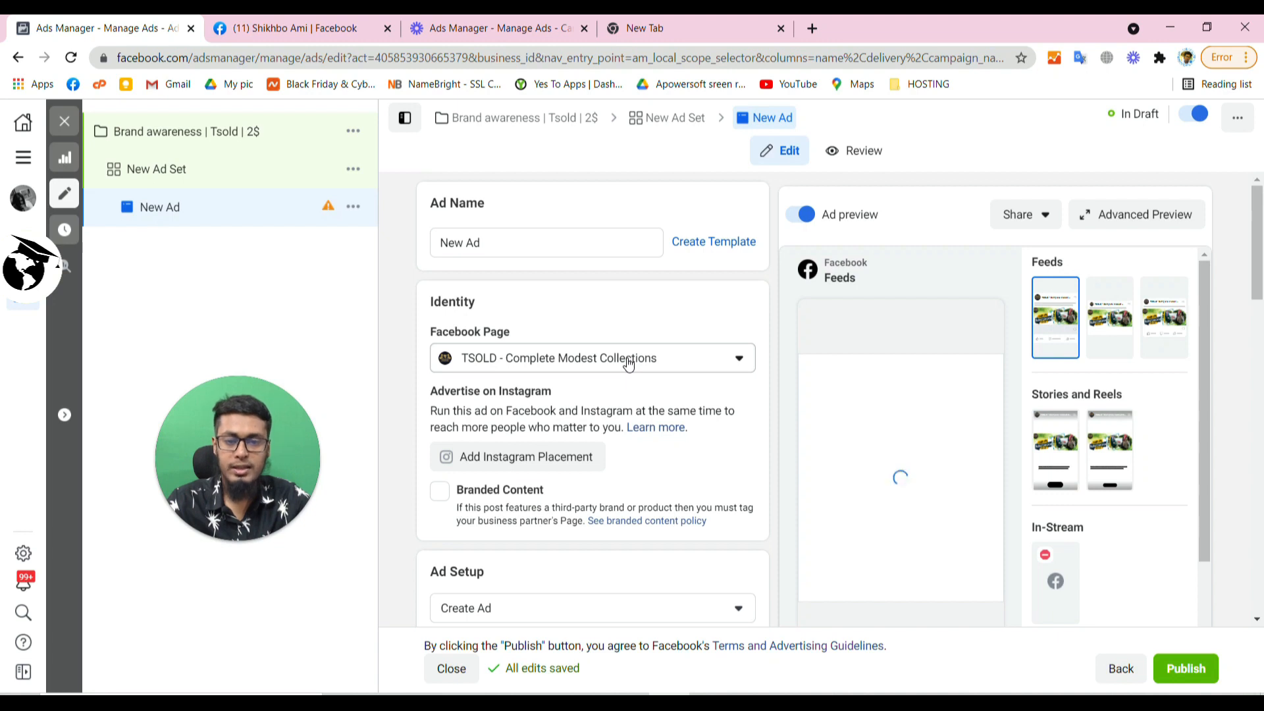
{"action": "scroll", "coordinate": [629, 364], "scroll_direction": "down", "scroll_amount": 2}
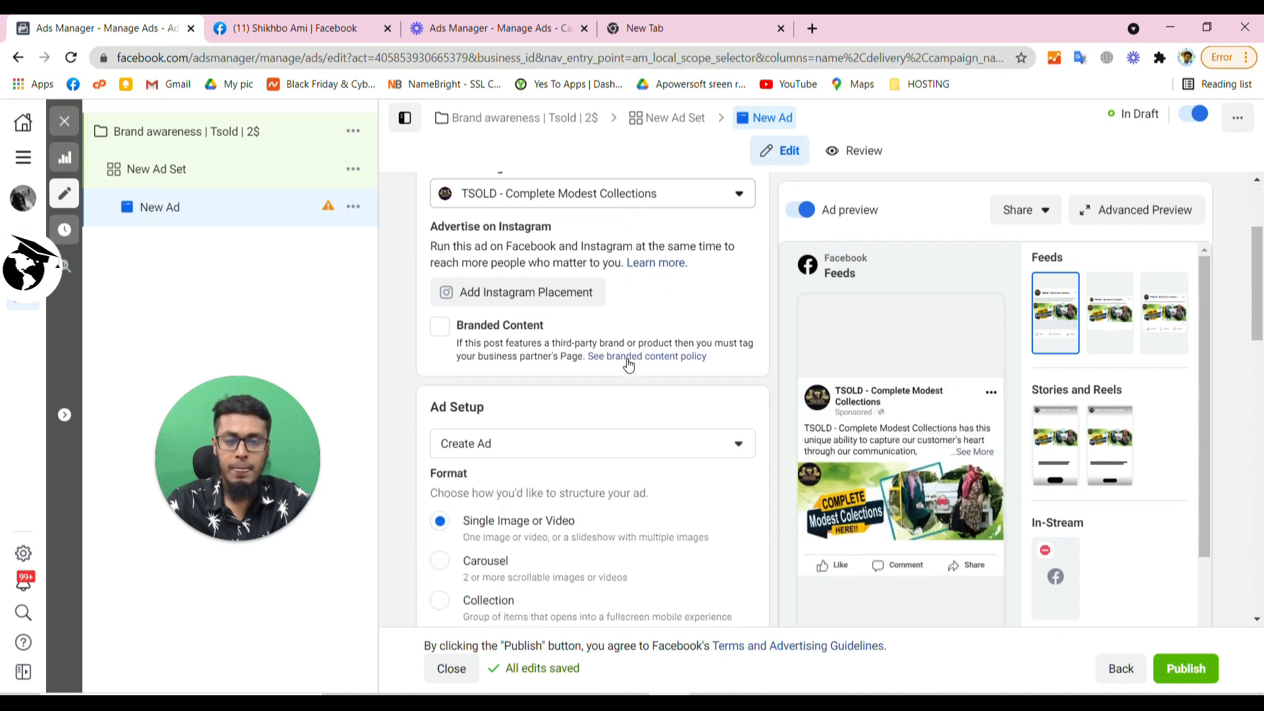
{"action": "scroll", "coordinate": [629, 364], "scroll_direction": "down", "scroll_amount": 1}
{"action": "left_click", "coordinate": [500, 369]}
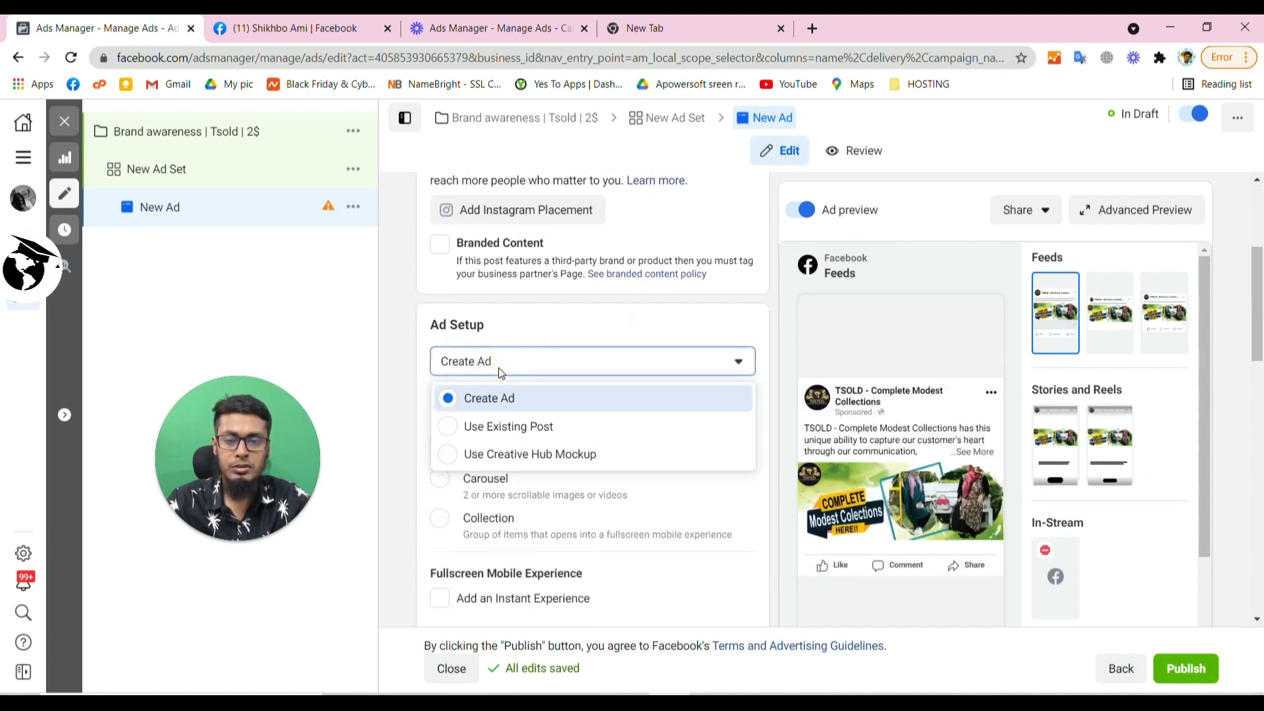
{"action": "left_click", "coordinate": [539, 427]}
{"action": "scroll", "coordinate": [505, 421], "scroll_direction": "down", "scroll_amount": 3}
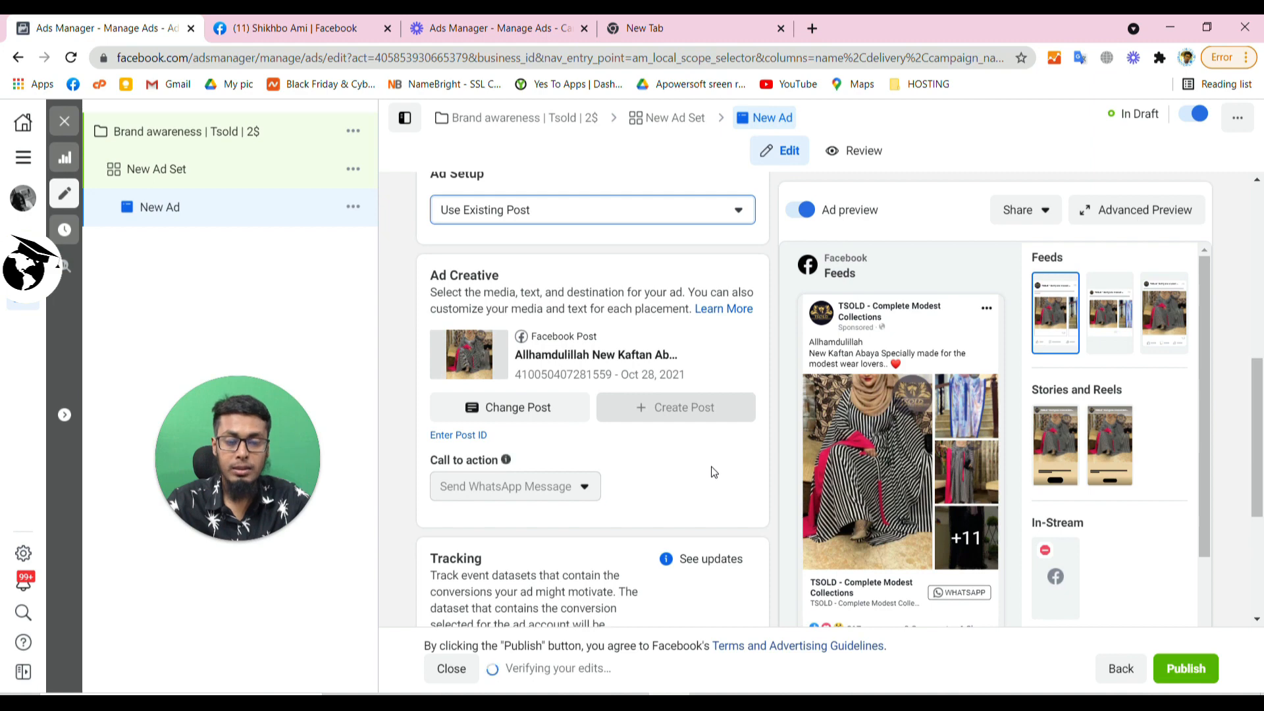
- Switch to the TSOLD Facebook page, open the Classic Shirt Abaya post in a new tab and copy the post ID from its address
{"action": "key", "text": "alt+Tab"}
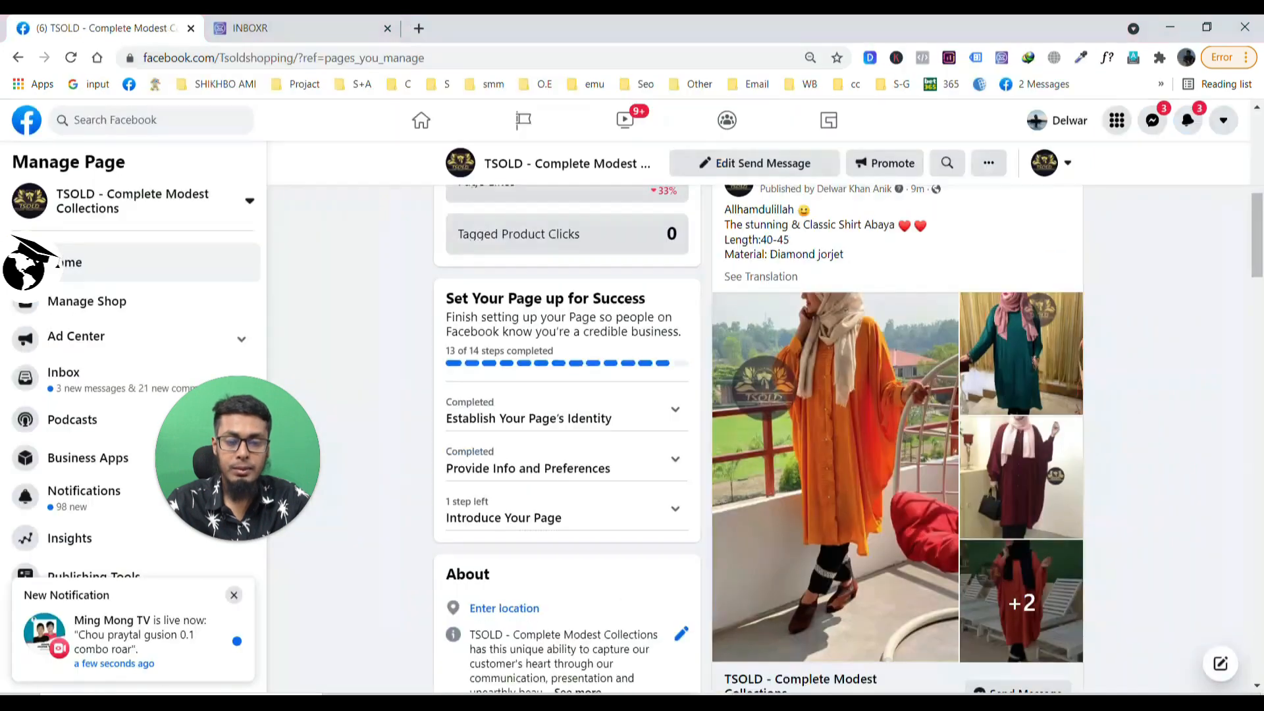
{"action": "scroll", "coordinate": [780, 447], "scroll_direction": "up", "scroll_amount": 4}
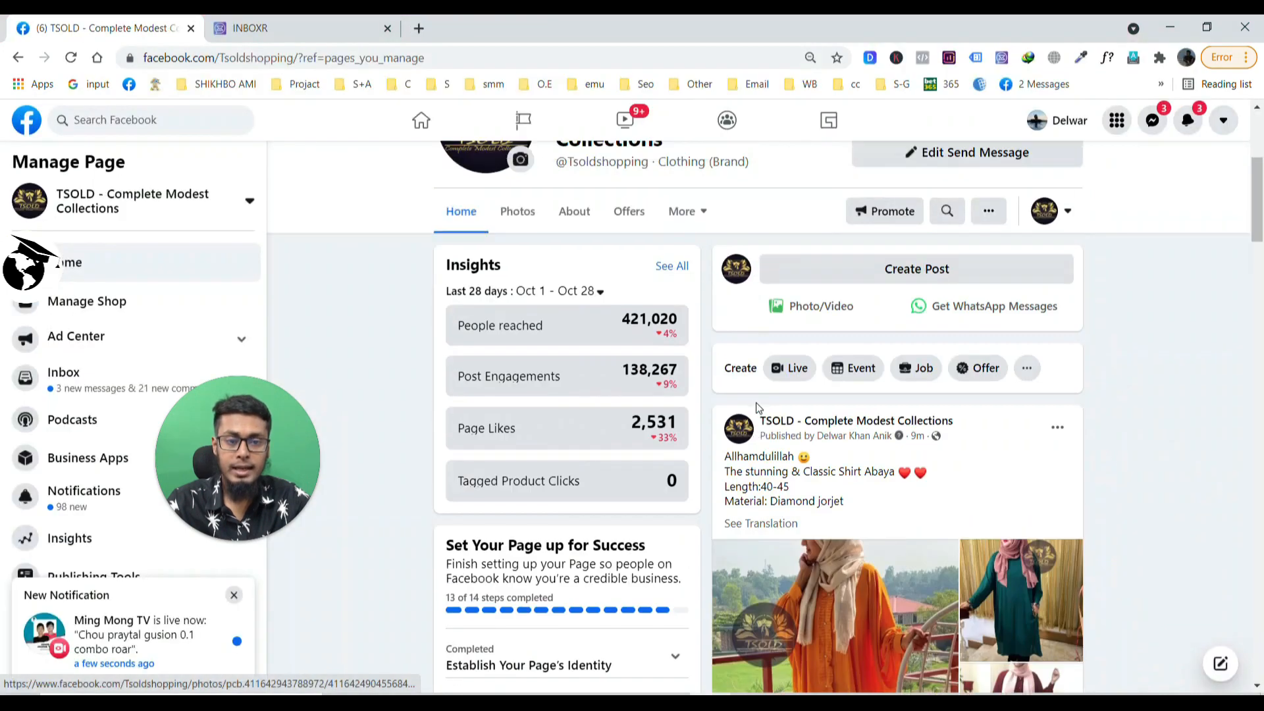
{"action": "middle_click", "coordinate": [916, 438]}
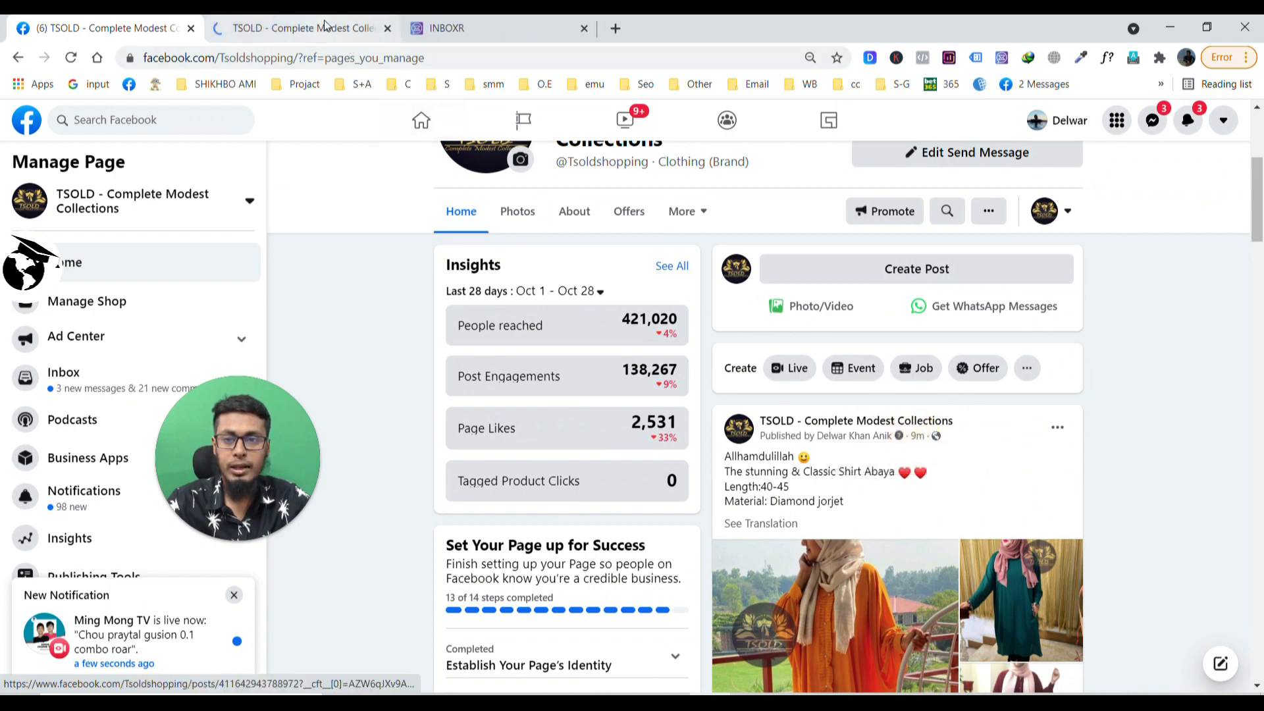
{"action": "key", "text": "ctrl+Tab"}
{"action": "left_click_drag", "start_coordinate": [395, 58], "coordinate": [487, 57]}
{"action": "key", "text": "ctrl+c"}
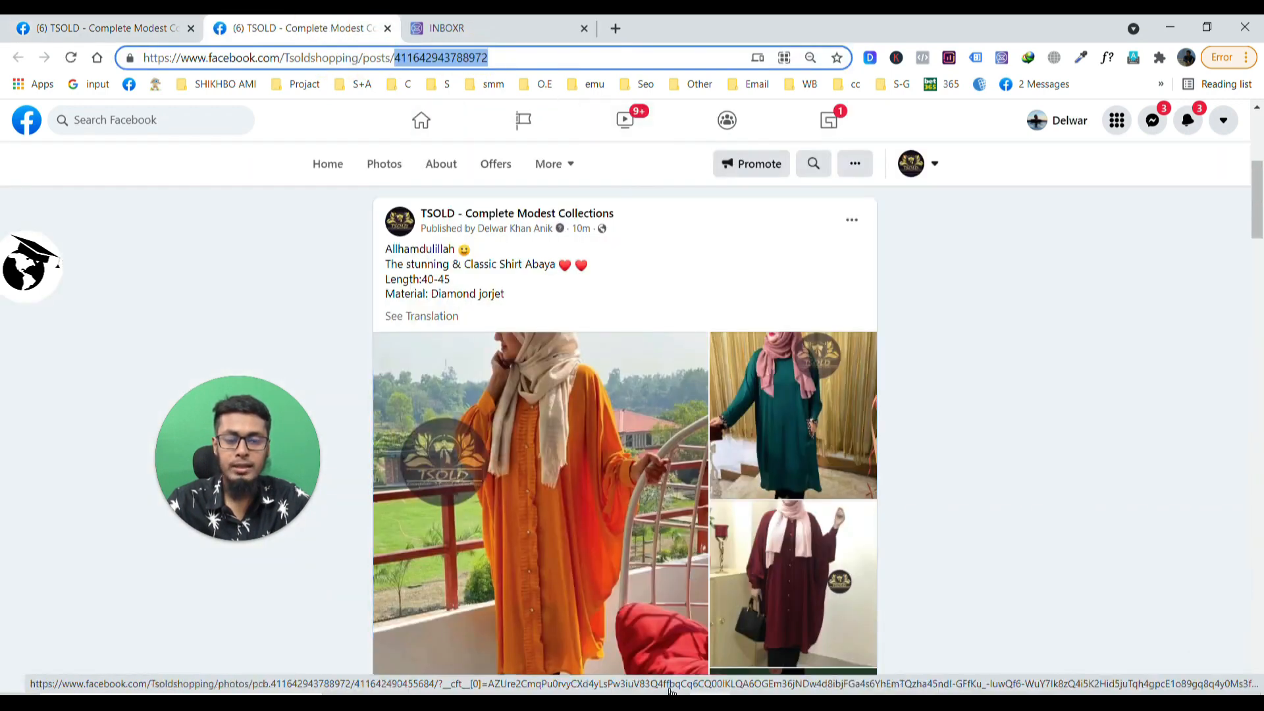
- Return to Ads Manager and submit the copied post ID so the ad uses the Classic Shirt Abaya post
{"action": "key", "text": "alt+Tab"}
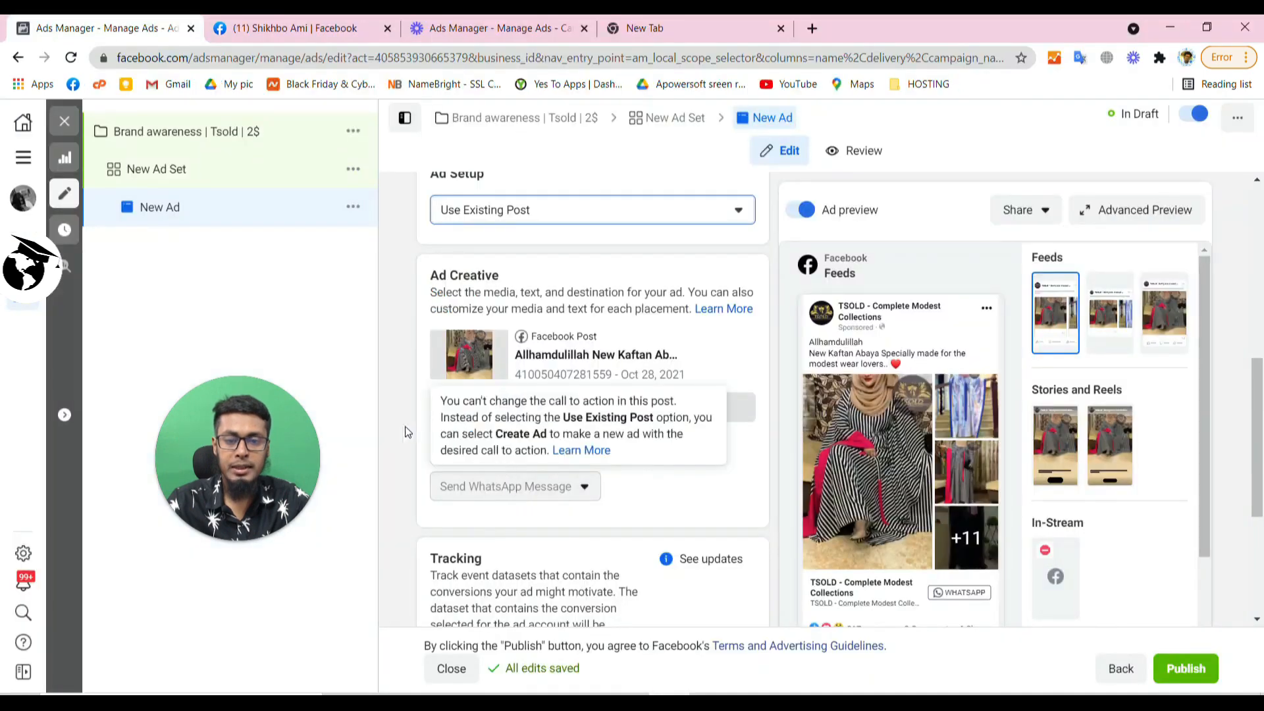
{"action": "left_click", "coordinate": [459, 435]}
{"action": "key", "text": "ctrl+v"}
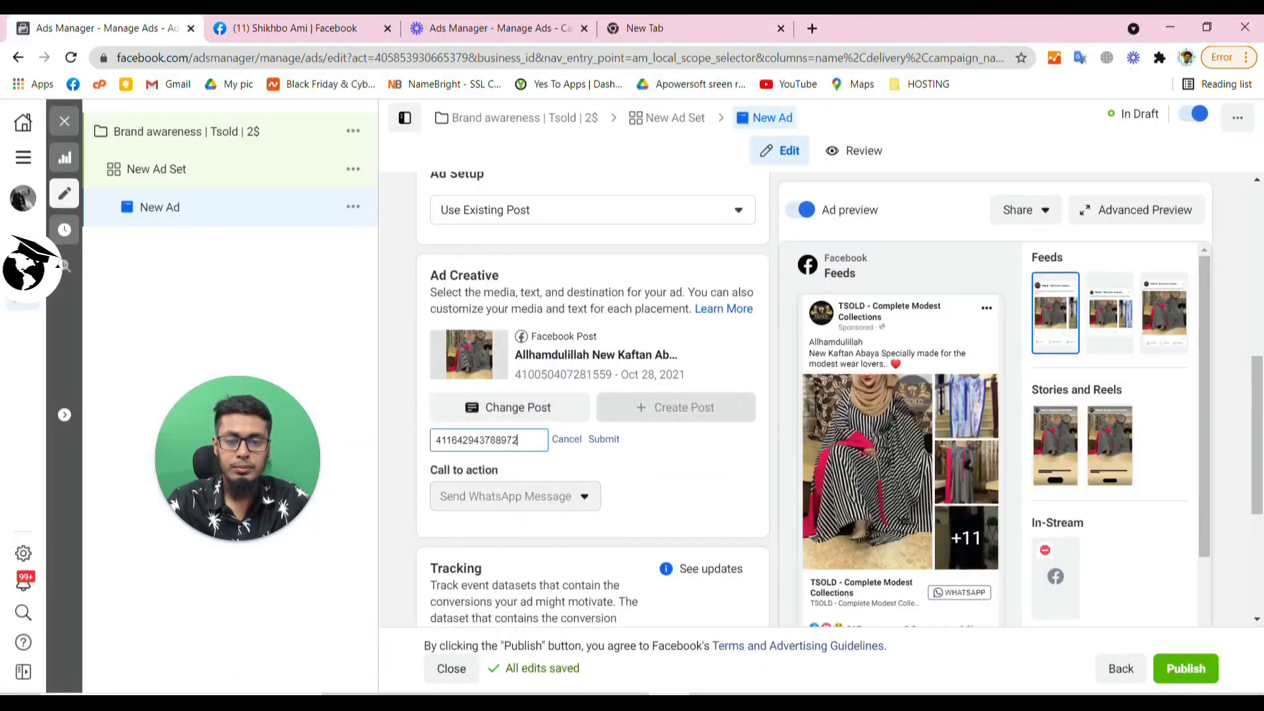
{"action": "left_click", "coordinate": [595, 442]}
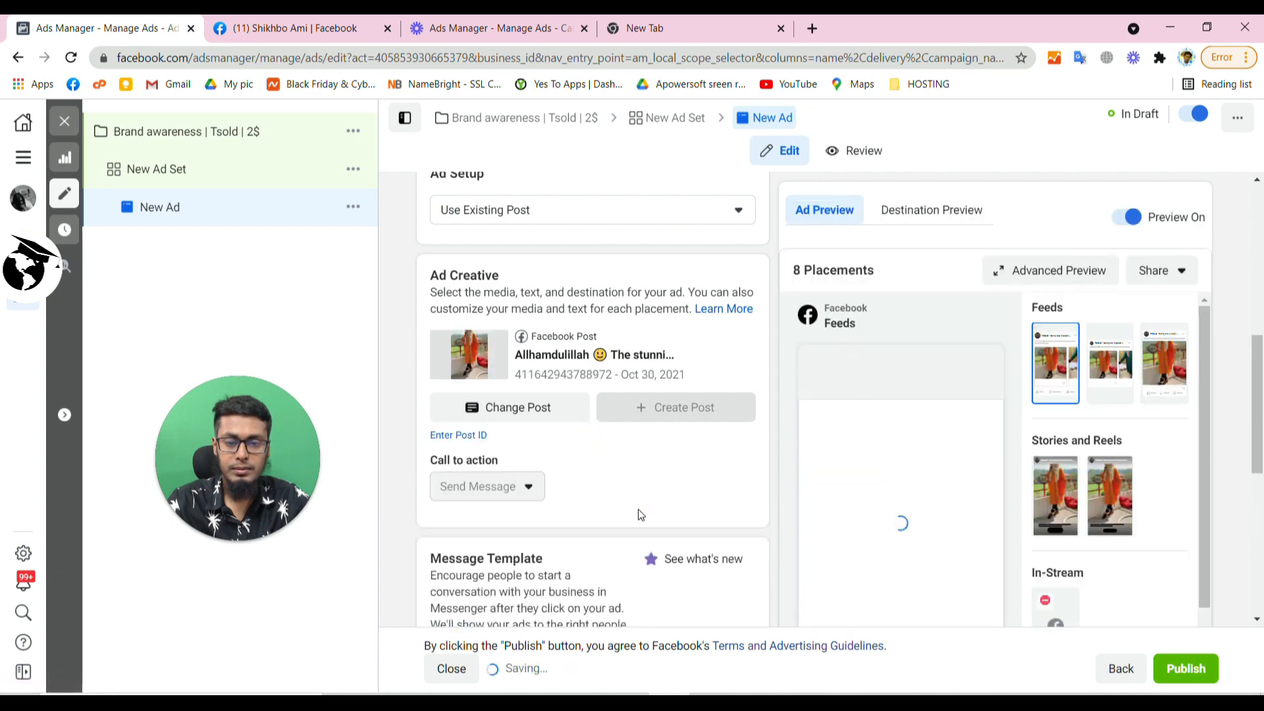
{"action": "scroll", "coordinate": [641, 508], "scroll_direction": "down", "scroll_amount": 5}
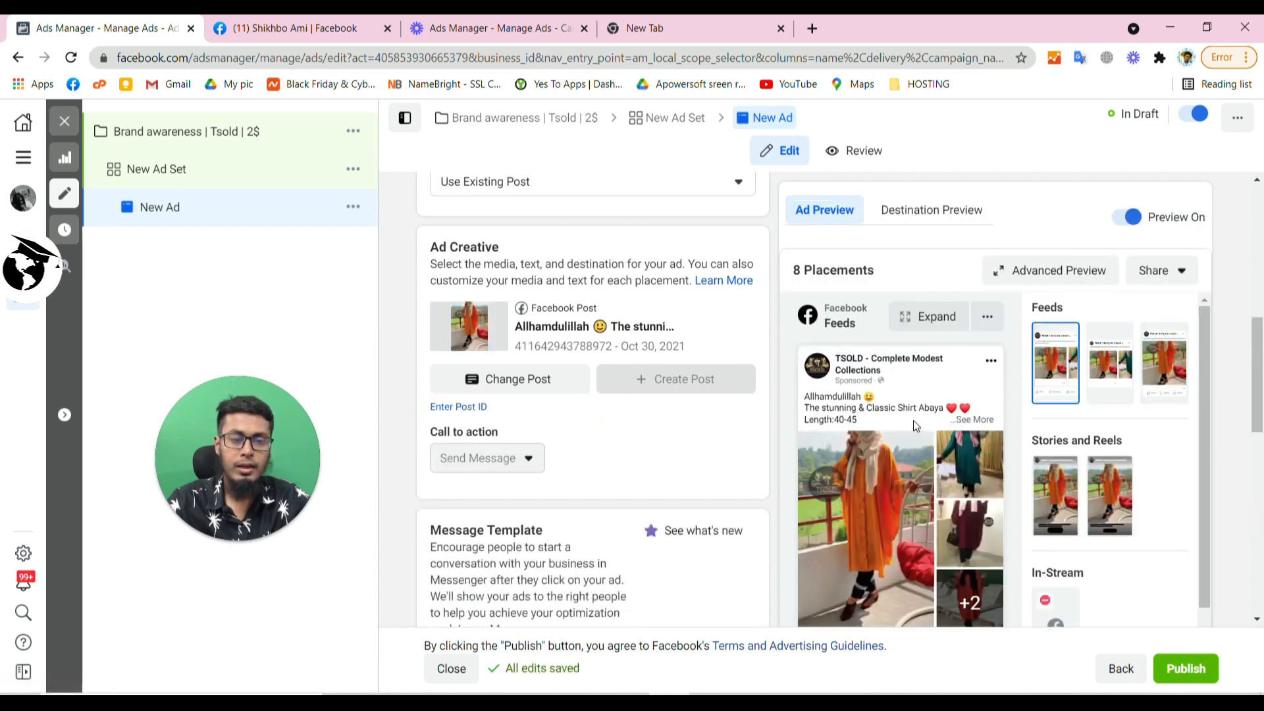
- Turn off Website Events tracking for the ad
{"action": "scroll", "coordinate": [509, 361], "scroll_direction": "up", "scroll_amount": 4}
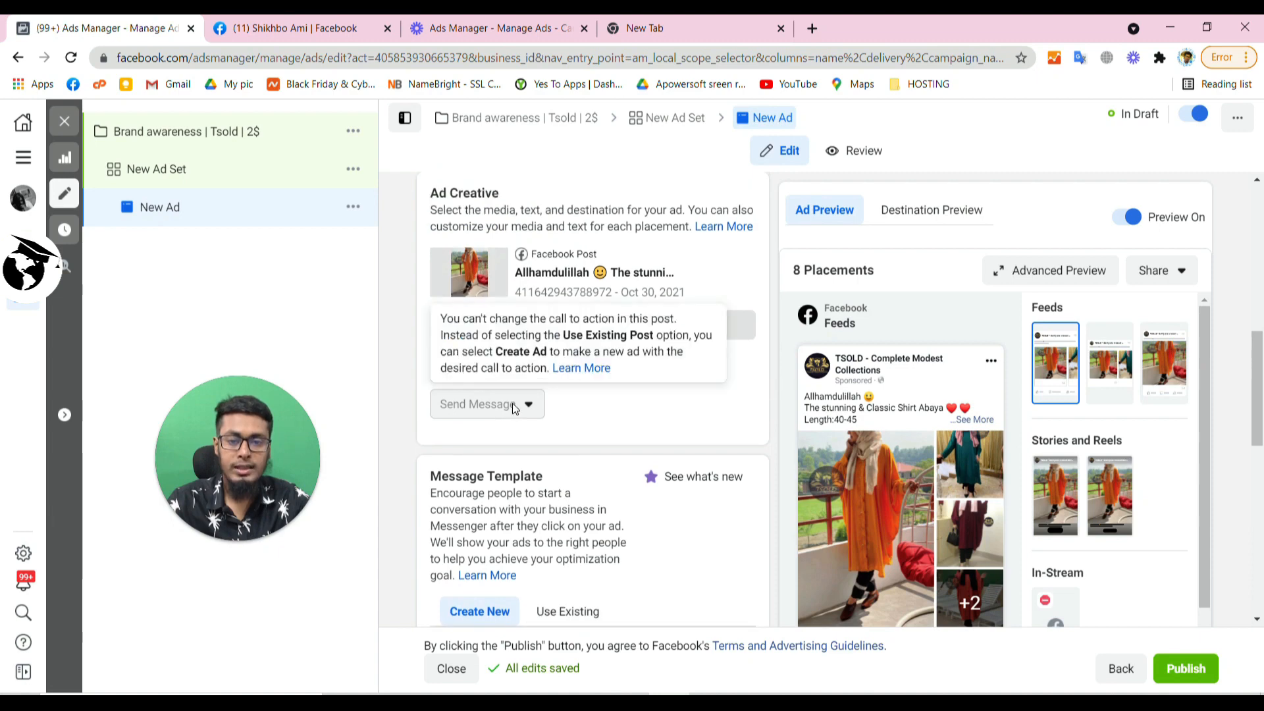
{"action": "scroll", "coordinate": [1206, 380], "scroll_direction": "down", "scroll_amount": 3}
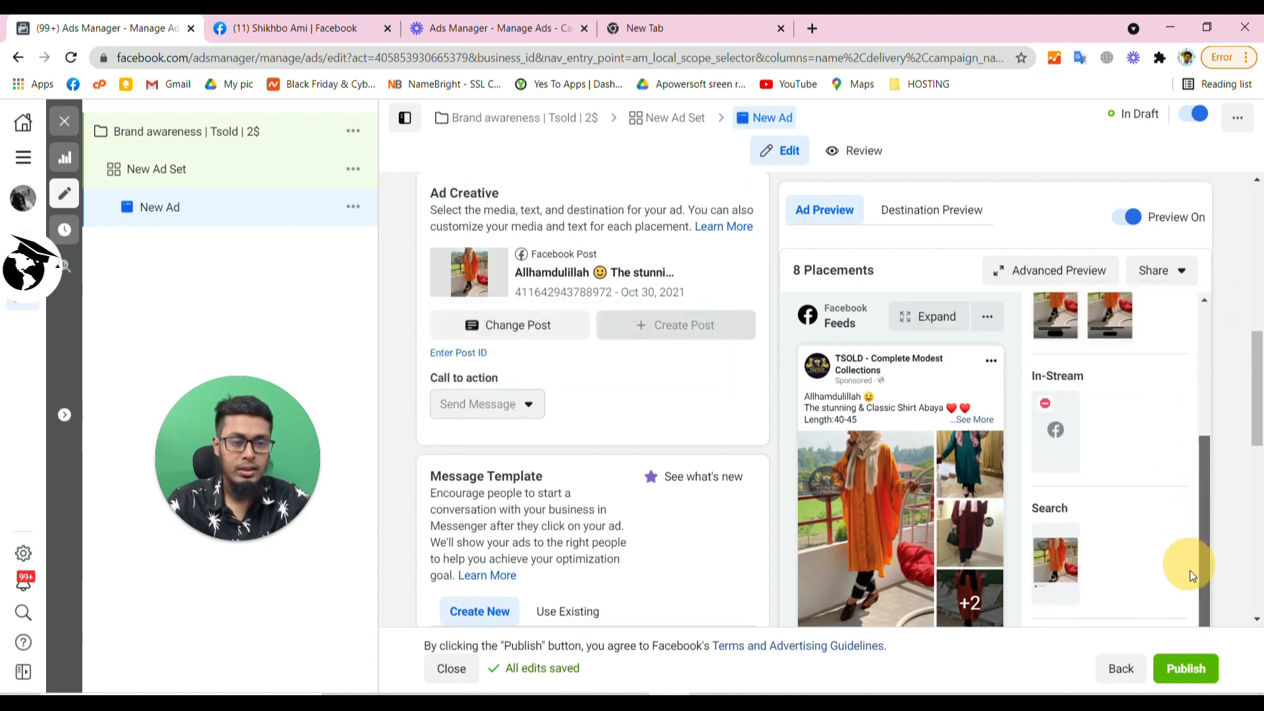
{"action": "left_click_drag", "start_coordinate": [1262, 398], "coordinate": [1259, 590]}
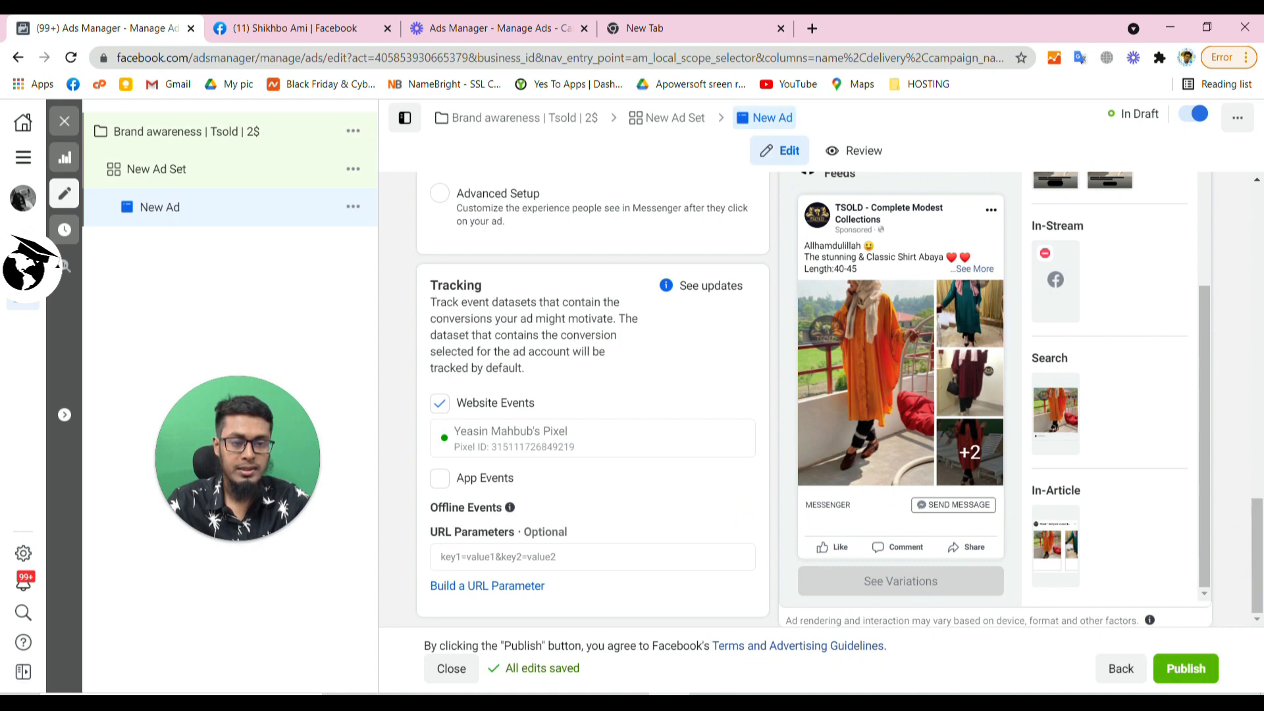
{"action": "scroll", "coordinate": [405, 400], "scroll_direction": "up", "scroll_amount": 5}
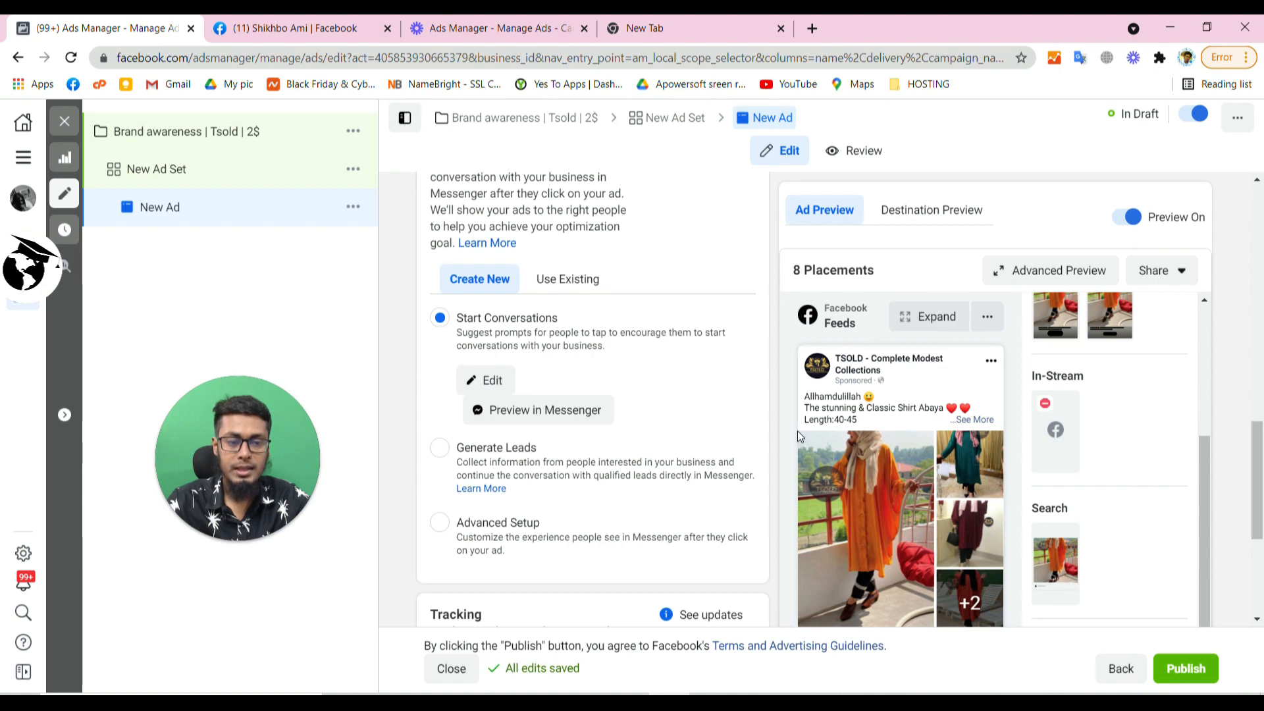
{"action": "scroll", "coordinate": [797, 431], "scroll_direction": "down", "scroll_amount": 4}
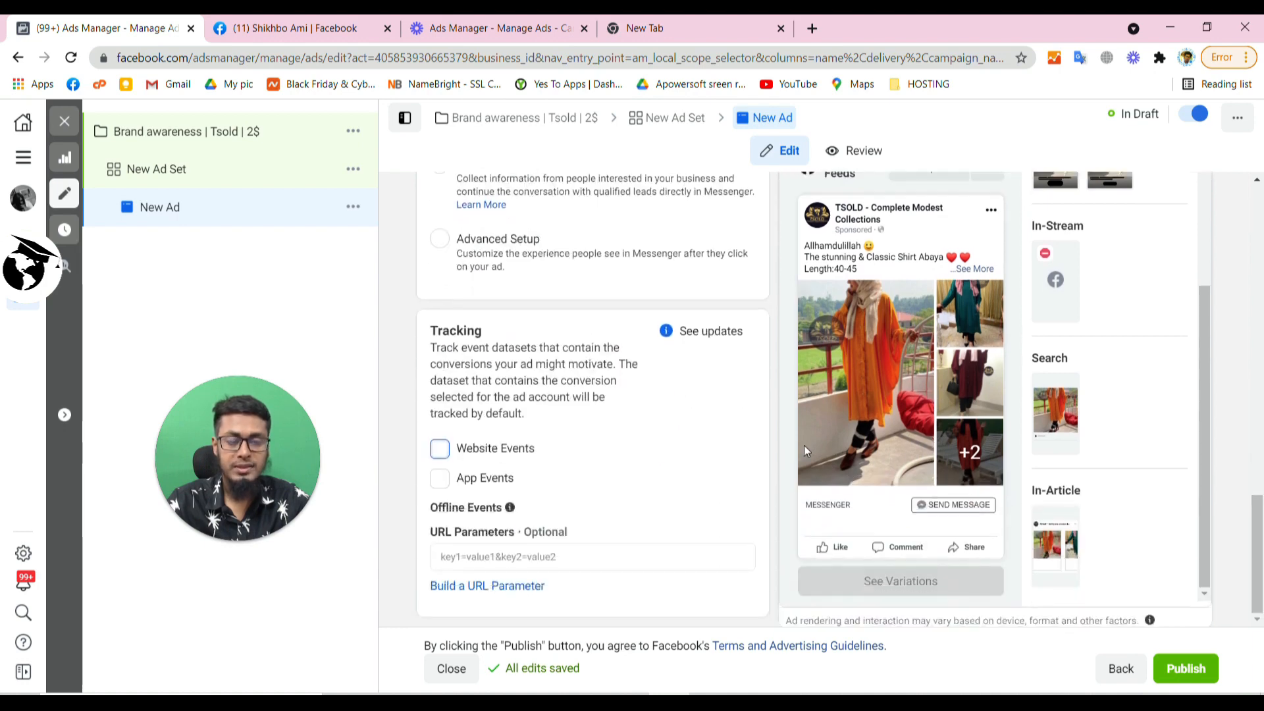
- Open the Start Conversations message template for editing
{"action": "scroll", "coordinate": [705, 437], "scroll_direction": "up", "scroll_amount": 8}
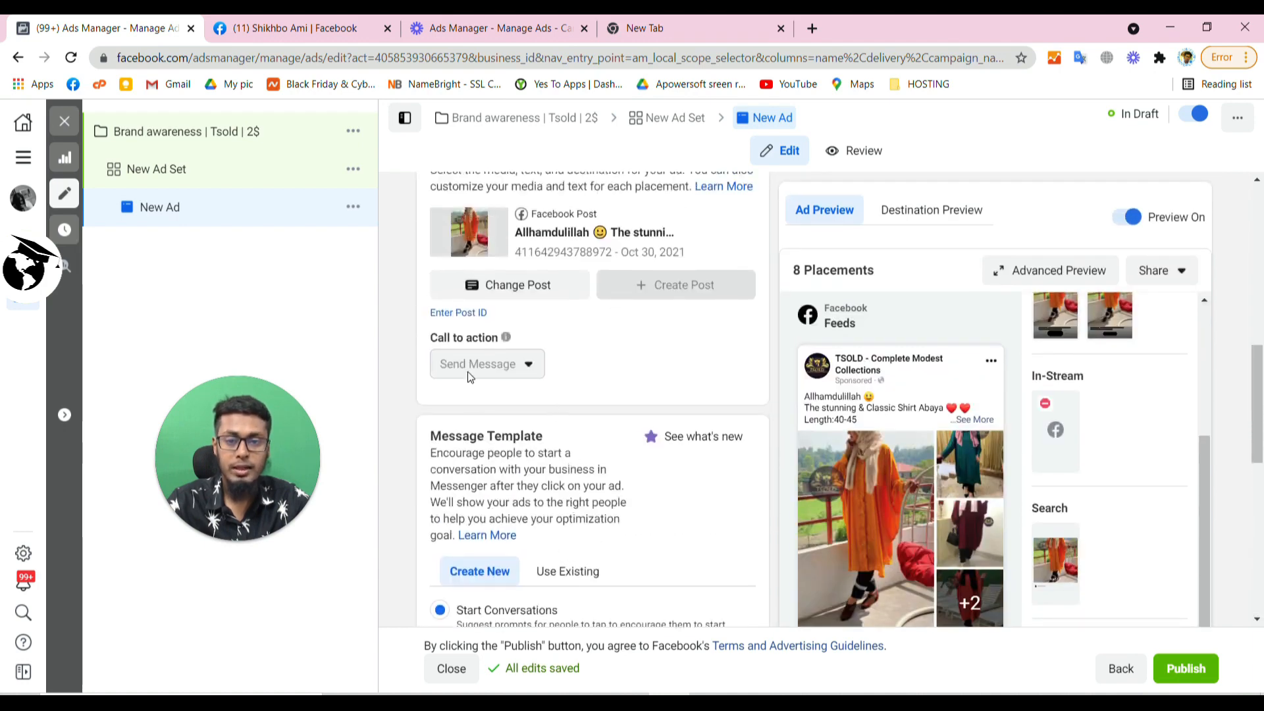
{"action": "scroll", "coordinate": [474, 390], "scroll_direction": "down", "scroll_amount": 4}
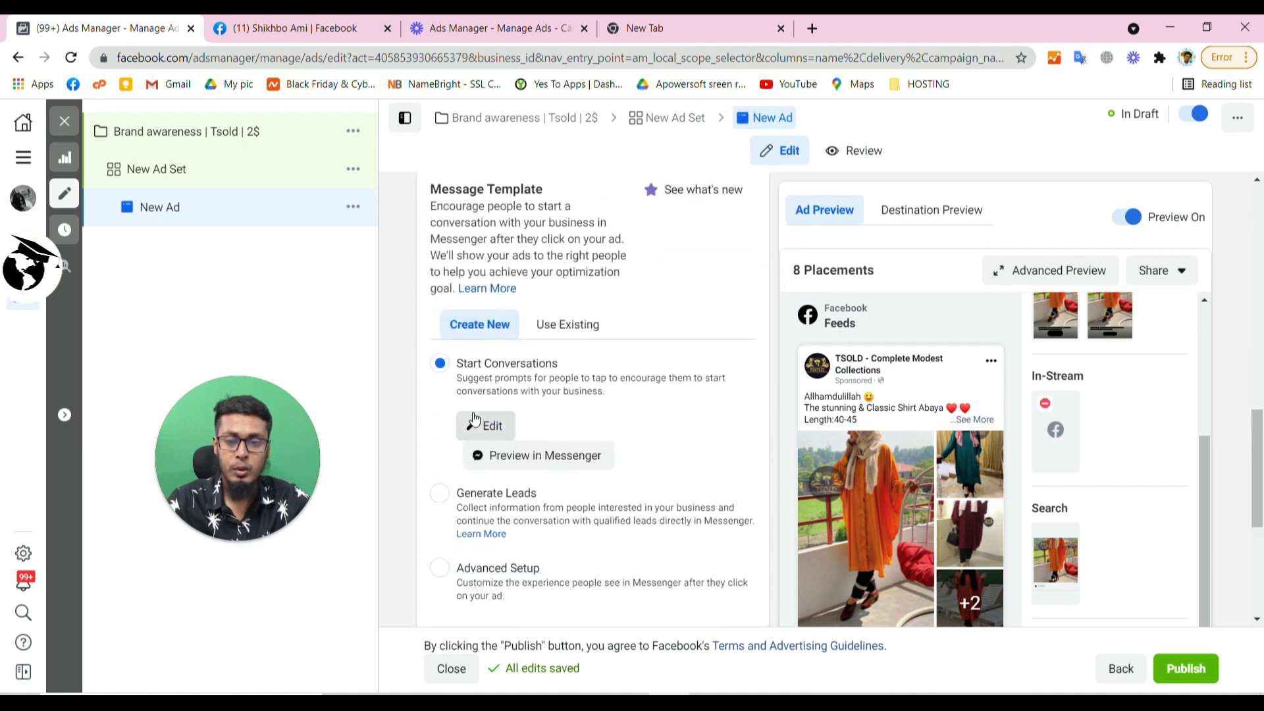
{"action": "left_click", "coordinate": [475, 421]}
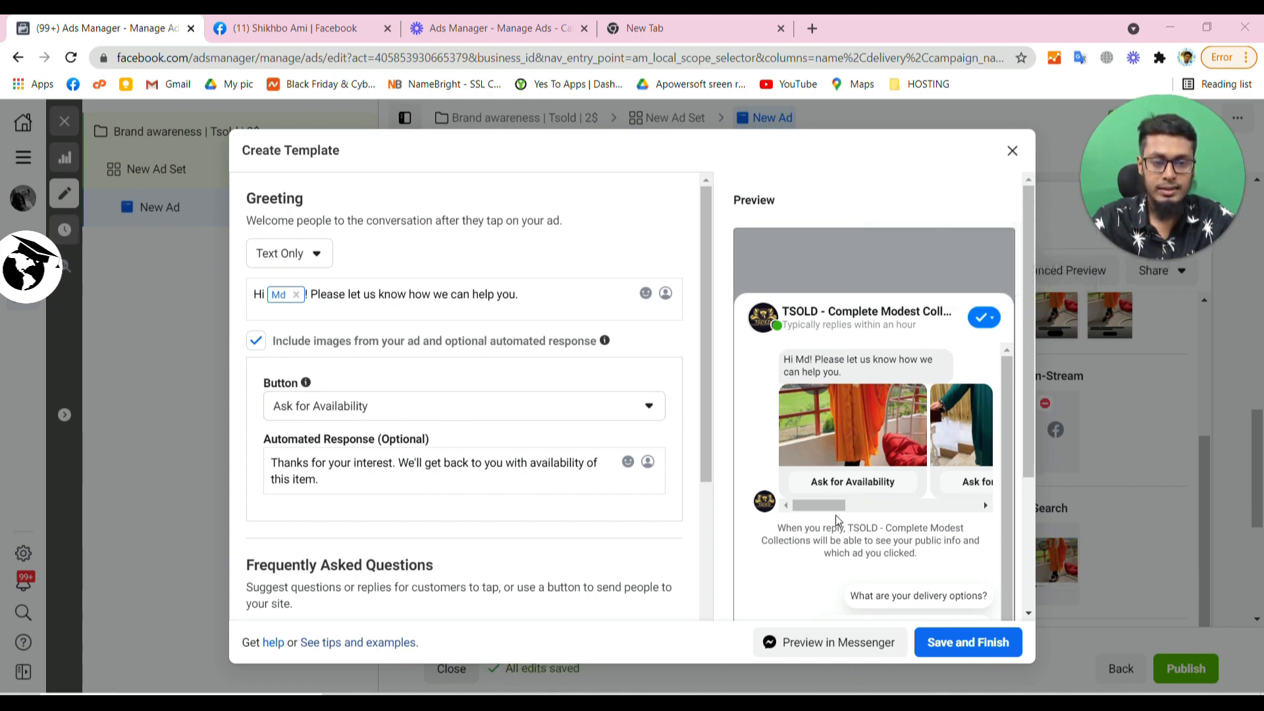
- Set the button under the greeting's ad images to Ask for Price
{"action": "left_click_drag", "start_coordinate": [836, 512], "coordinate": [790, 508]}
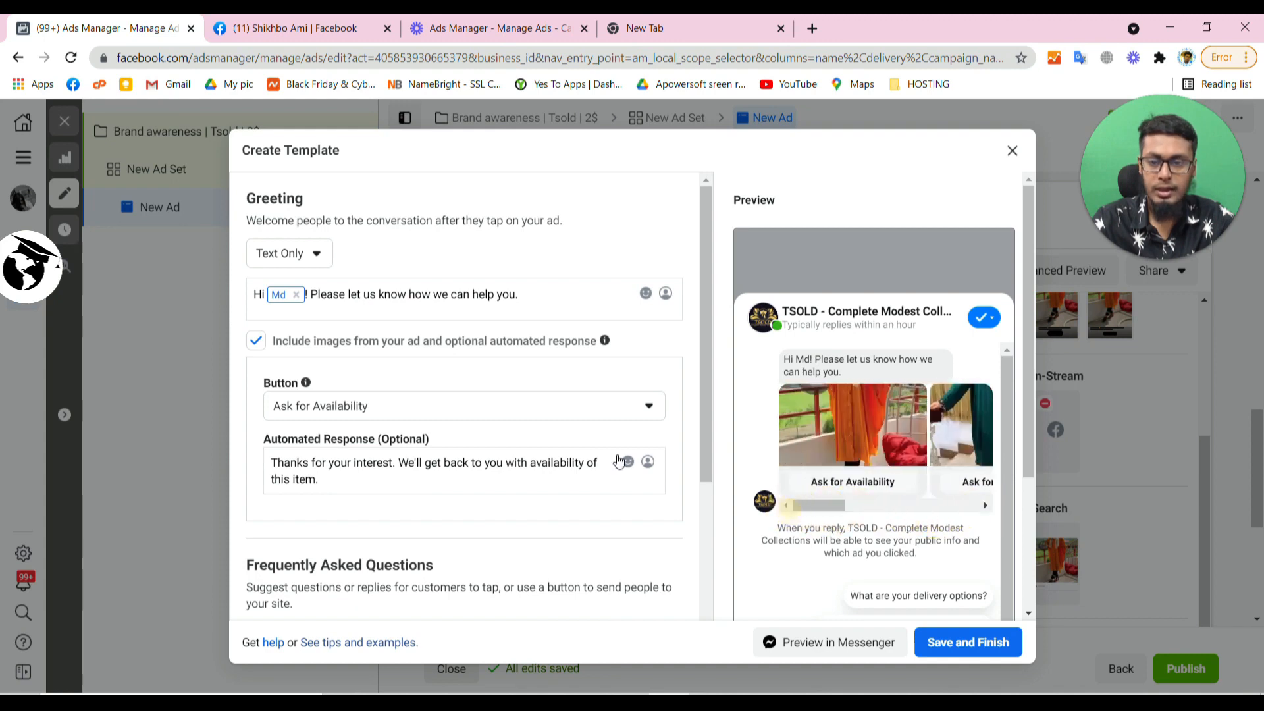
{"action": "scroll", "coordinate": [382, 413], "scroll_direction": "down", "scroll_amount": 1}
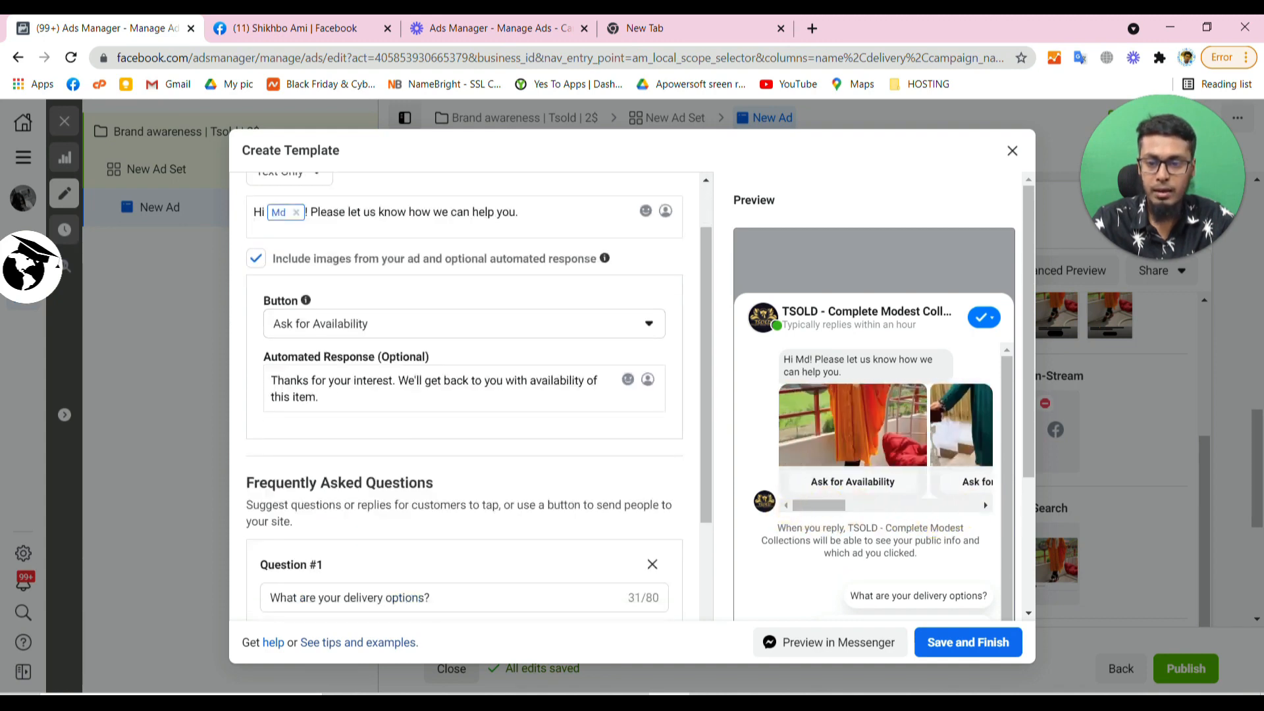
{"action": "scroll", "coordinate": [389, 391], "scroll_direction": "down", "scroll_amount": 2}
{"action": "scroll", "coordinate": [856, 475], "scroll_direction": "down", "scroll_amount": 5}
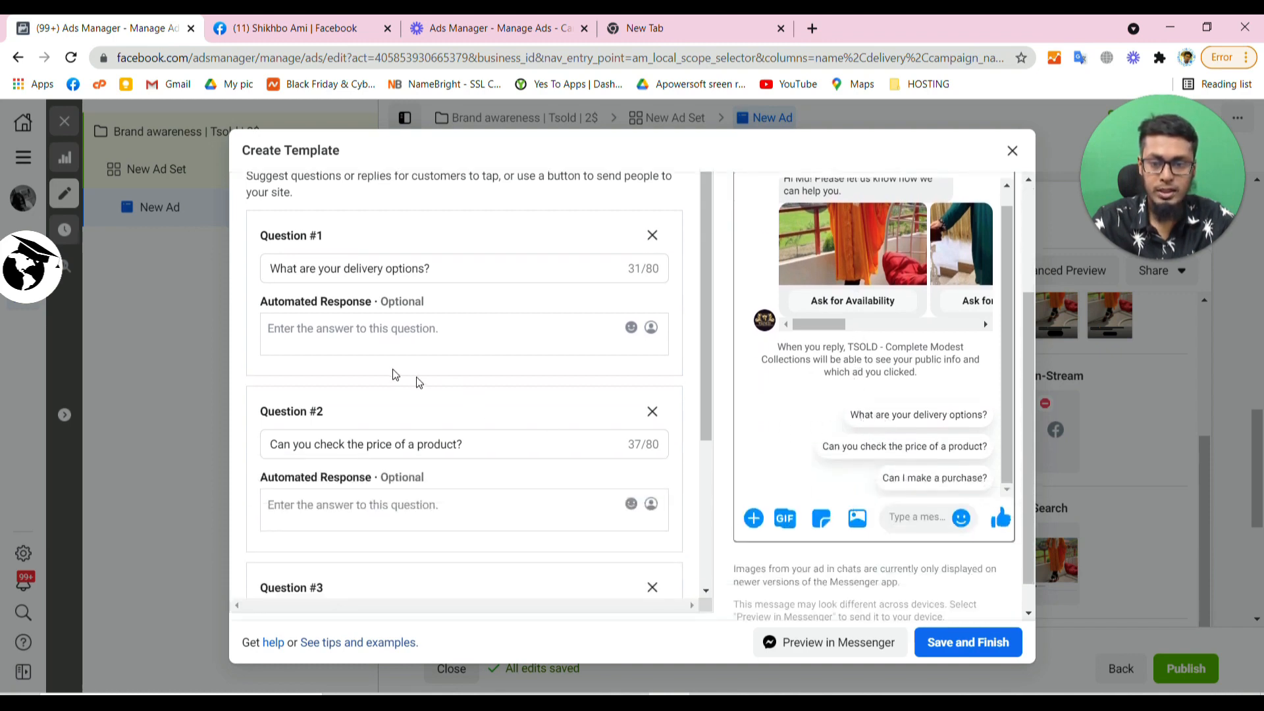
{"action": "scroll", "coordinate": [454, 405], "scroll_direction": "up", "scroll_amount": 2}
{"action": "scroll", "coordinate": [465, 395], "scroll_direction": "up", "scroll_amount": 2}
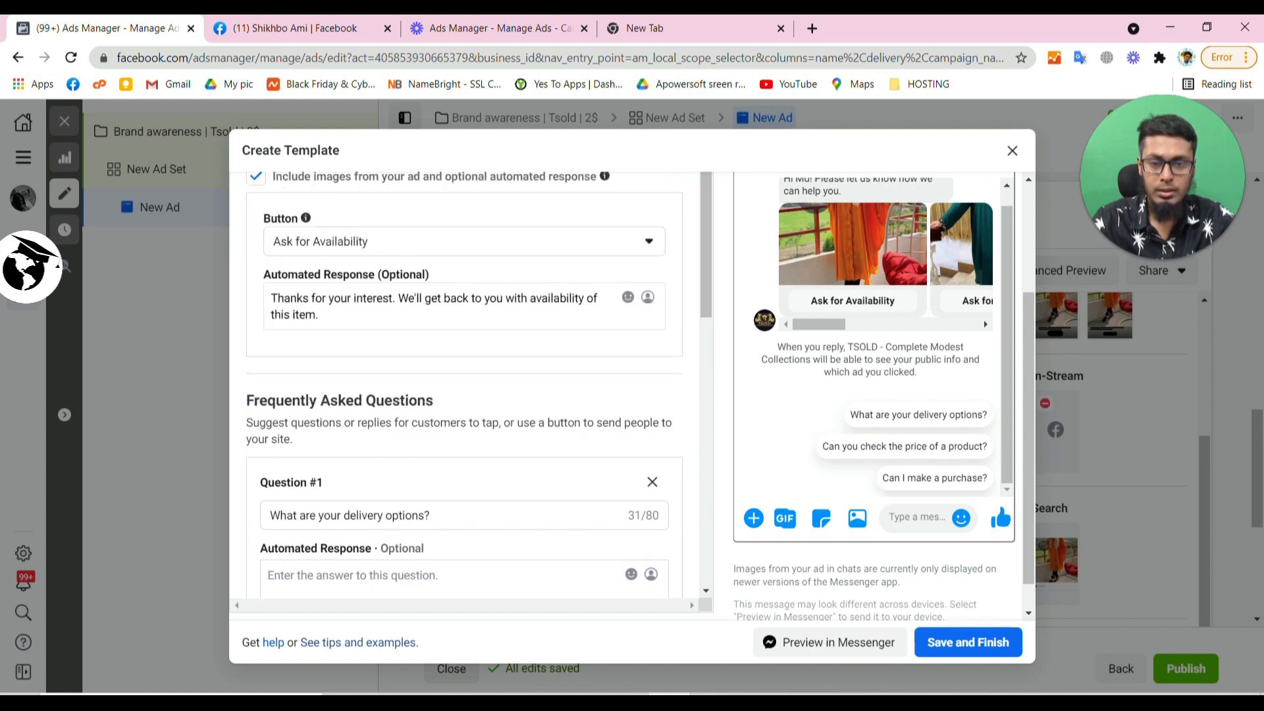
{"action": "left_click", "coordinate": [469, 255]}
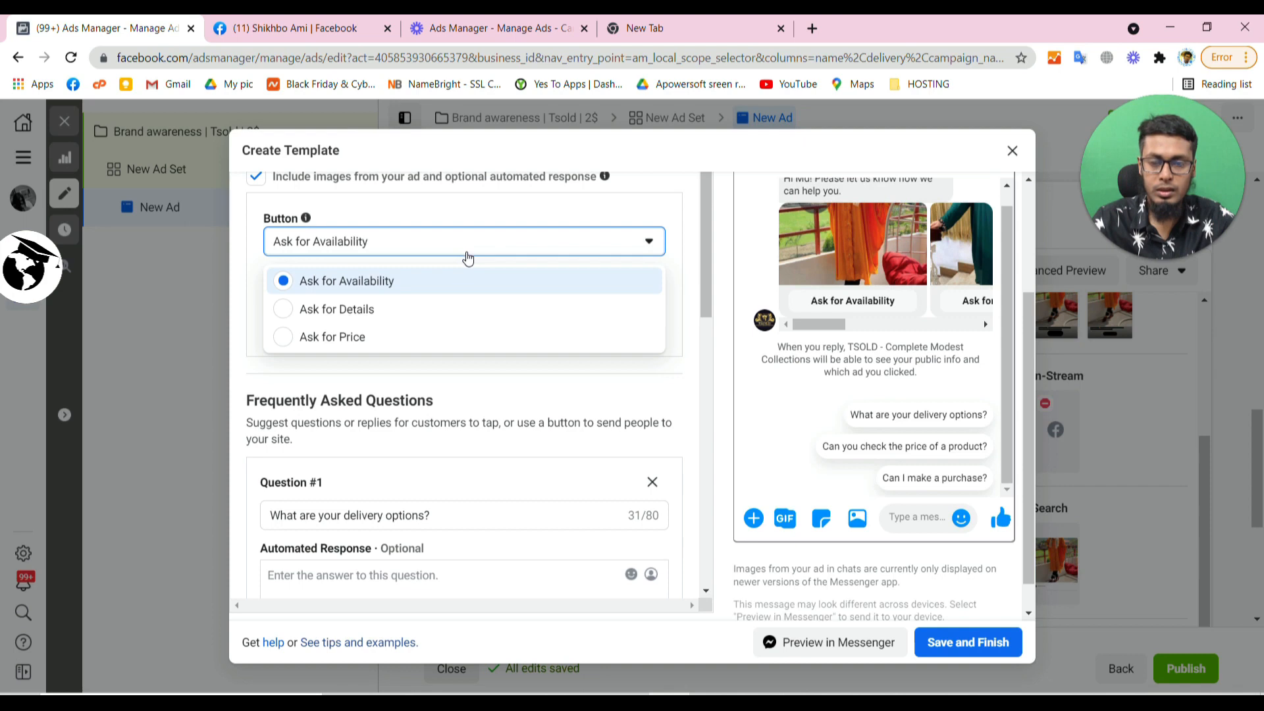
{"action": "left_click", "coordinate": [386, 338]}
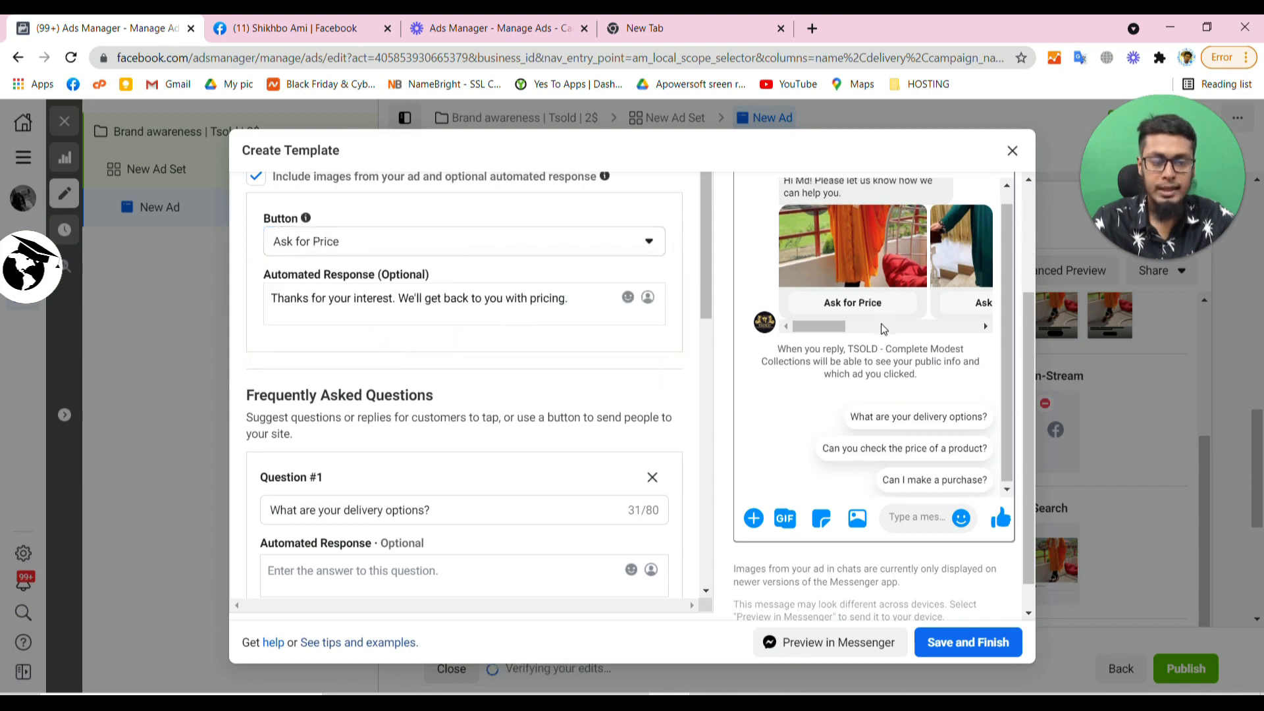
- Clear the automated response text for the Ask for Price button
{"action": "mouse_move", "coordinate": [820, 341]}
{"action": "left_mouse_down"}
{"action": "mouse_move", "coordinate": [942, 341]}
{"action": "mouse_move", "coordinate": [803, 341]}
{"action": "left_mouse_up"}
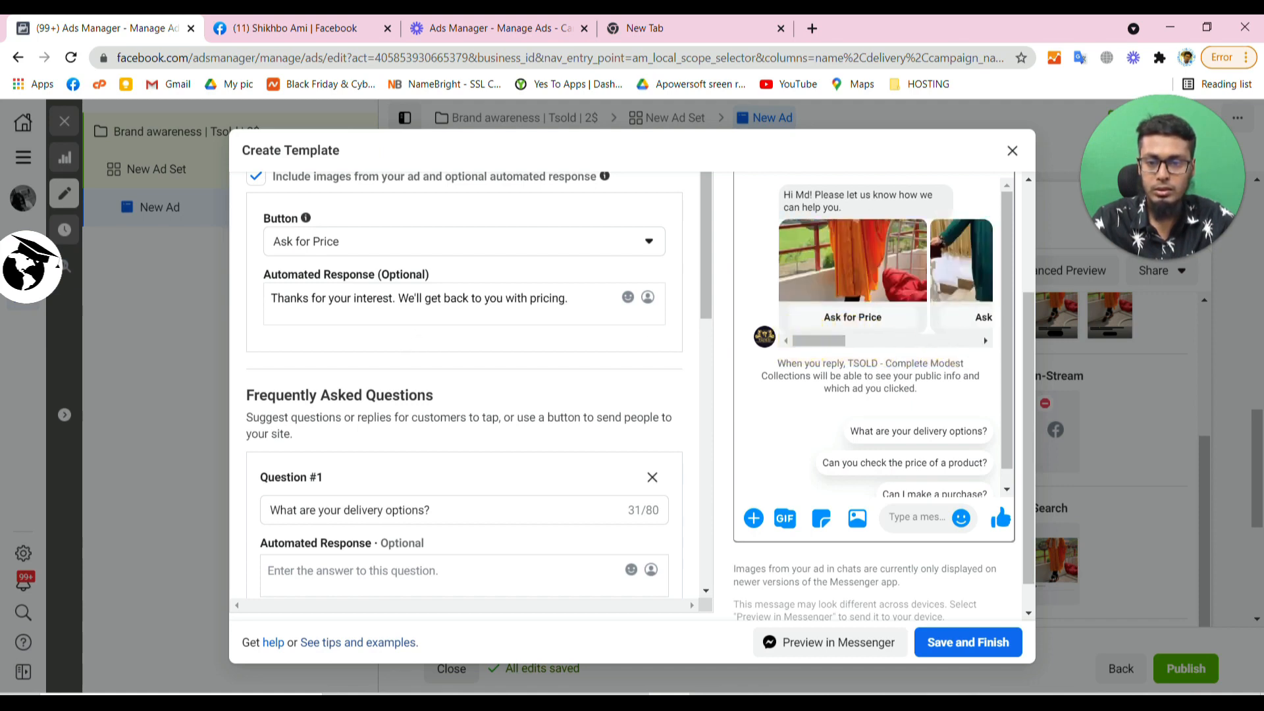
{"action": "left_click", "coordinate": [271, 297]}
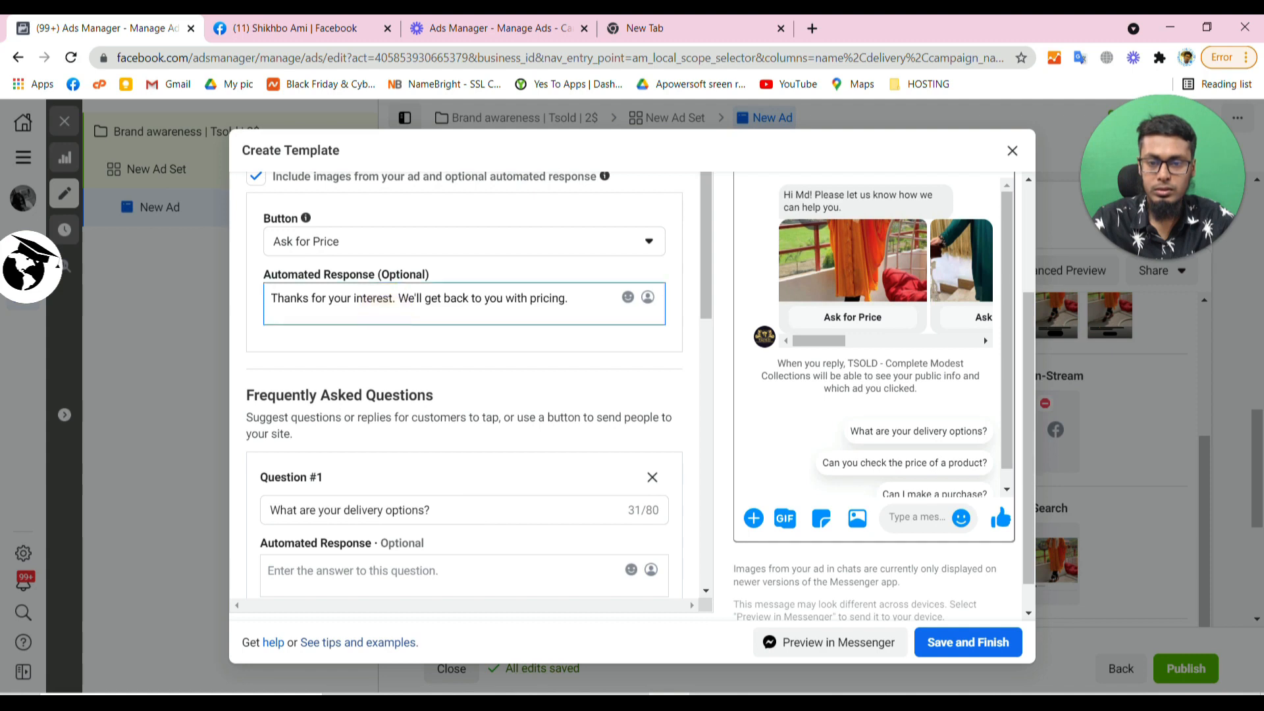
{"action": "mouse_move", "coordinate": [829, 341]}
{"action": "left_mouse_down"}
{"action": "mouse_move", "coordinate": [952, 344]}
{"action": "mouse_move", "coordinate": [816, 340]}
{"action": "left_mouse_up"}
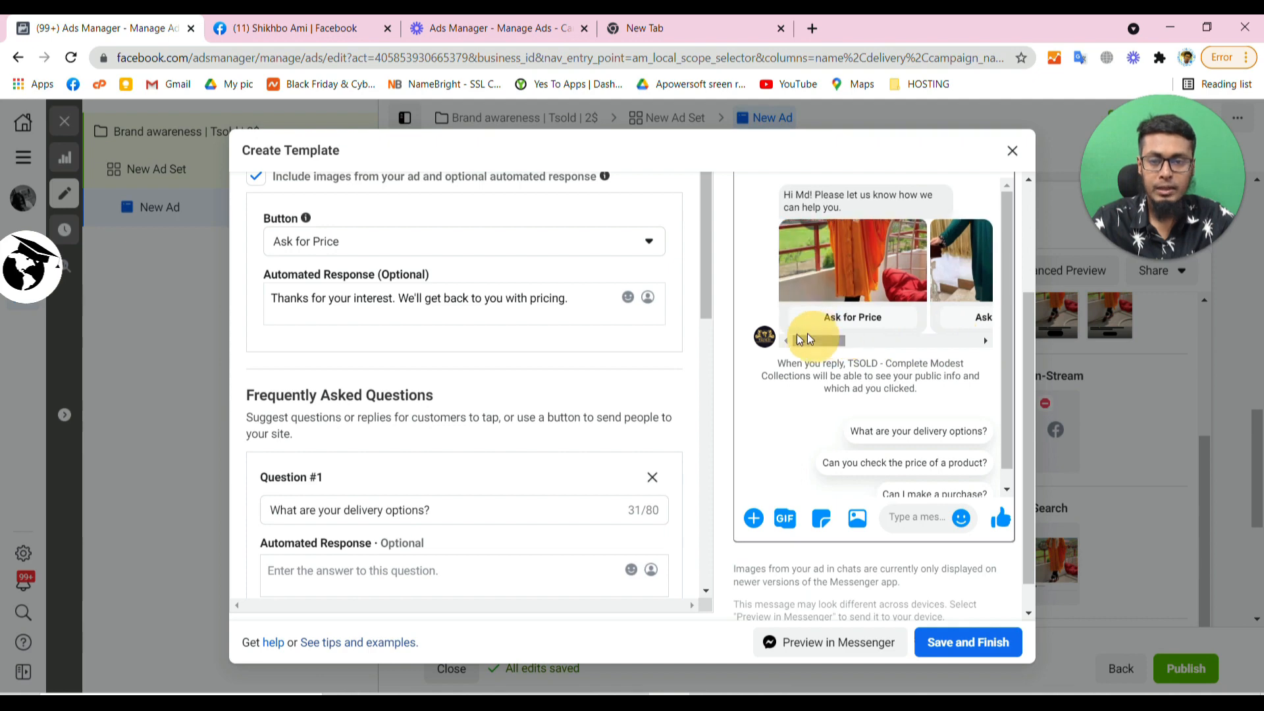
{"action": "left_click", "coordinate": [452, 304]}
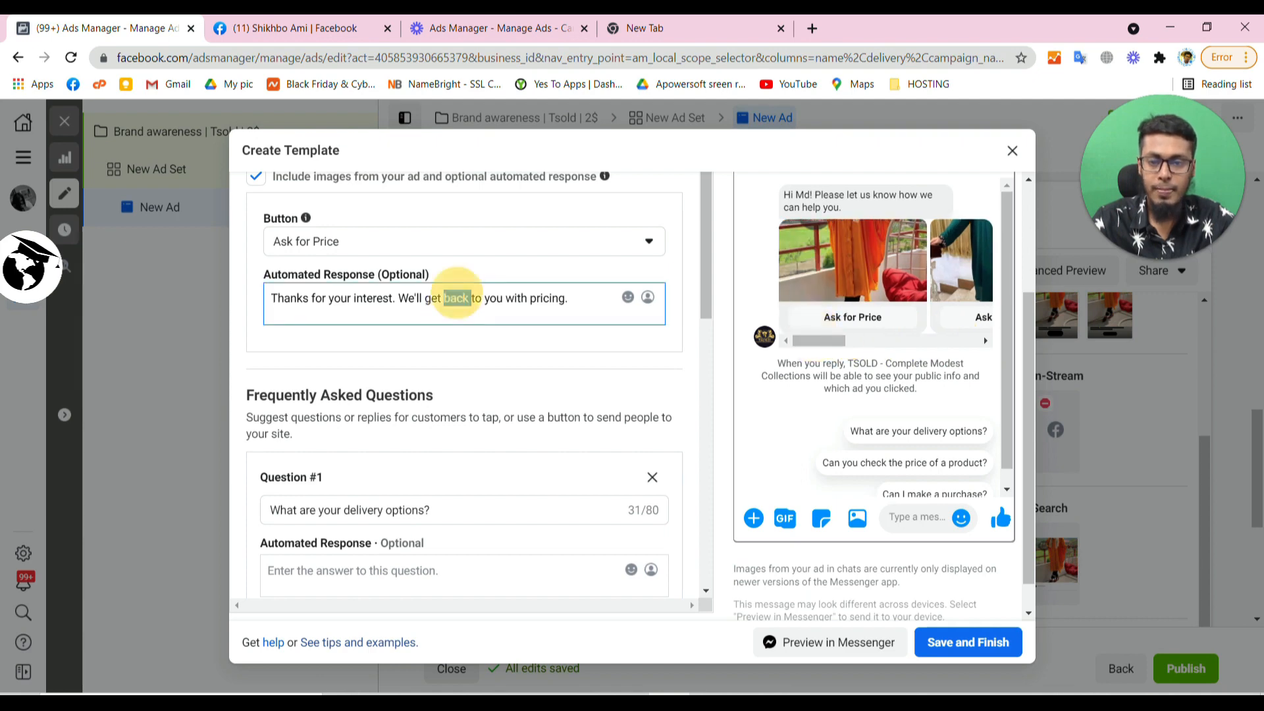
{"action": "triple_click", "coordinate": [452, 304]}
{"action": "key", "text": "BackSpace"}
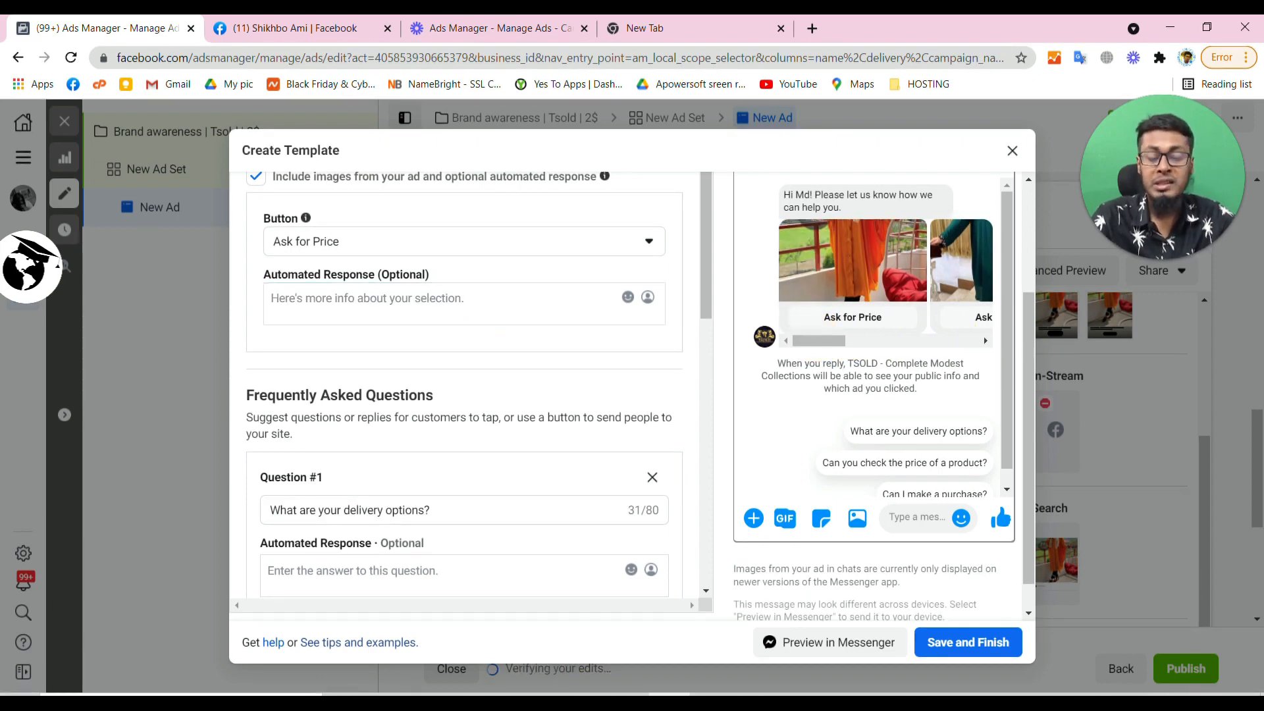
- Examine the suggested questions and their optional automated responses under Frequently Asked Questions
{"action": "scroll", "coordinate": [474, 395], "scroll_direction": "down", "scroll_amount": 3}
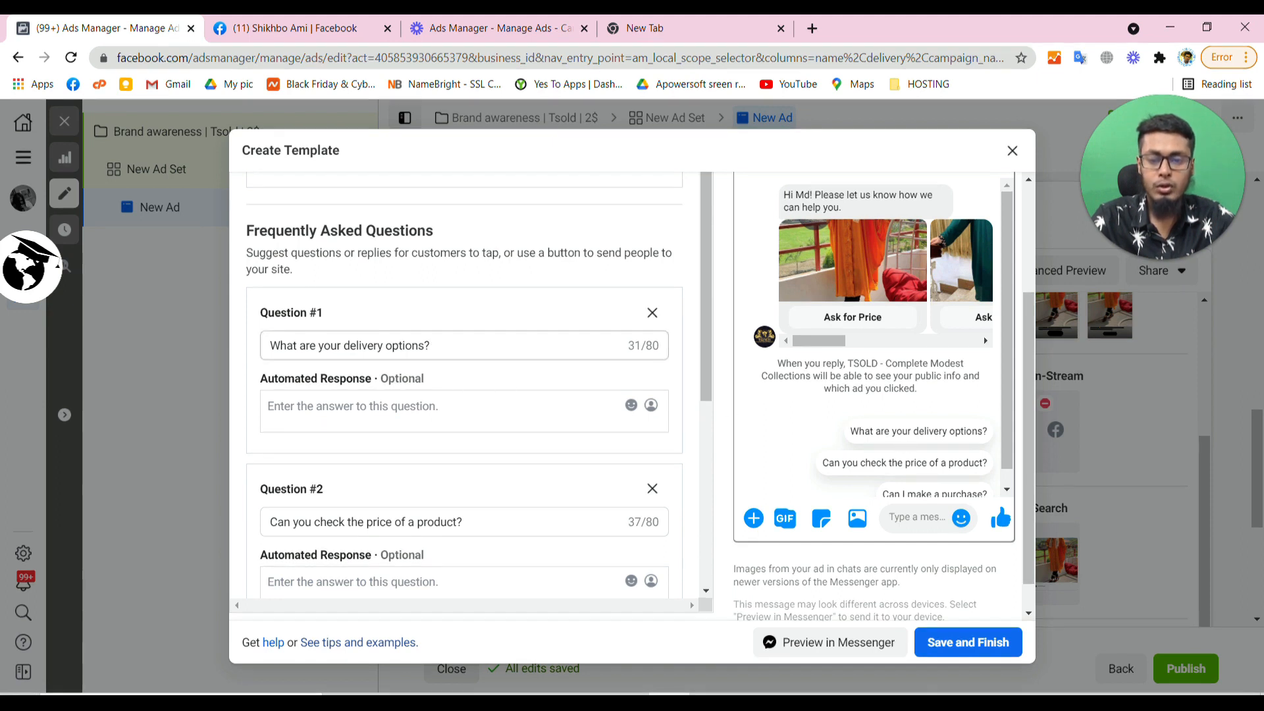
{"action": "scroll", "coordinate": [359, 484], "scroll_direction": "down", "scroll_amount": 2}
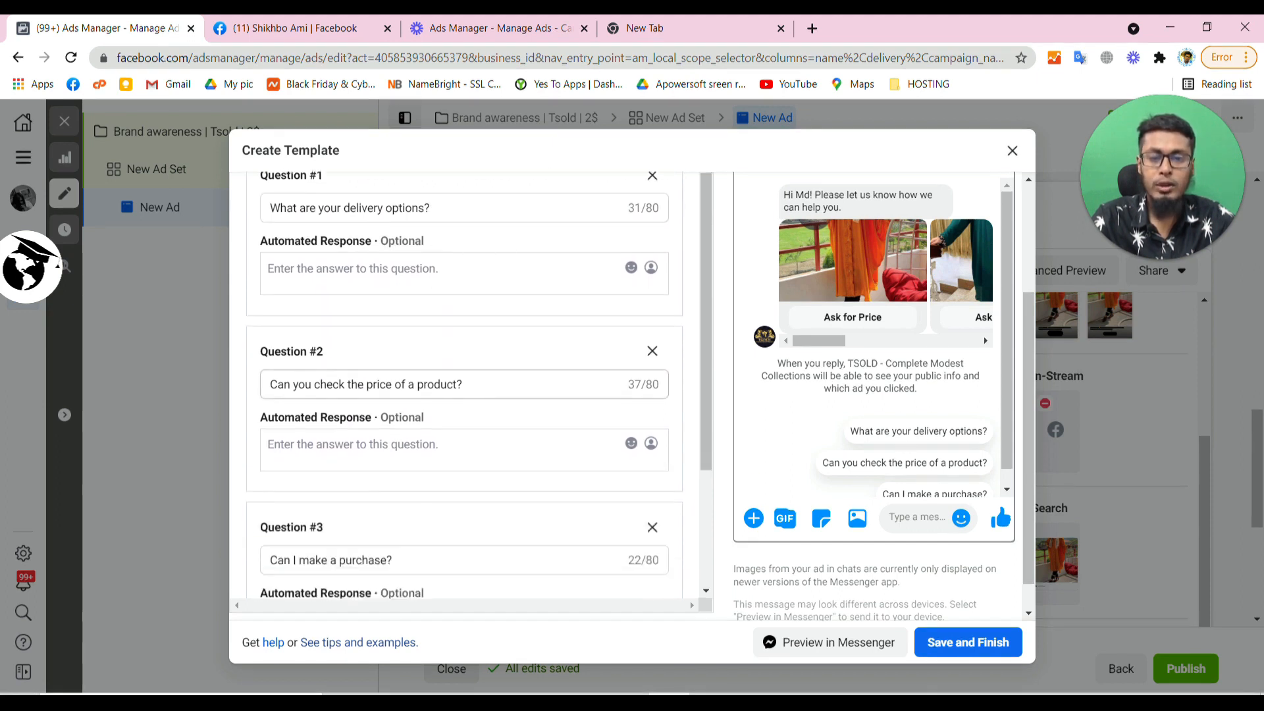
{"action": "scroll", "coordinate": [386, 448], "scroll_direction": "down", "scroll_amount": 3}
{"action": "scroll", "coordinate": [385, 448], "scroll_direction": "up", "scroll_amount": 6}
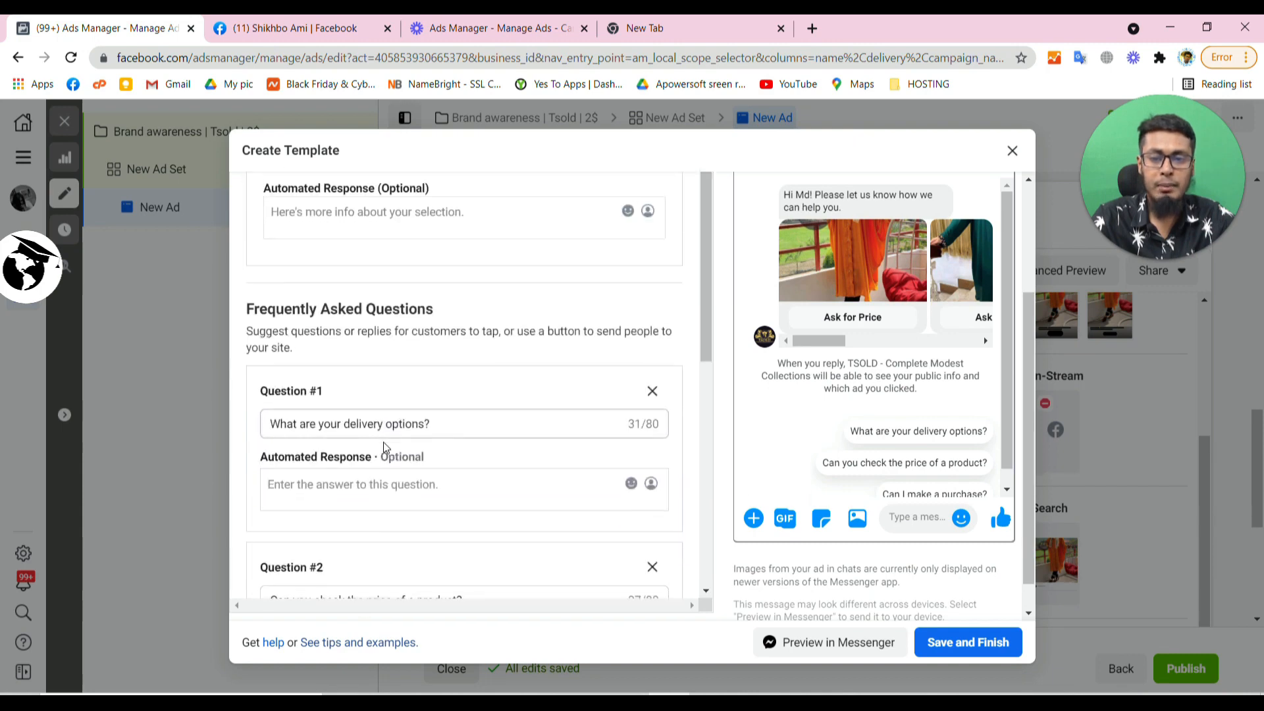
{"action": "scroll", "coordinate": [386, 448], "scroll_direction": "down", "scroll_amount": 3}
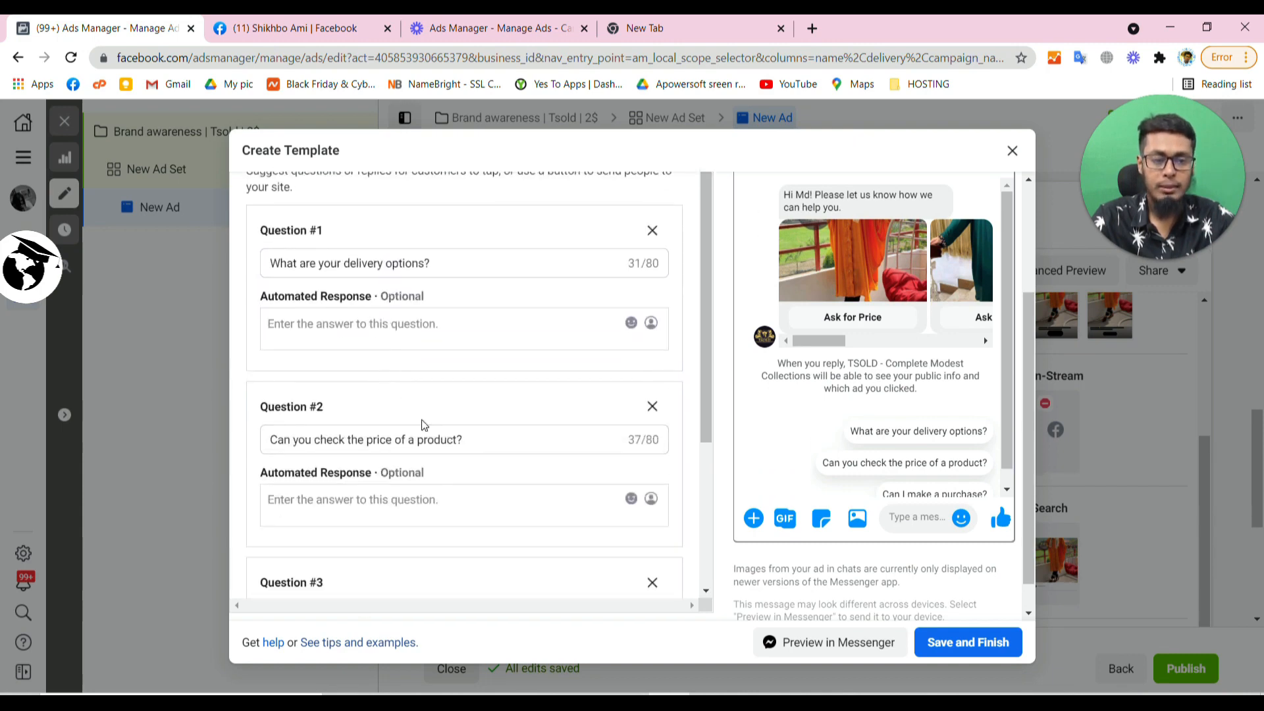
{"action": "scroll", "coordinate": [424, 425], "scroll_direction": "up", "scroll_amount": 2}
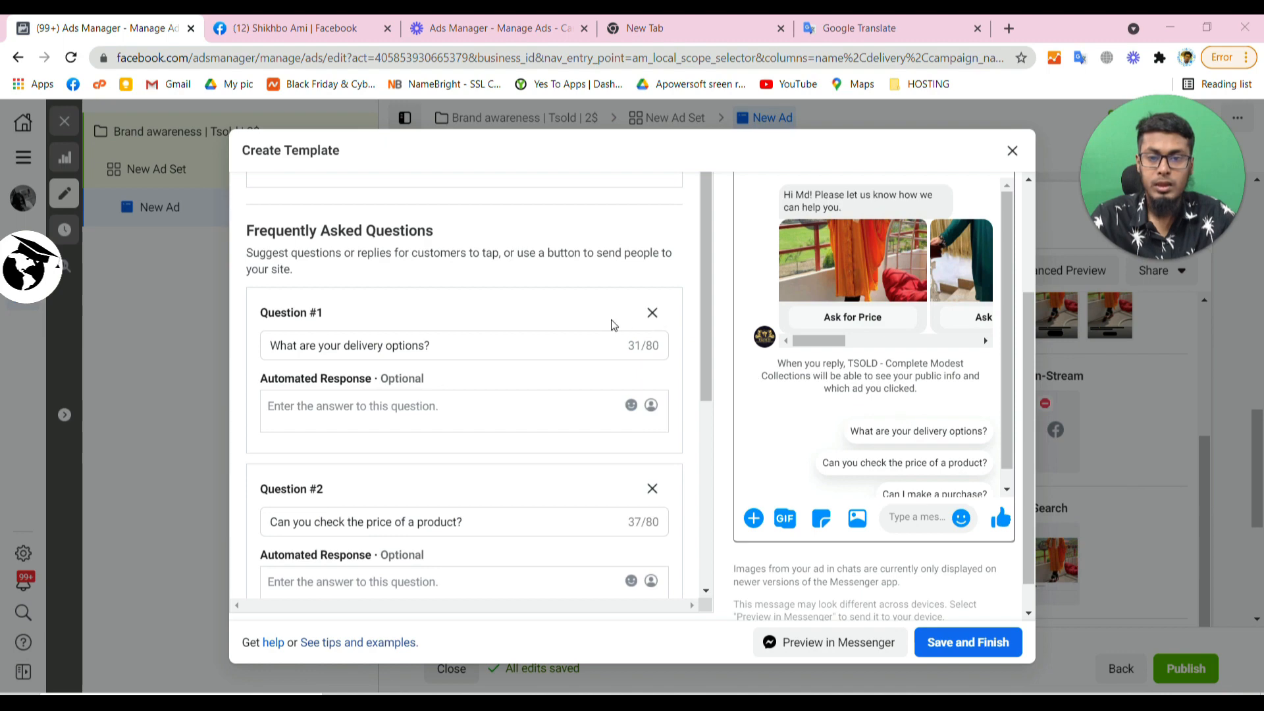
{"action": "scroll", "coordinate": [612, 324], "scroll_direction": "up", "scroll_amount": 3}
{"action": "scroll", "coordinate": [352, 352], "scroll_direction": "down", "scroll_amount": 4}
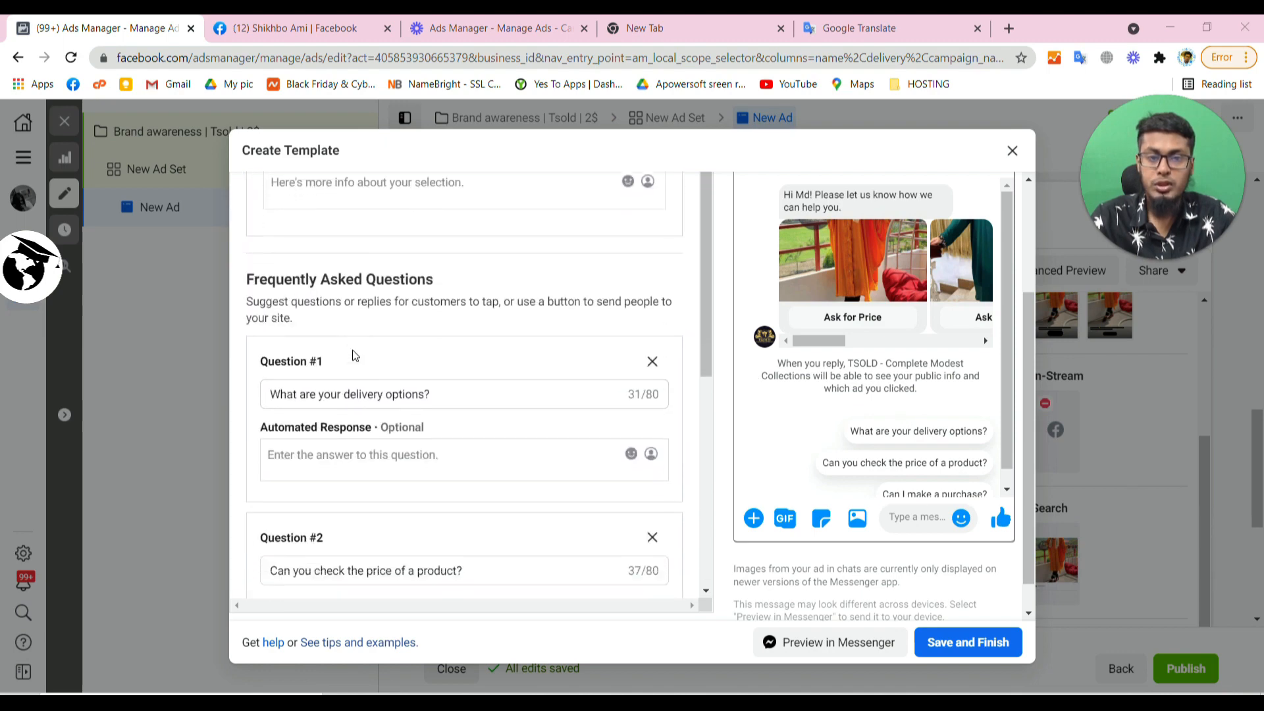
- Copy the question "ঢাকার বাহিরে কি আপনারা ডেলিভারি দিয়ে থাকেন ?" from Google Translate, return to the message template and close the extra Ads Manager tab
{"action": "left_click", "coordinate": [869, 28]}
{"action": "left_click_drag", "start_coordinate": [428, 275], "coordinate": [136, 273]}
{"action": "key", "text": "ctrl+c"}
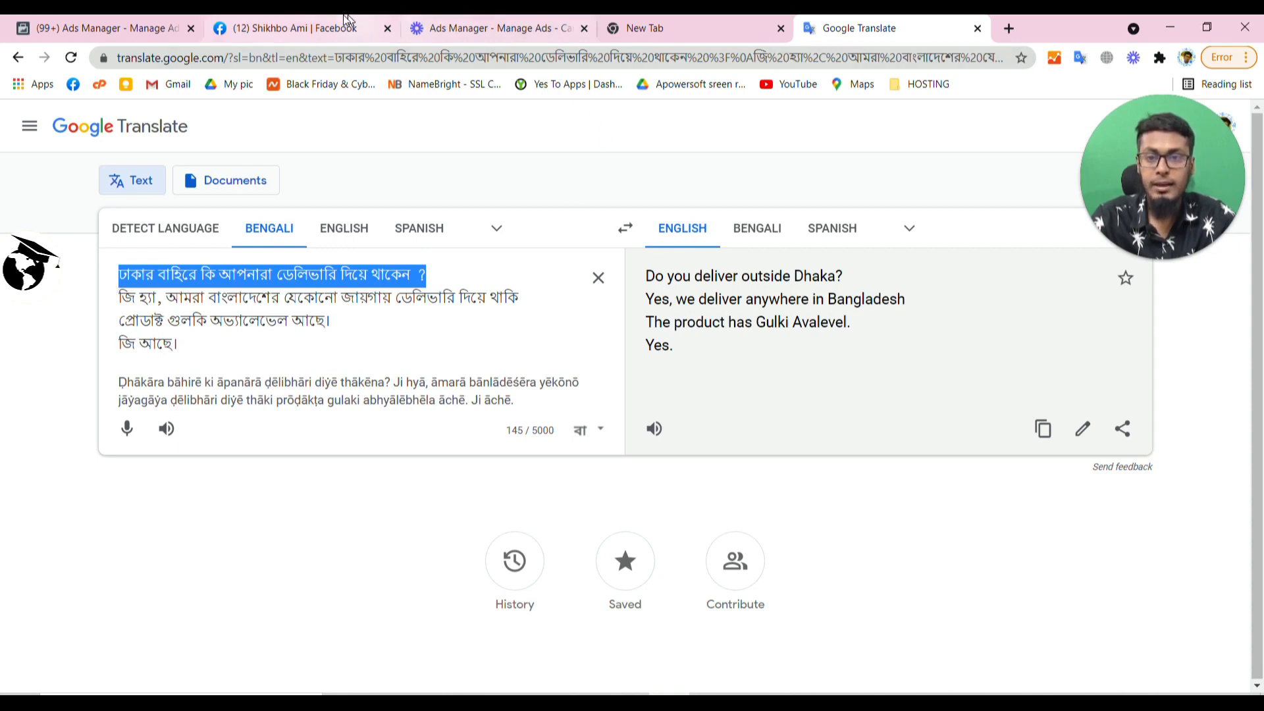
{"action": "left_click", "coordinate": [99, 27]}
{"action": "left_click", "coordinate": [584, 28]}
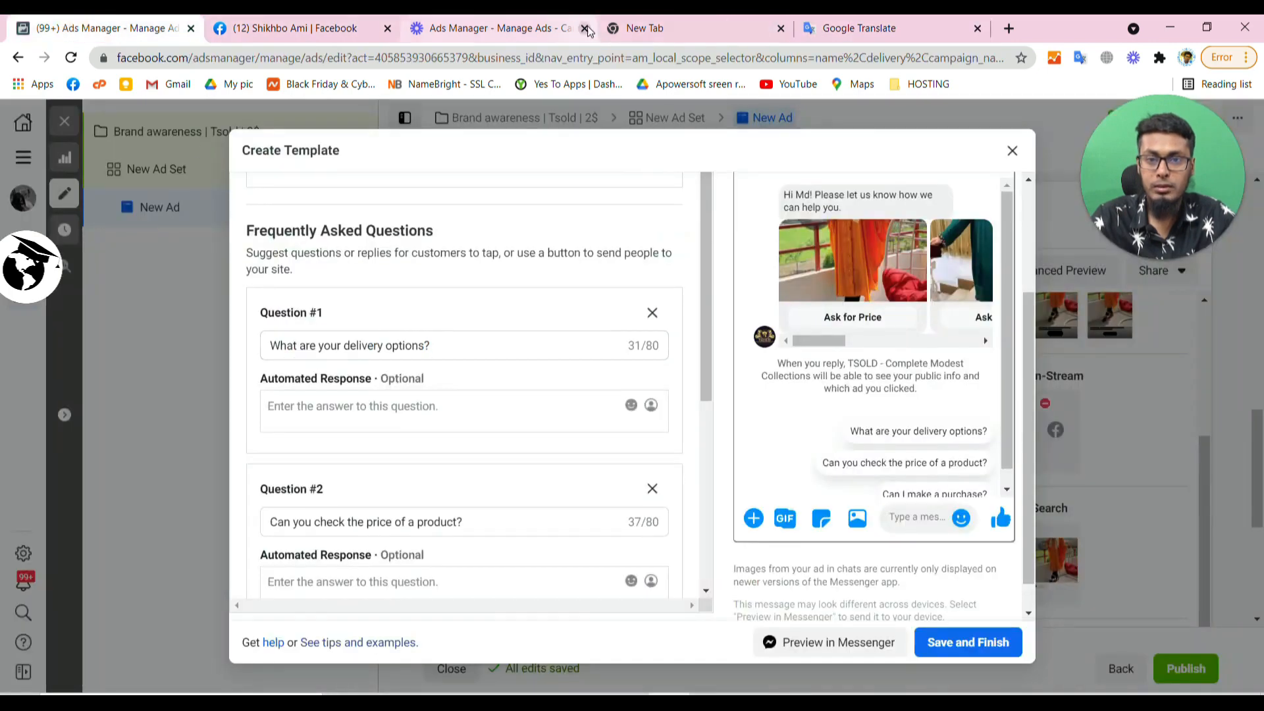
- Replace the text of Question #1 with the copied Bengali question about delivery outside Dhaka
{"action": "left_click", "coordinate": [353, 345]}
{"action": "key", "text": "ctrl+a"}
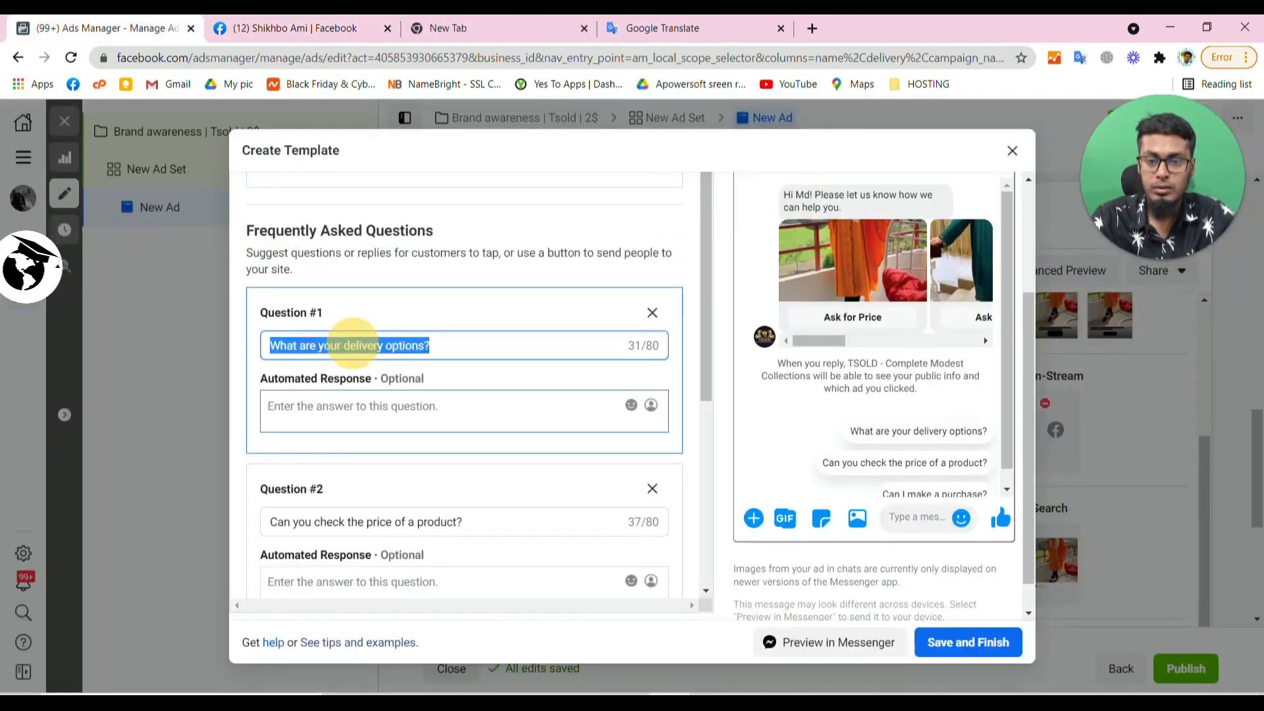
{"action": "key", "text": "ctrl+v"}
- Copy "জি হ্যা, আমরা বাংলাদেশের যেকোনো জায়গায় ডেলিভারি দিয়ে থাকি" from Google Translate into Question #1's automated response in Ads Manager
{"action": "left_click", "coordinate": [353, 413]}
{"action": "key", "text": "ctrl+4"}
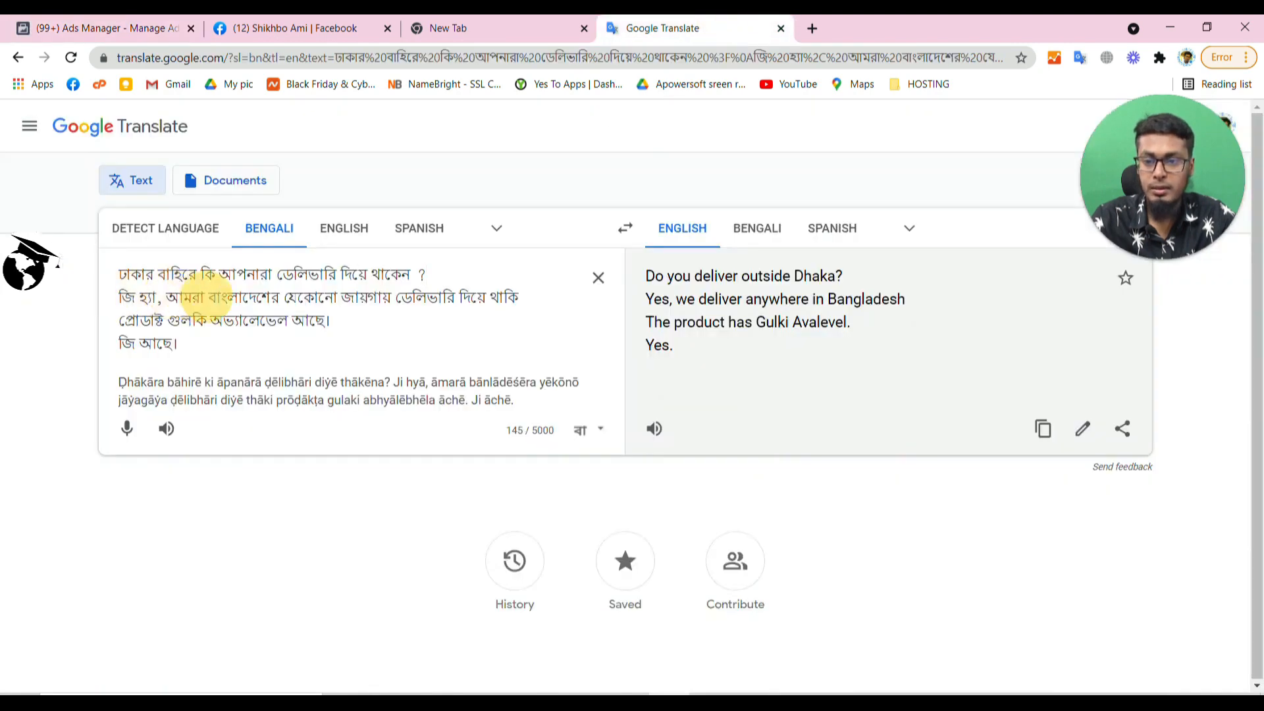
{"action": "left_click_drag", "start_coordinate": [524, 298], "coordinate": [74, 294]}
{"action": "key", "text": "ctrl+c"}
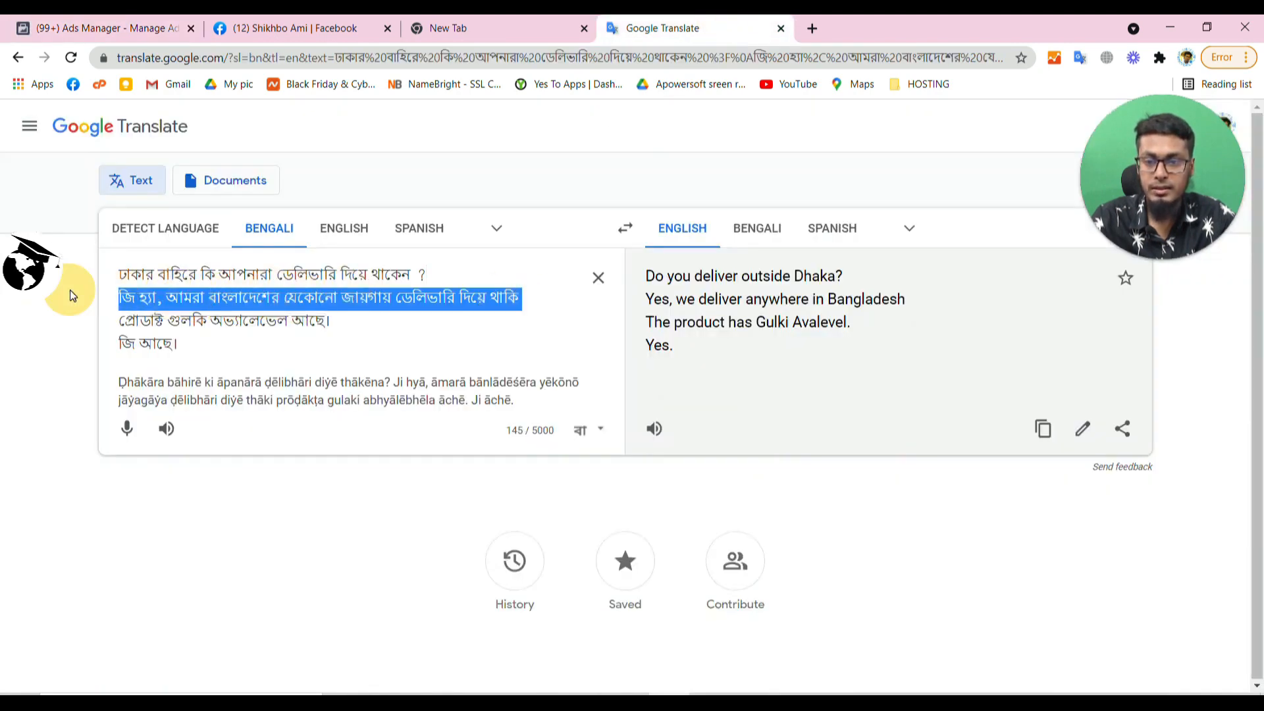
{"action": "left_click", "coordinate": [105, 27]}
{"action": "key", "text": "ctrl+v"}
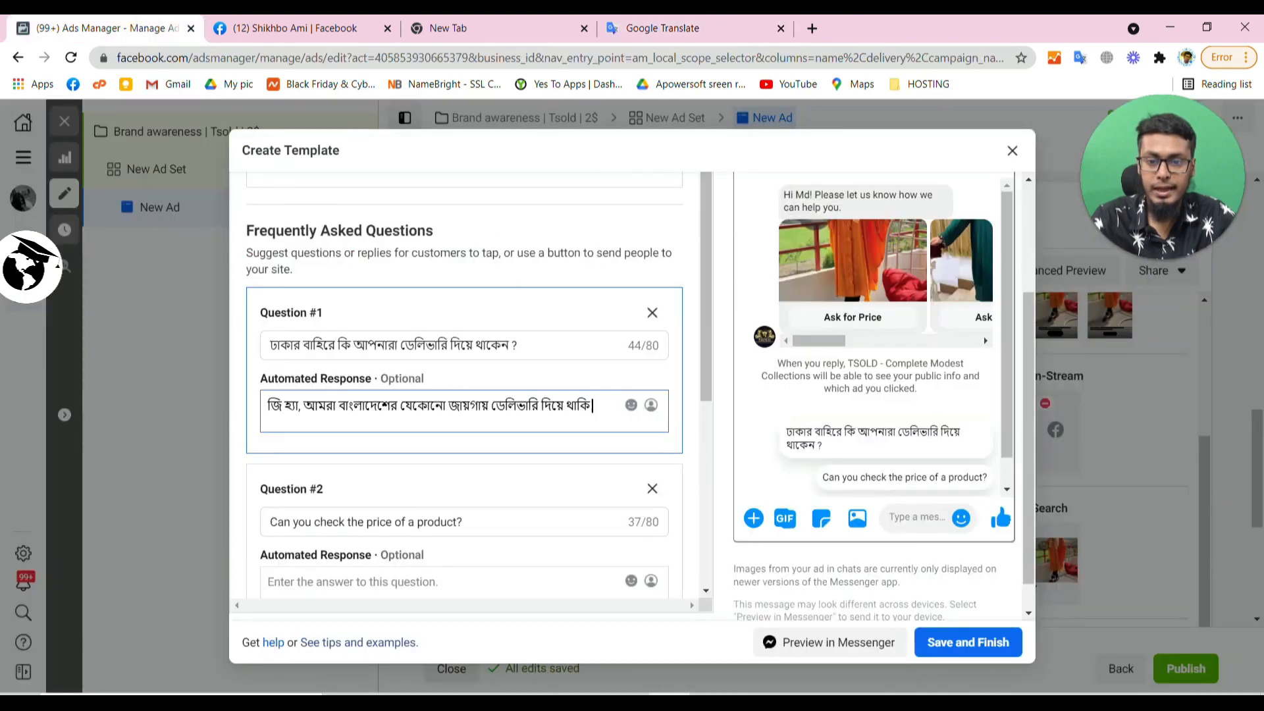
- Copy "প্রোডাক্ট গুলকি অভ্যালেভেল আছে।" from Google Translate and replace the text of Question #2 in Ads Manager with it
{"action": "scroll", "coordinate": [464, 385], "scroll_direction": "down", "scroll_amount": 2}
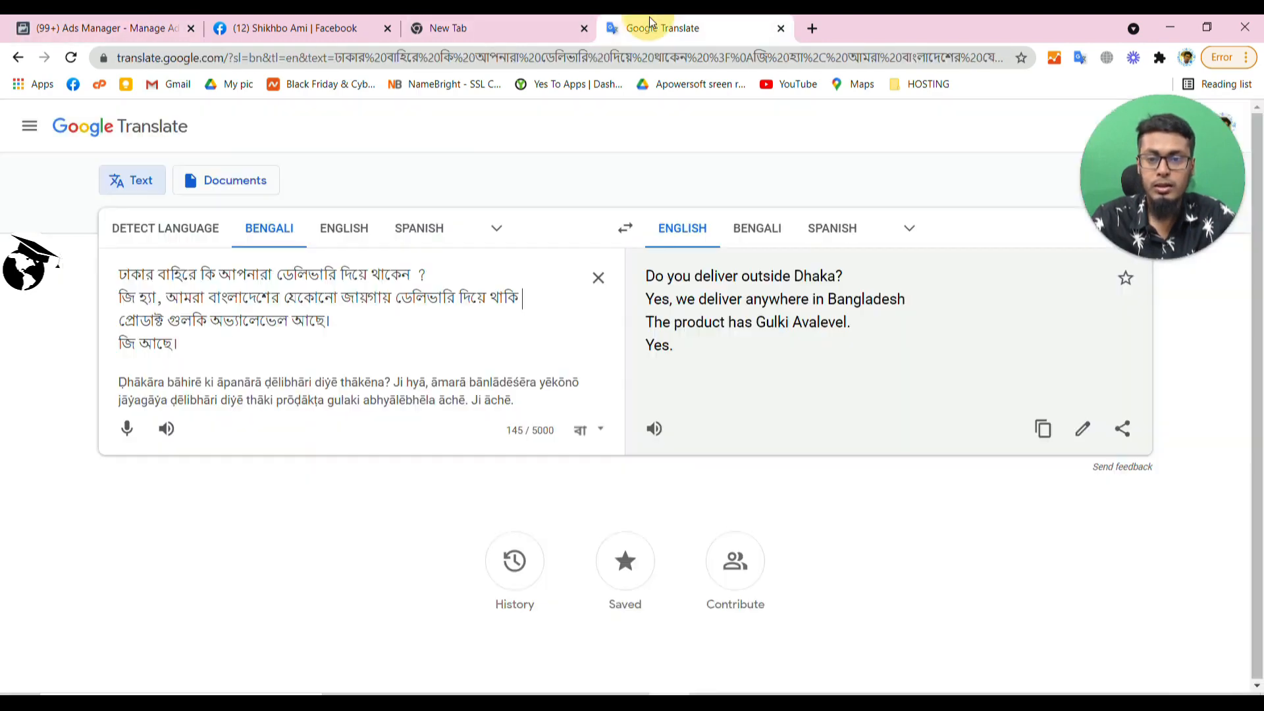
{"action": "left_click", "coordinate": [662, 28]}
{"action": "left_click_drag", "start_coordinate": [333, 321], "coordinate": [98, 318]}
{"action": "key", "text": "ctrl+c"}
{"action": "left_click", "coordinate": [108, 28]}
{"action": "left_click", "coordinate": [368, 357]}
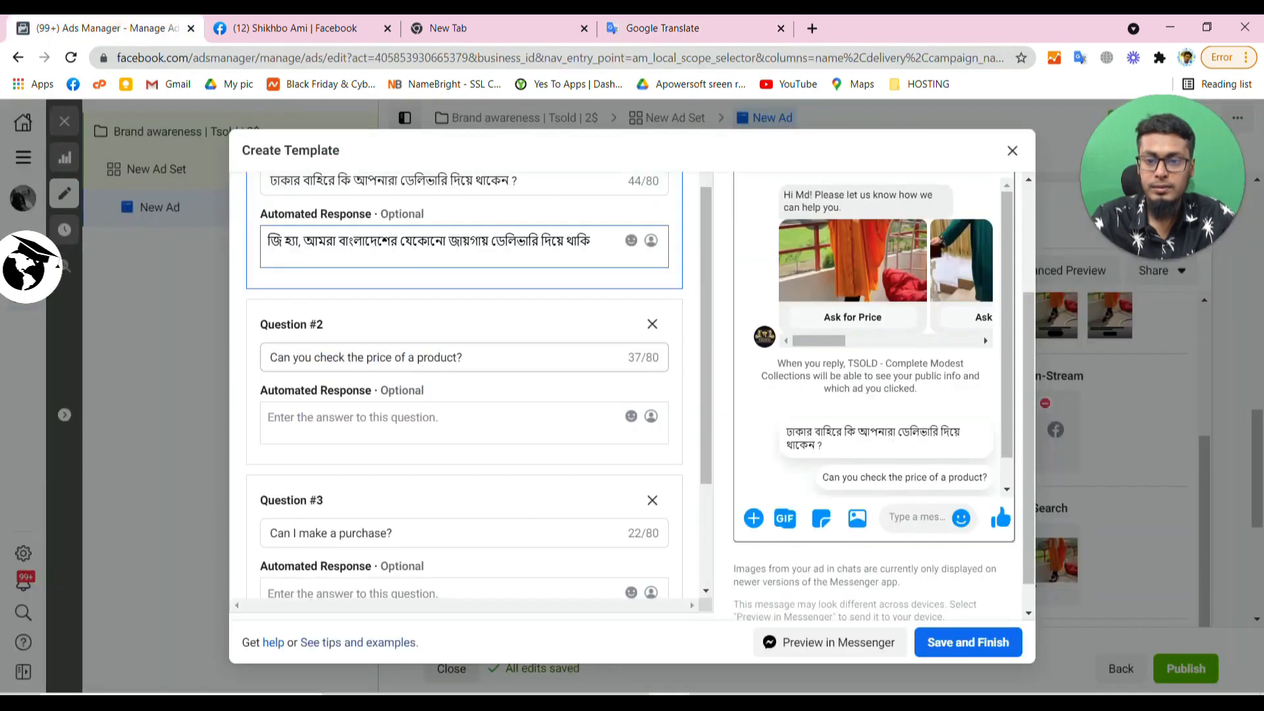
{"action": "key", "text": "ctrl+a"}
{"action": "key", "text": "ctrl+v"}
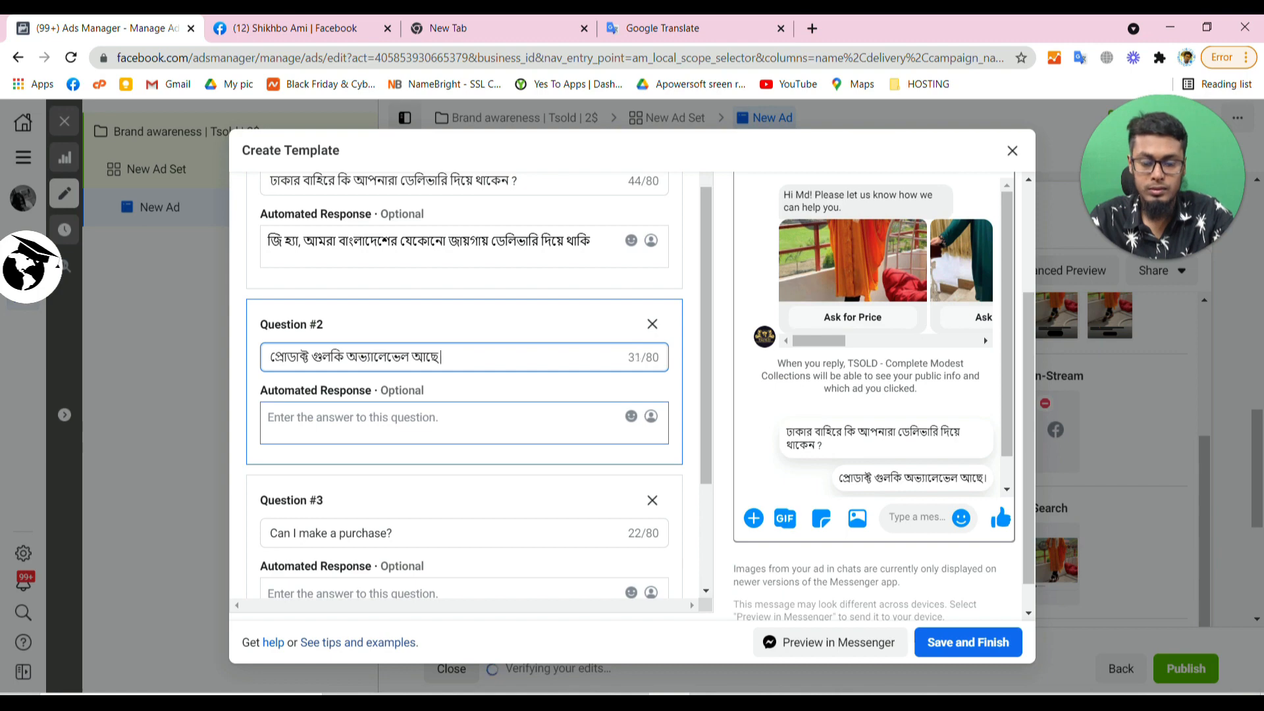
- Copy "জি আছে।" from Google Translate into Question #2's automated response in Ads Manager
{"action": "key", "text": "ctrl+shift+Tab"}
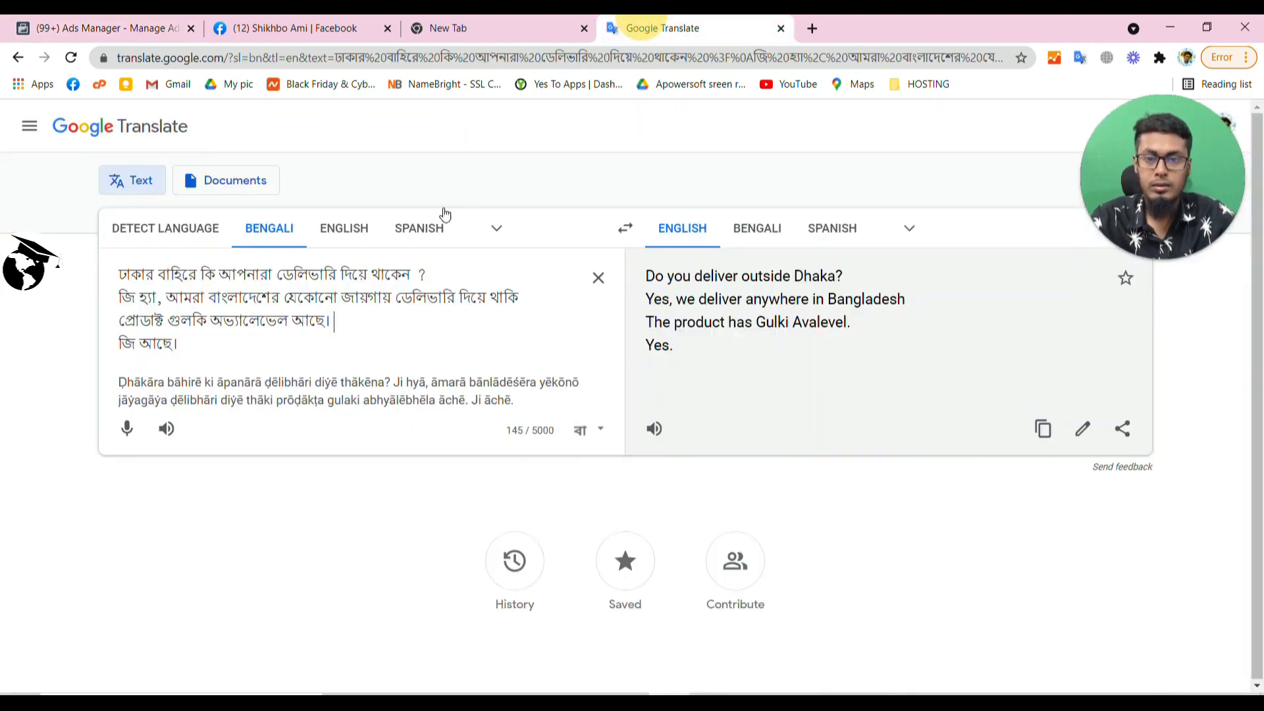
{"action": "left_click_drag", "start_coordinate": [191, 345], "coordinate": [68, 333]}
{"action": "left_click", "coordinate": [161, 336]}
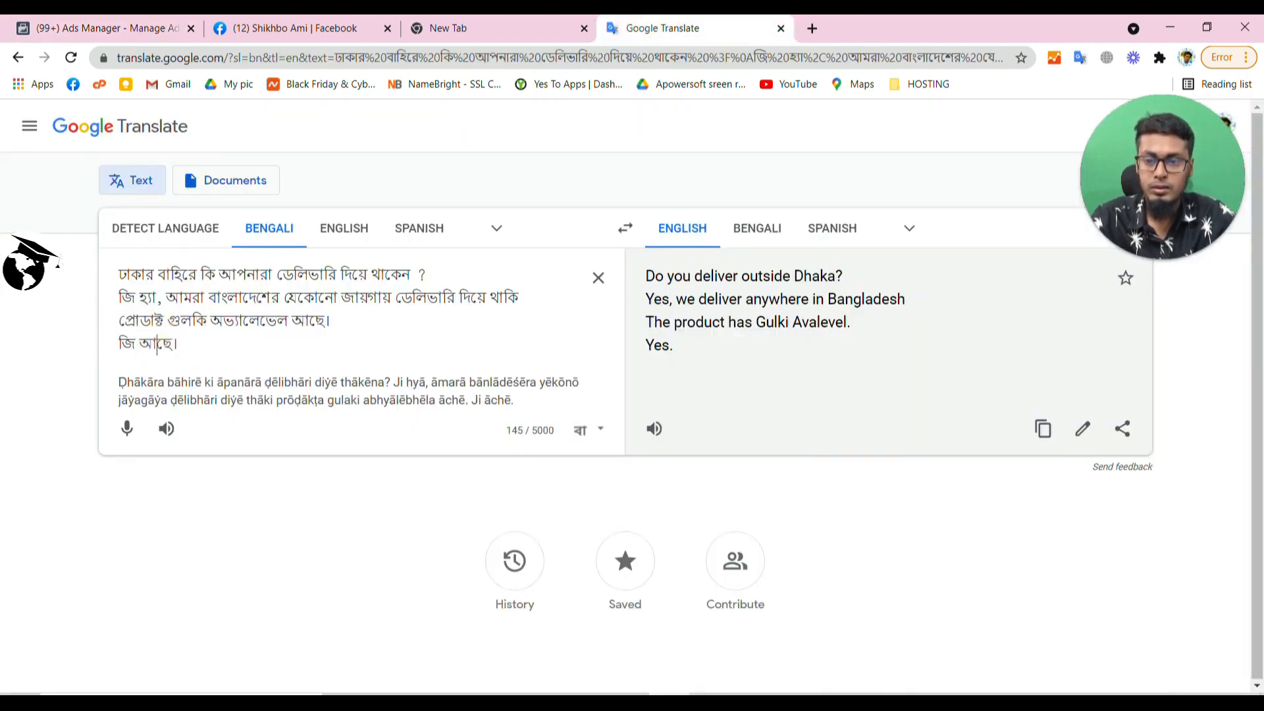
{"action": "left_click_drag", "start_coordinate": [182, 343], "coordinate": [92, 344]}
{"action": "key", "text": "ctrl+c"}
{"action": "key", "text": "ctrl+Tab"}
{"action": "left_click", "coordinate": [296, 417]}
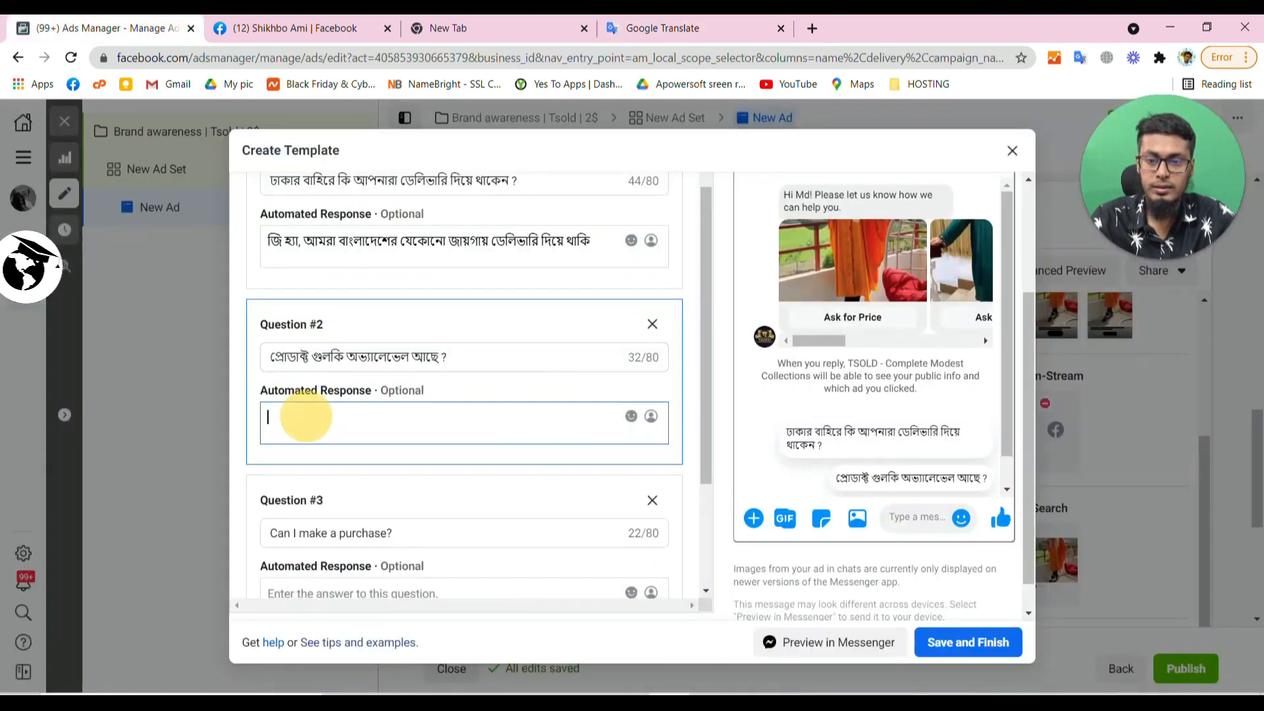
{"action": "key", "text": "ctrl+v"}
- Remove Question #3 from the template's frequently asked questions and check the remaining two questions
{"action": "scroll", "coordinate": [464, 388], "scroll_direction": "down", "scroll_amount": 3}
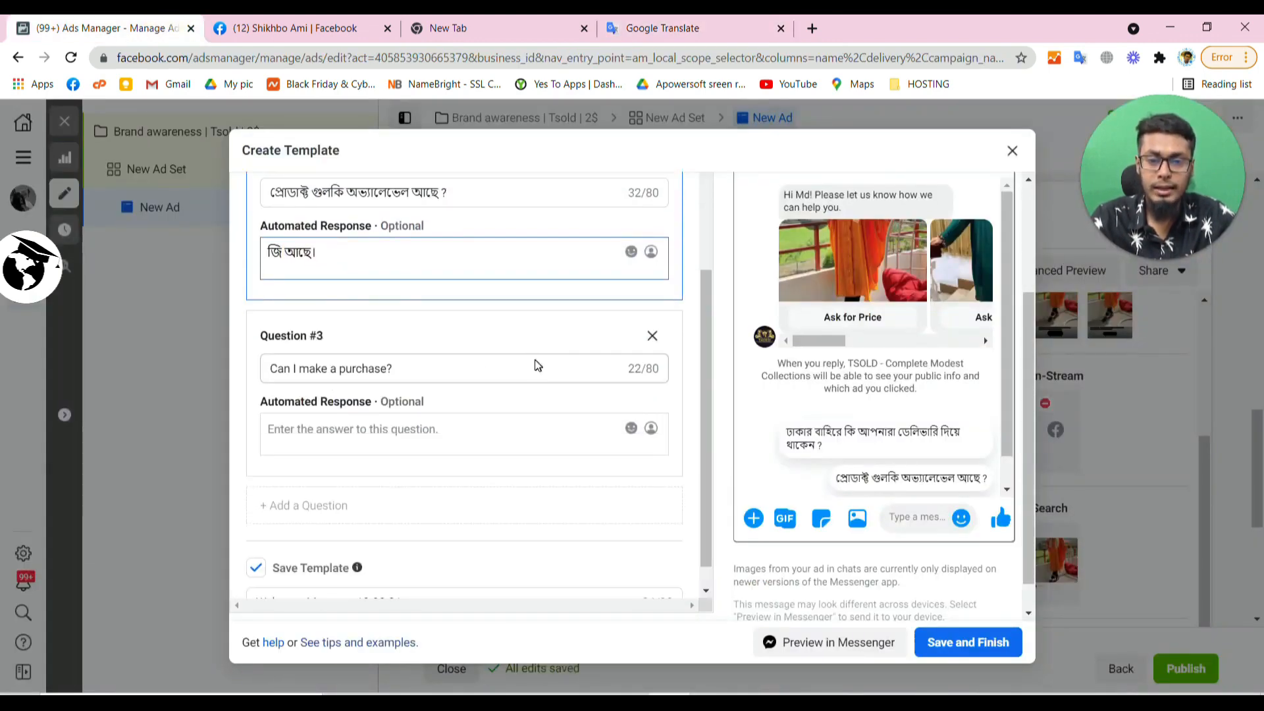
{"action": "left_click", "coordinate": [662, 340]}
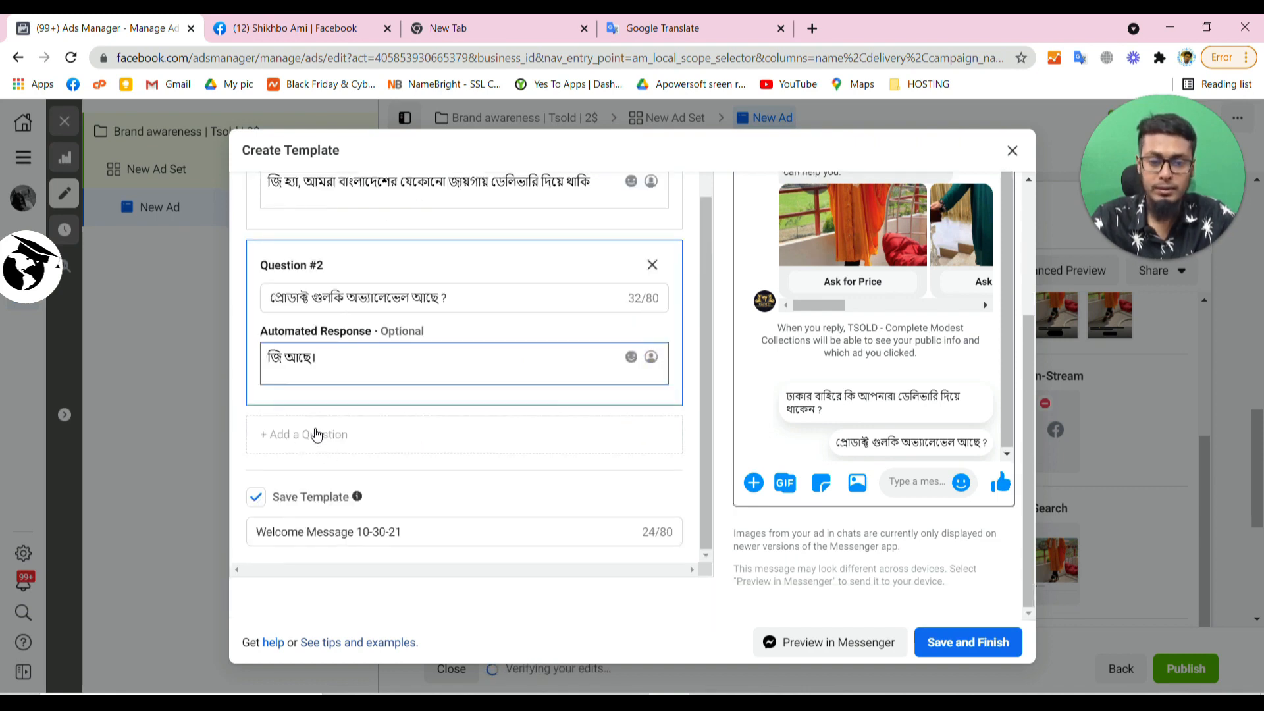
{"action": "scroll", "coordinate": [843, 434], "scroll_direction": "up", "scroll_amount": 3}
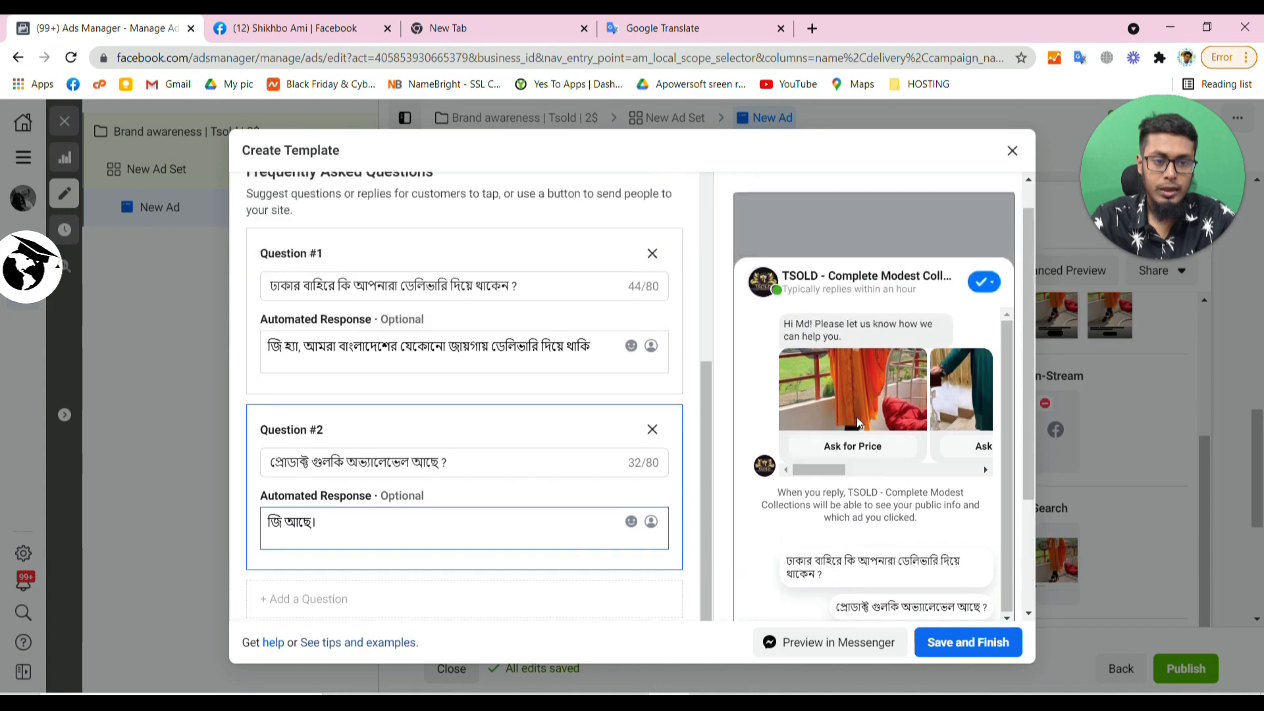
{"action": "scroll", "coordinate": [875, 484], "scroll_direction": "down", "scroll_amount": 2}
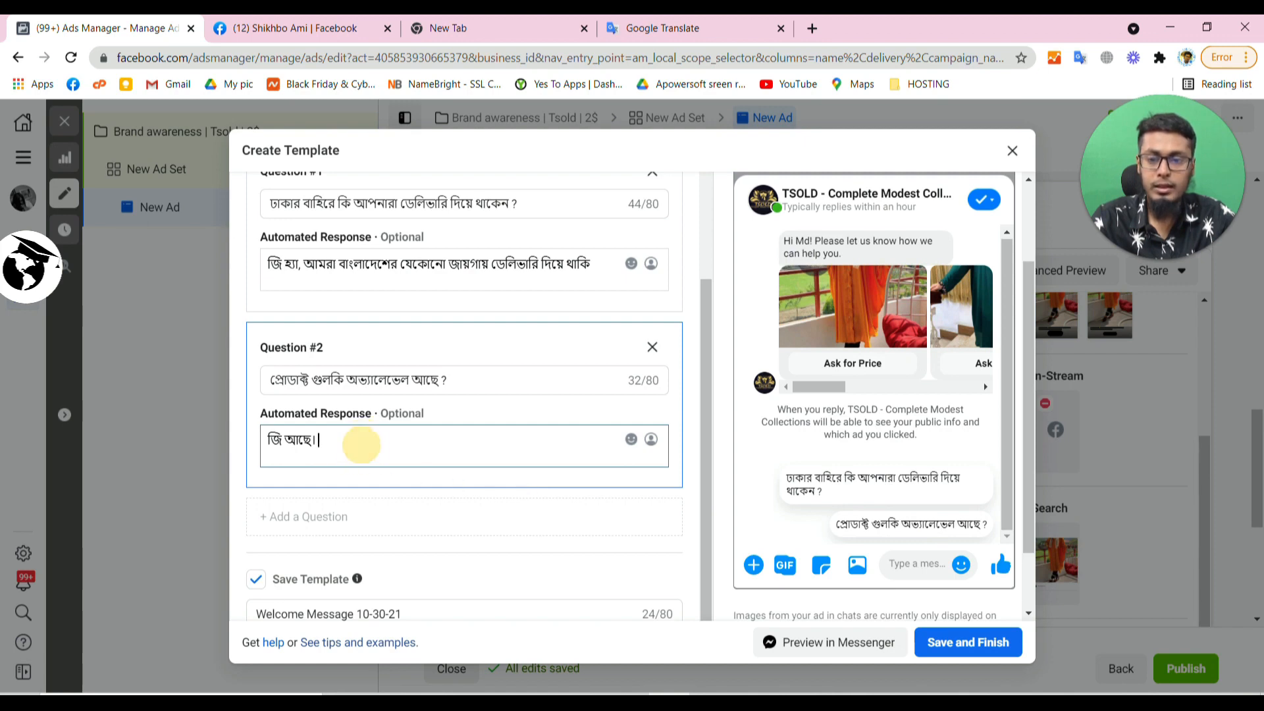
- Clear the default name of the saved message template
{"action": "scroll", "coordinate": [358, 454], "scroll_direction": "down", "scroll_amount": 2}
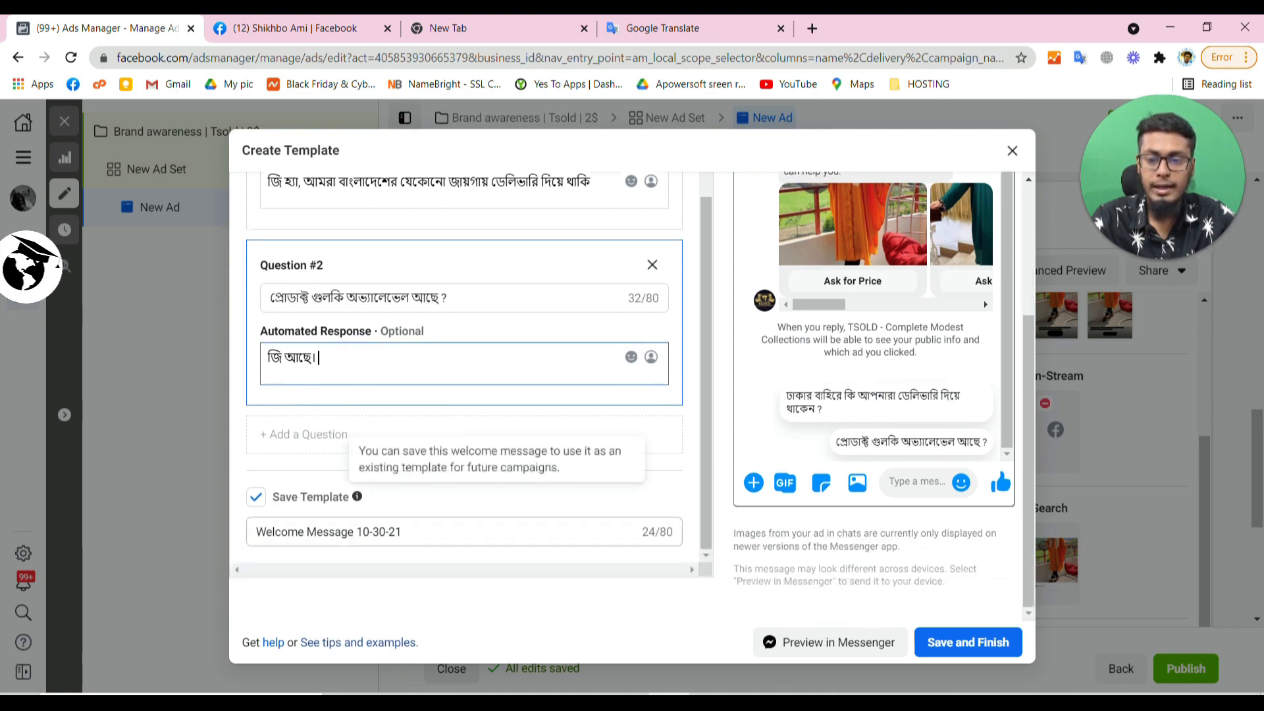
{"action": "double_click", "coordinate": [330, 532]}
{"action": "key", "text": "ctrl+a"}
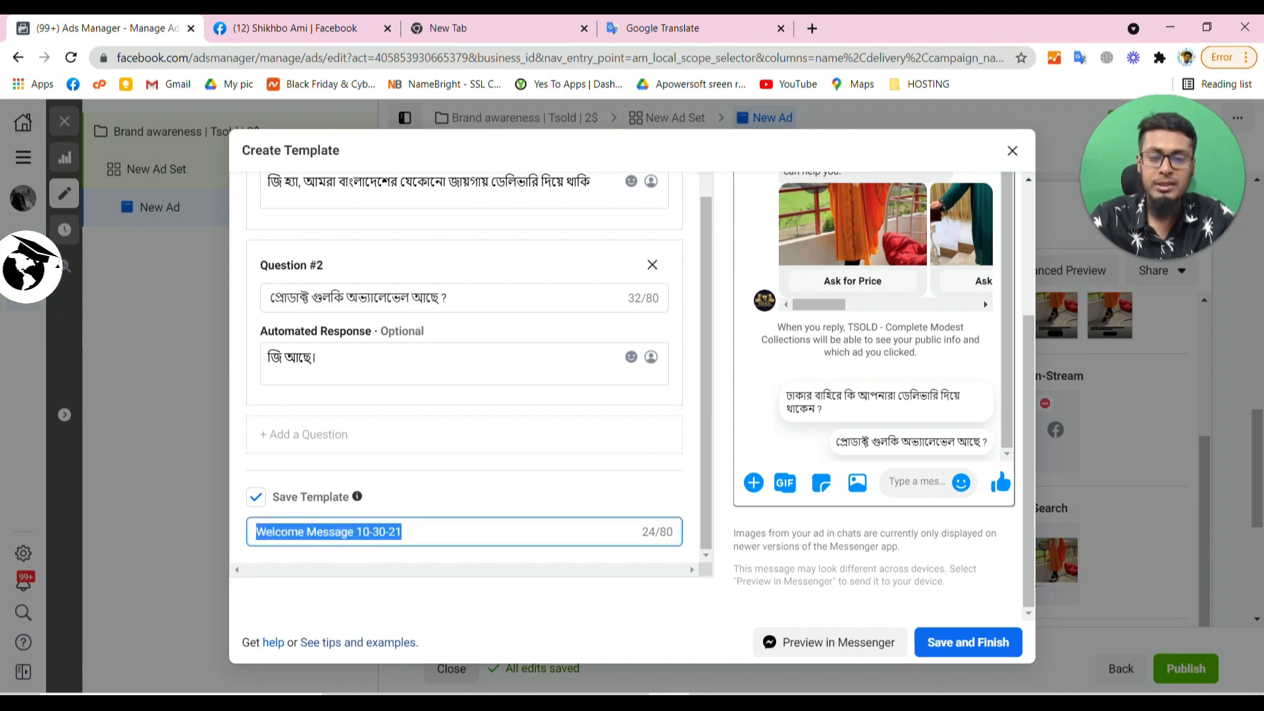
{"action": "key", "text": "BackSpace"}
{"action": "type", "text": "T"}
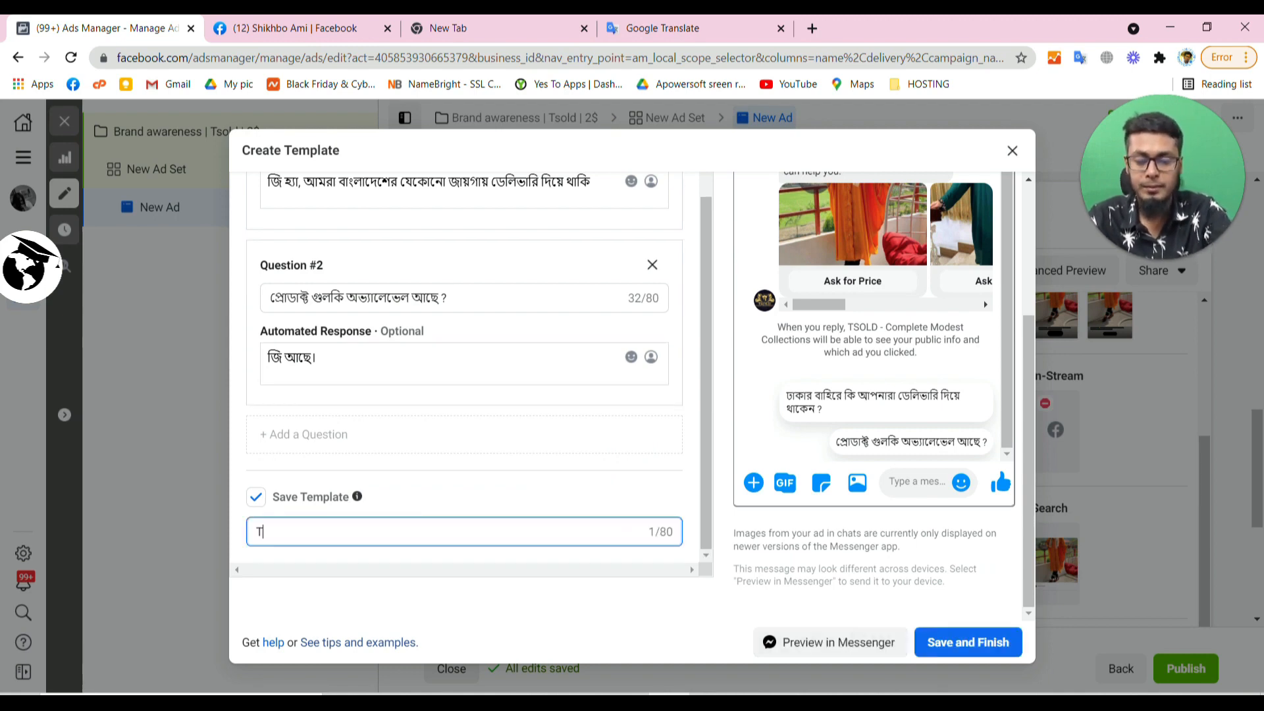
{"action": "key", "text": "BackSpace"}
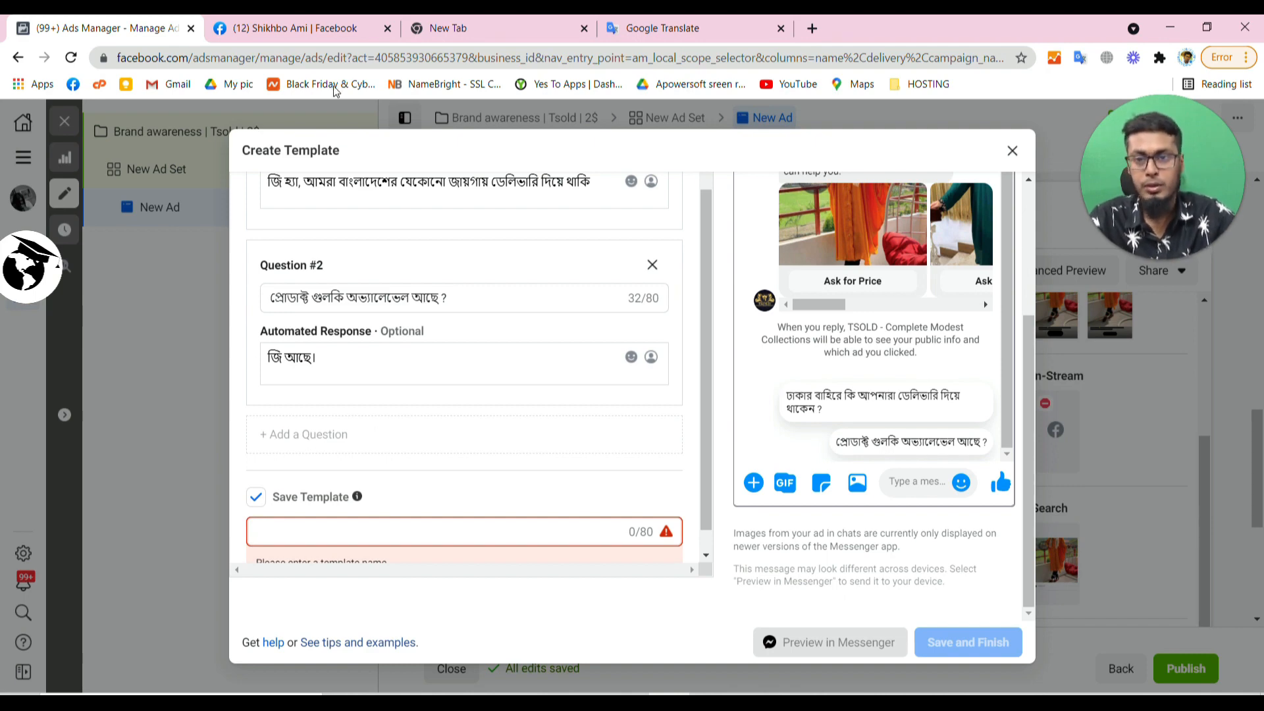
- Copy "Classic Shirt Abaya" from the TSOLD Facebook post as the template name, then save and finish the template in Ads Manager
{"action": "key", "text": "alt+Tab"}
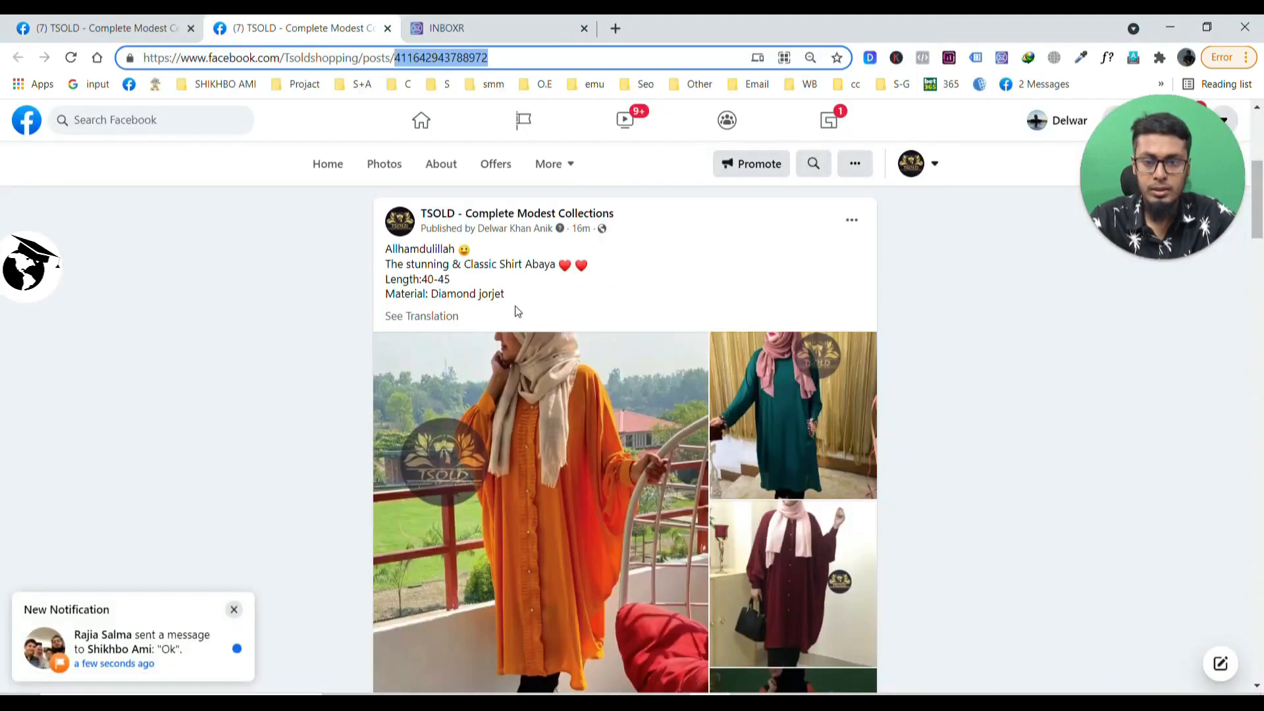
{"action": "left_click_drag", "start_coordinate": [465, 264], "coordinate": [555, 263]}
{"action": "key", "text": "ctrl+c"}
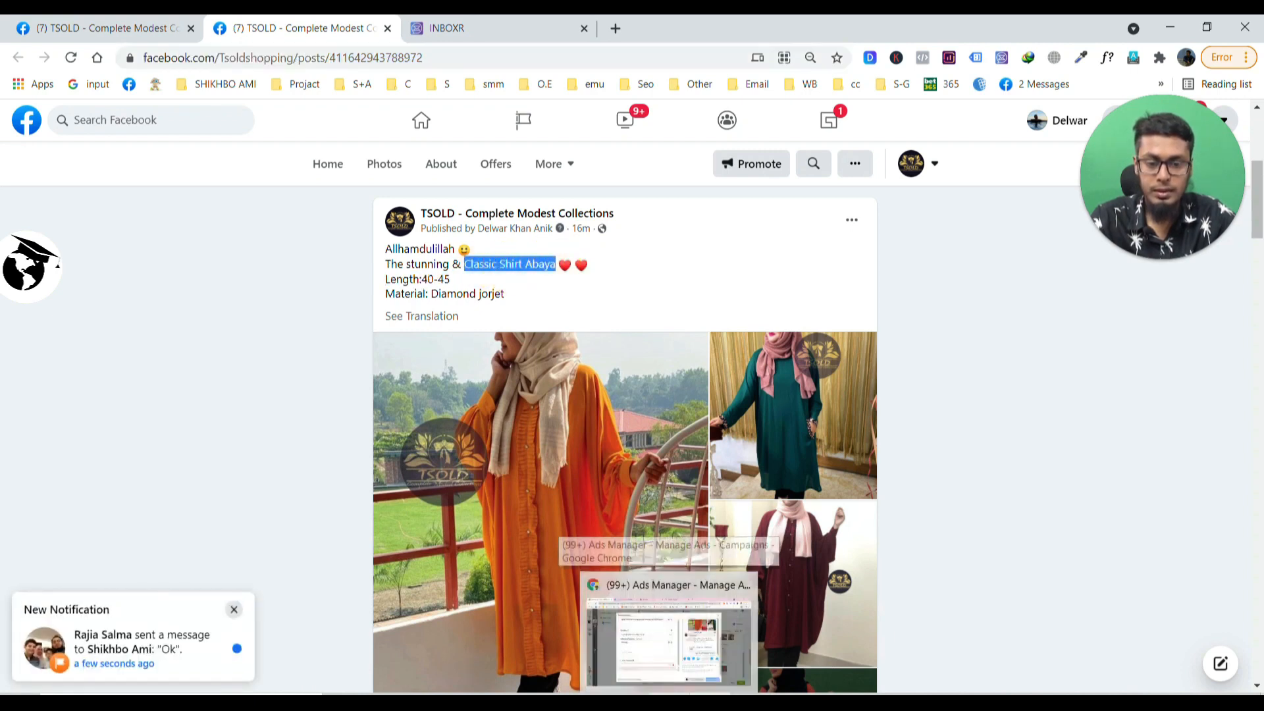
{"action": "left_click", "coordinate": [669, 703]}
{"action": "key", "text": "ctrl+v"}
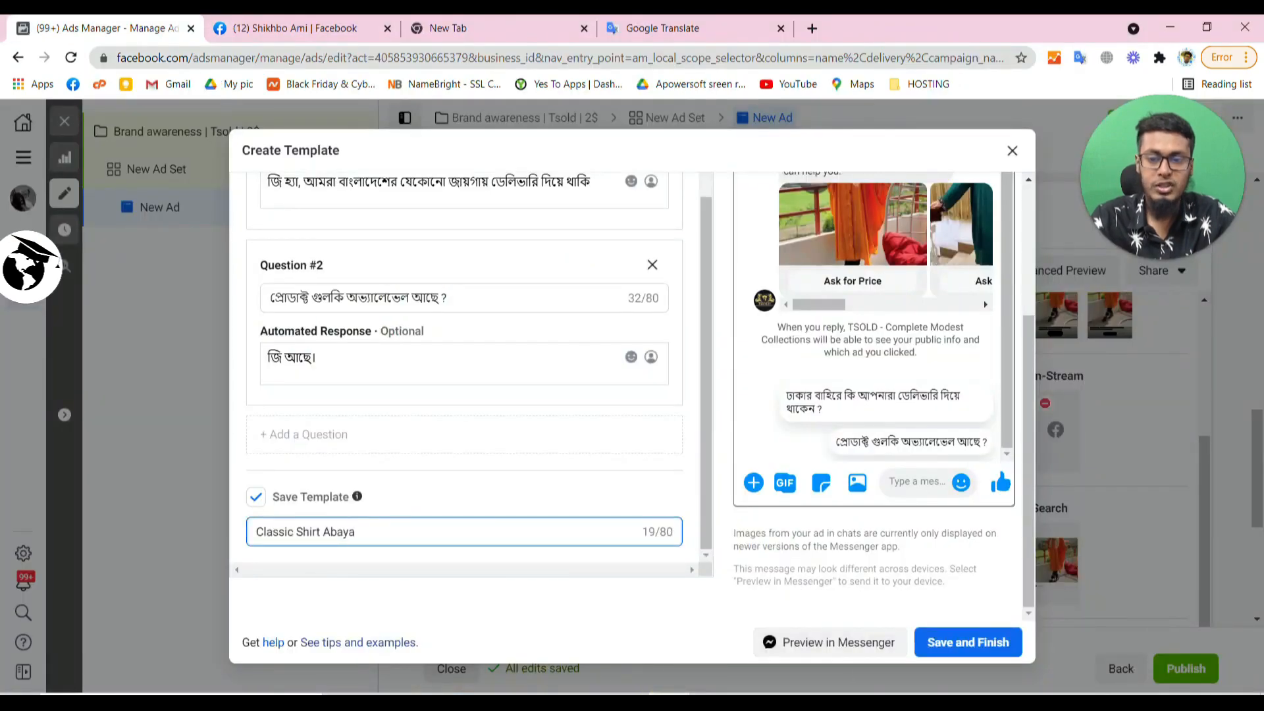
{"action": "left_click", "coordinate": [952, 643]}
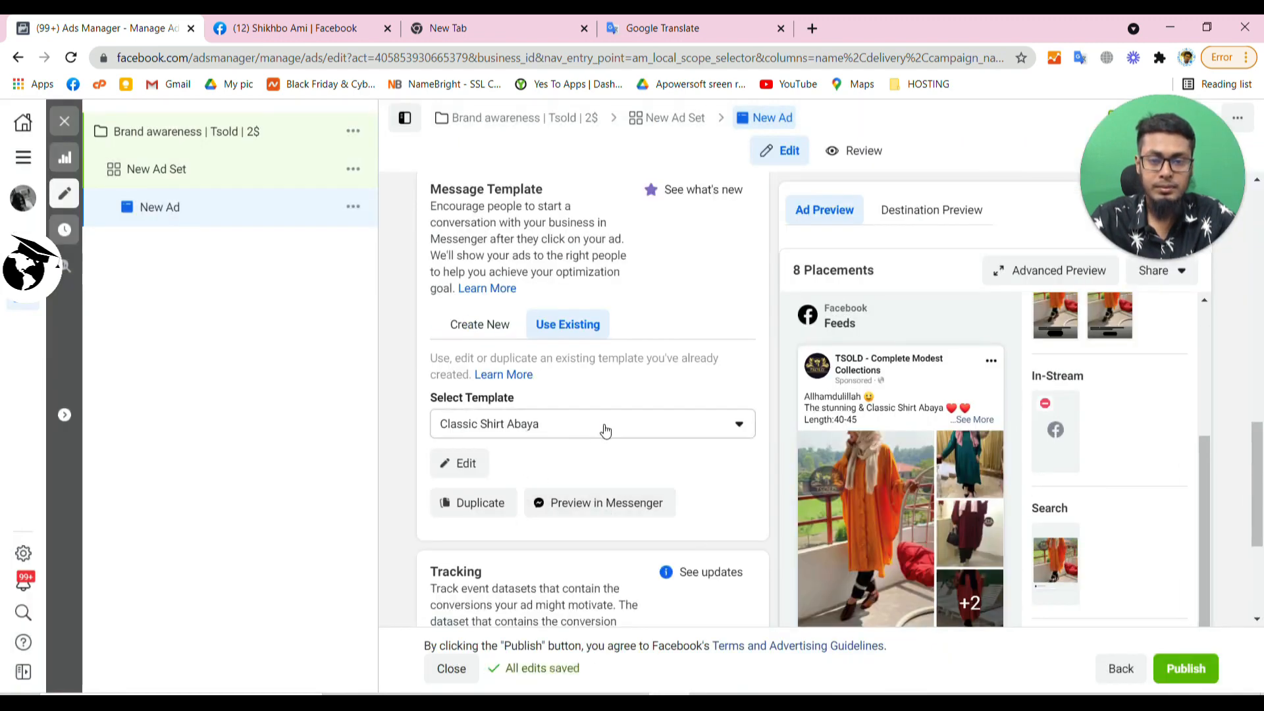
- Send a Messenger preview of the Classic Shirt Abaya template and dismiss the confirmation
{"action": "scroll", "coordinate": [564, 444], "scroll_direction": "down", "scroll_amount": 3}
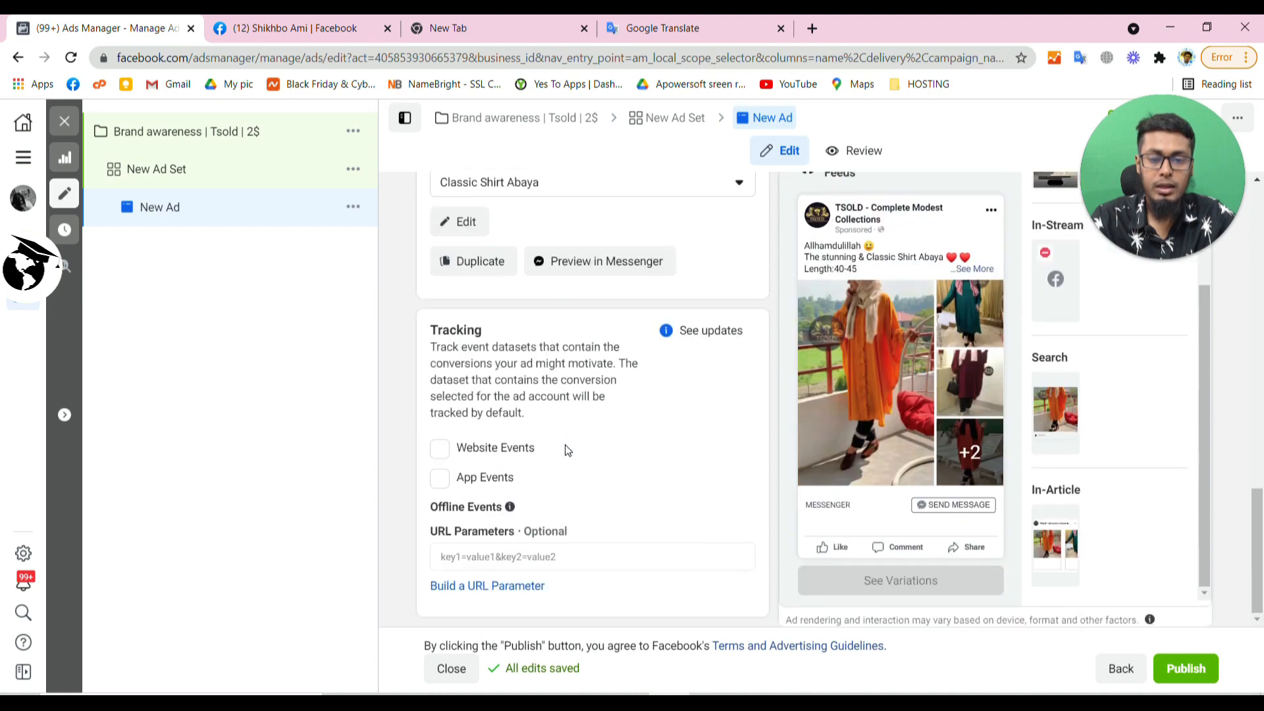
{"action": "scroll", "coordinate": [711, 472], "scroll_direction": "up", "scroll_amount": 1}
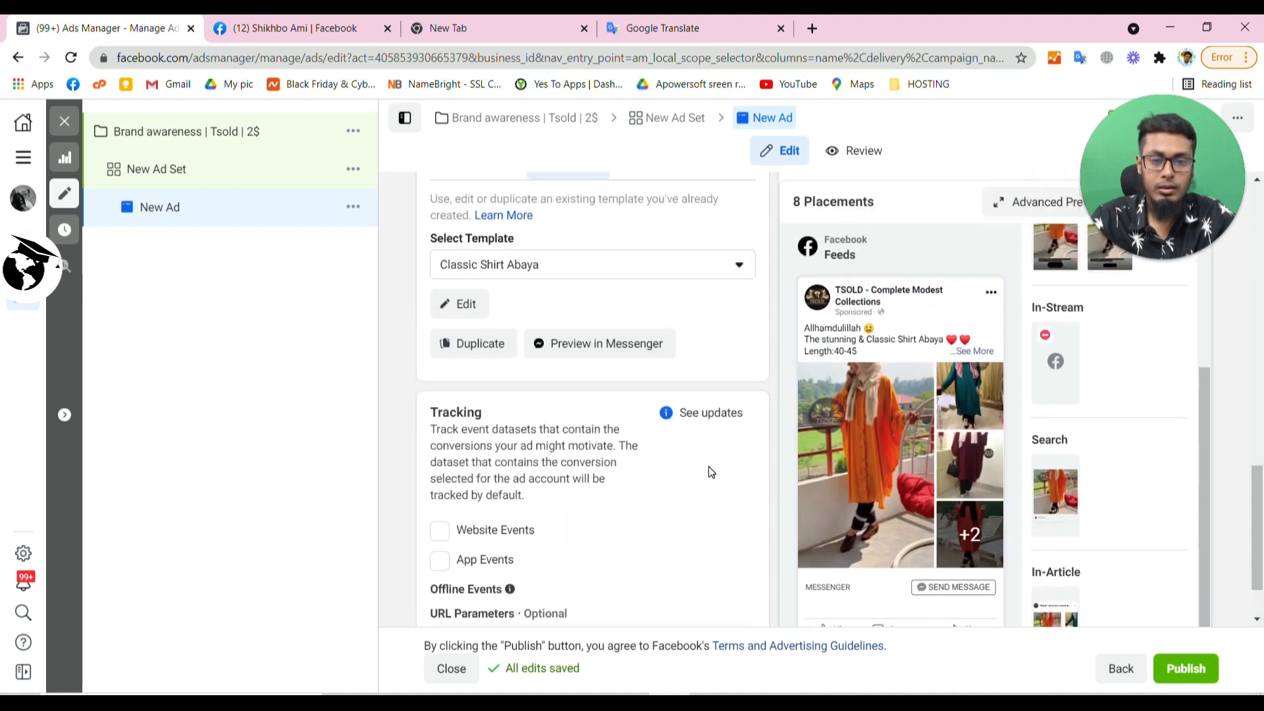
{"action": "scroll", "coordinate": [708, 466], "scroll_direction": "up", "scroll_amount": 1}
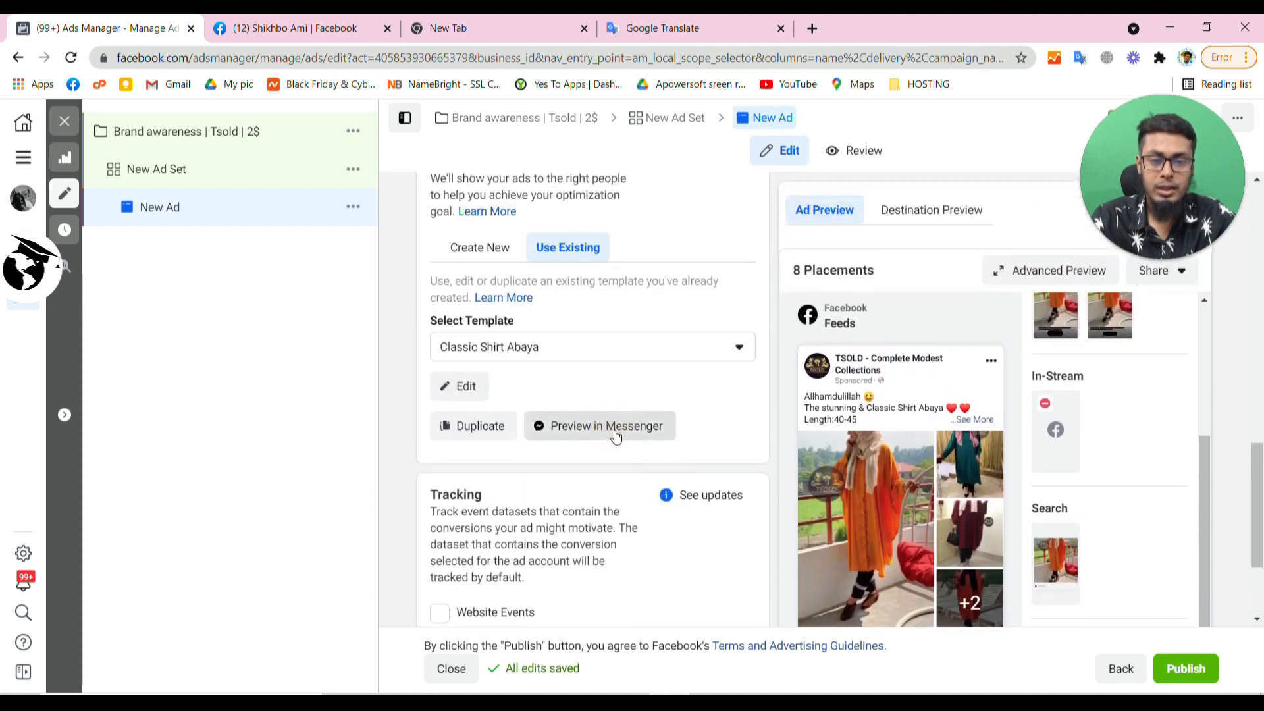
{"action": "left_click", "coordinate": [615, 428]}
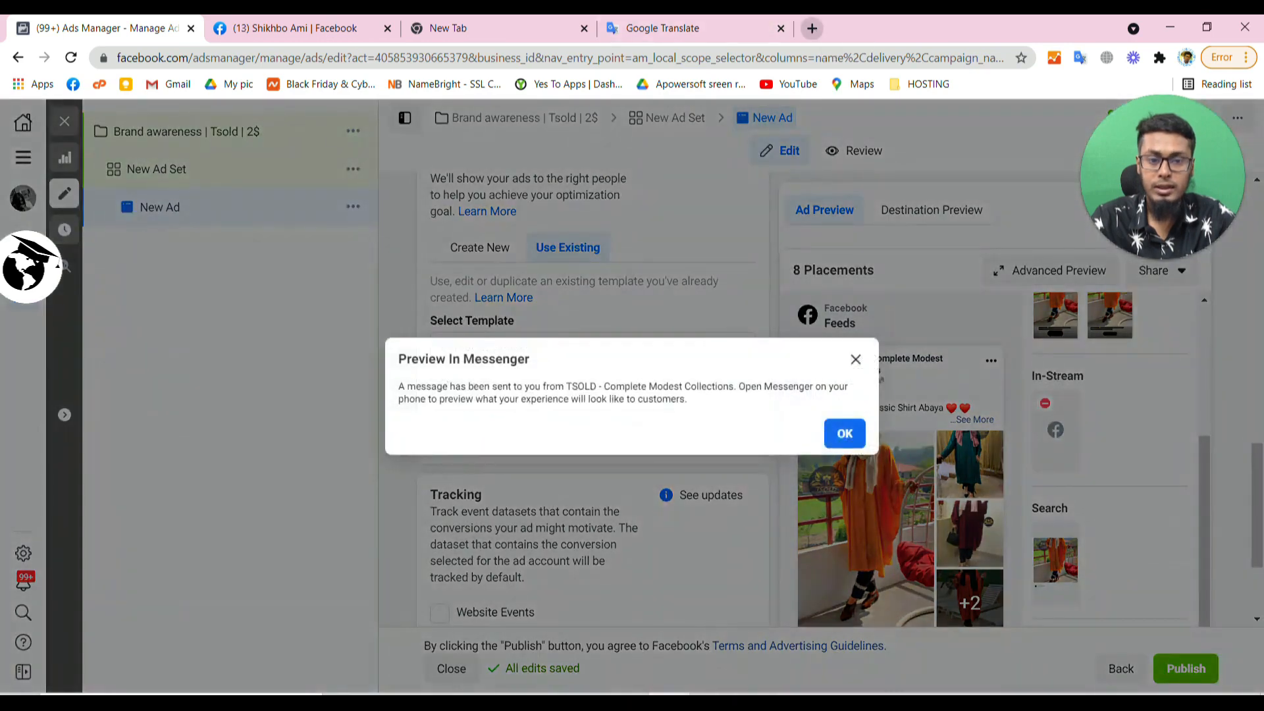
{"action": "left_click", "coordinate": [845, 433]}
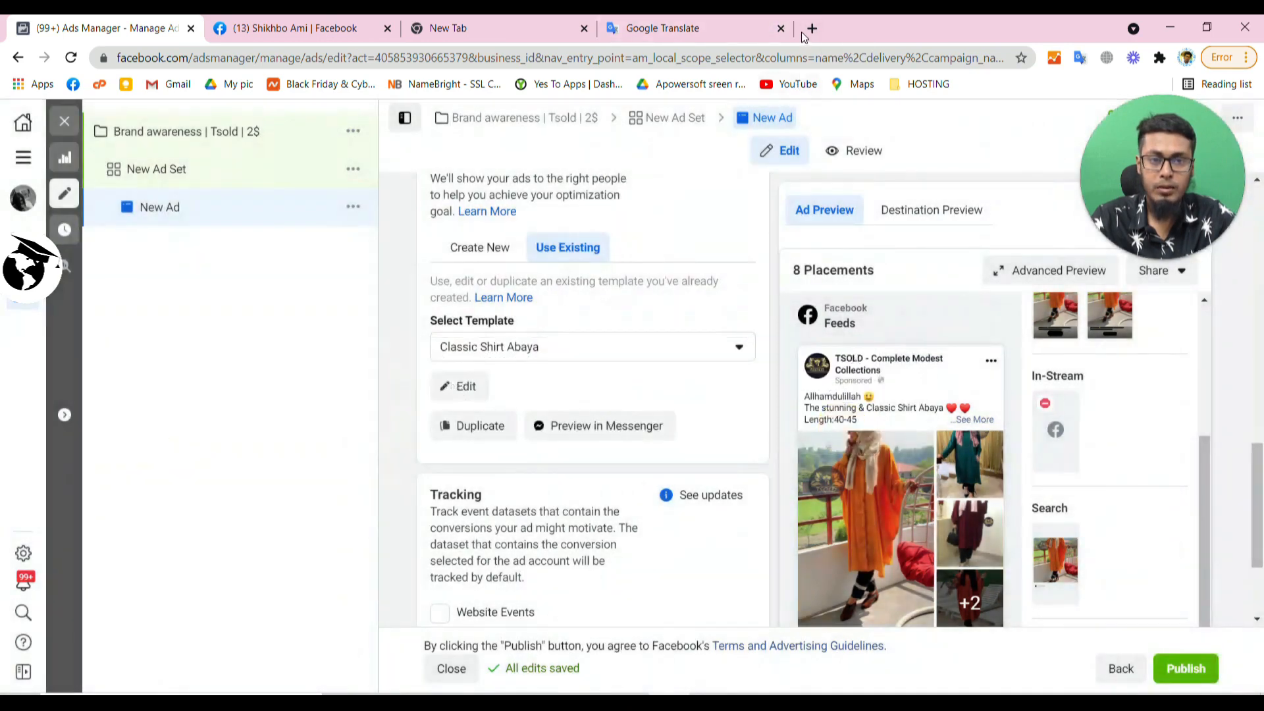
- Open Facebook in a new browser tab and open the TSOLD - Complete Modest Collections conversation in Messenger
{"action": "left_click", "coordinate": [811, 28]}
{"action": "type", "text": "fa"}
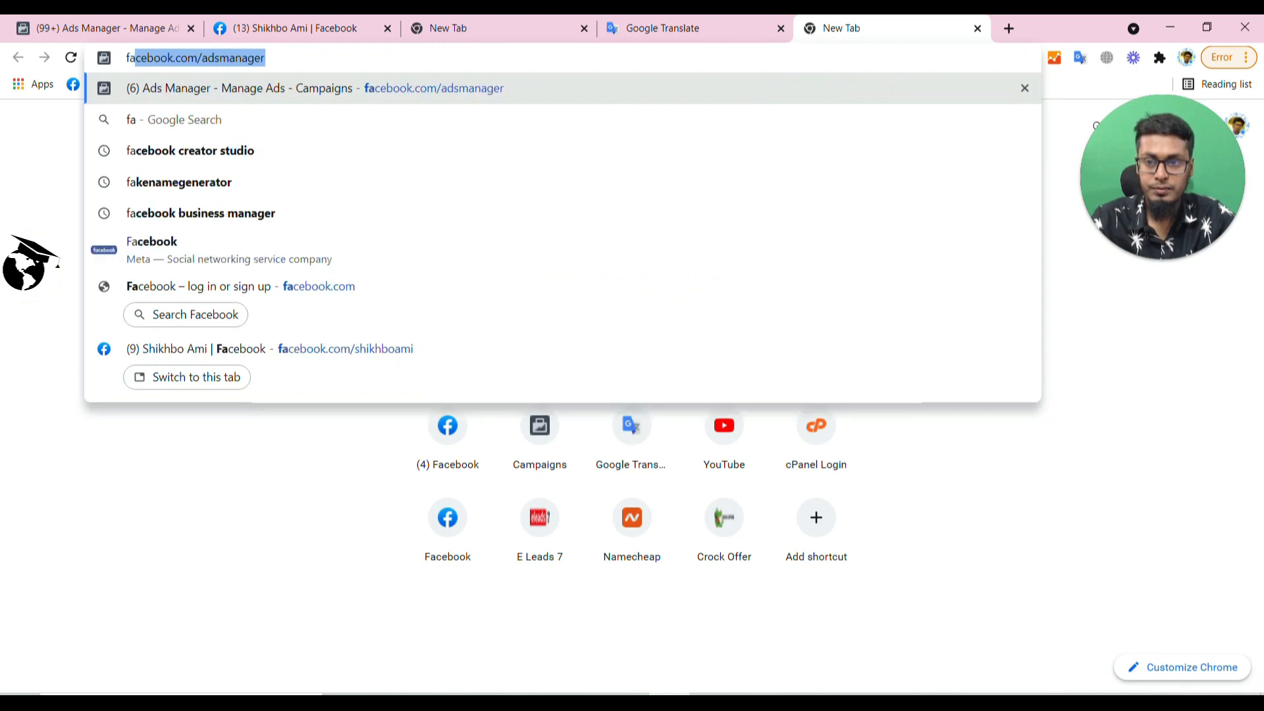
{"action": "left_click", "coordinate": [73, 85]}
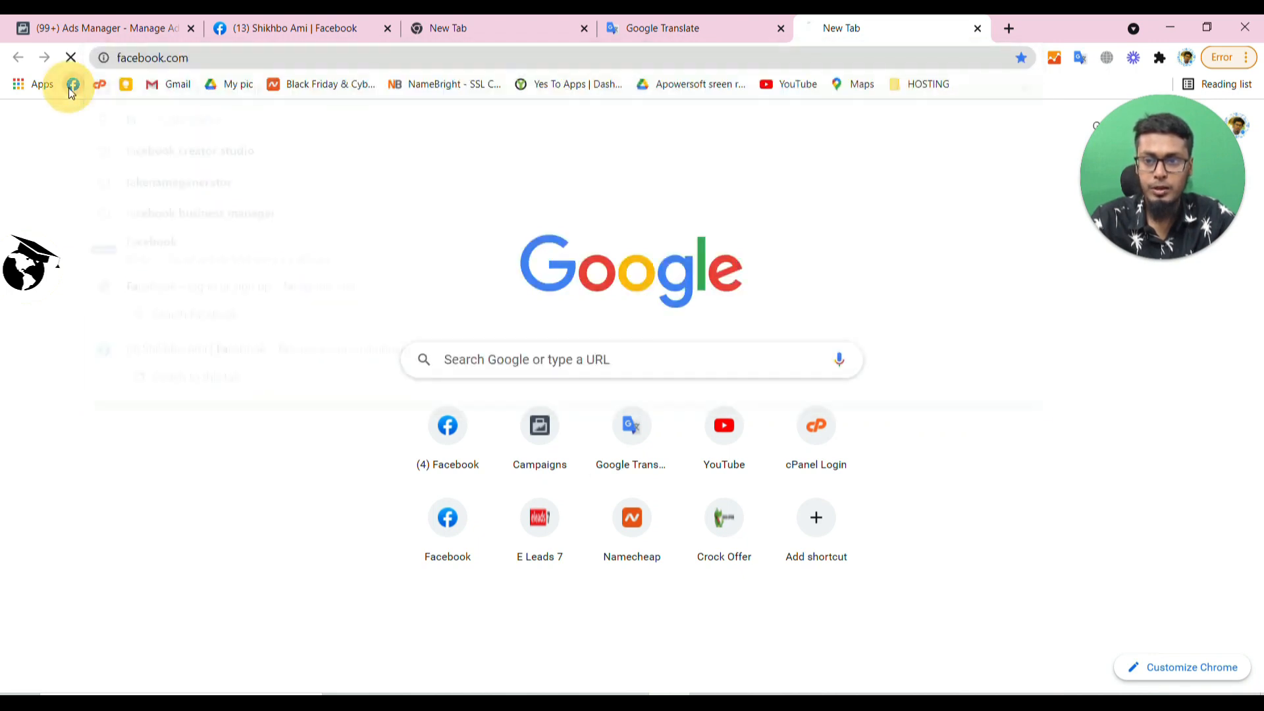
{"action": "left_click_drag", "start_coordinate": [341, 270], "coordinate": [163, 224]}
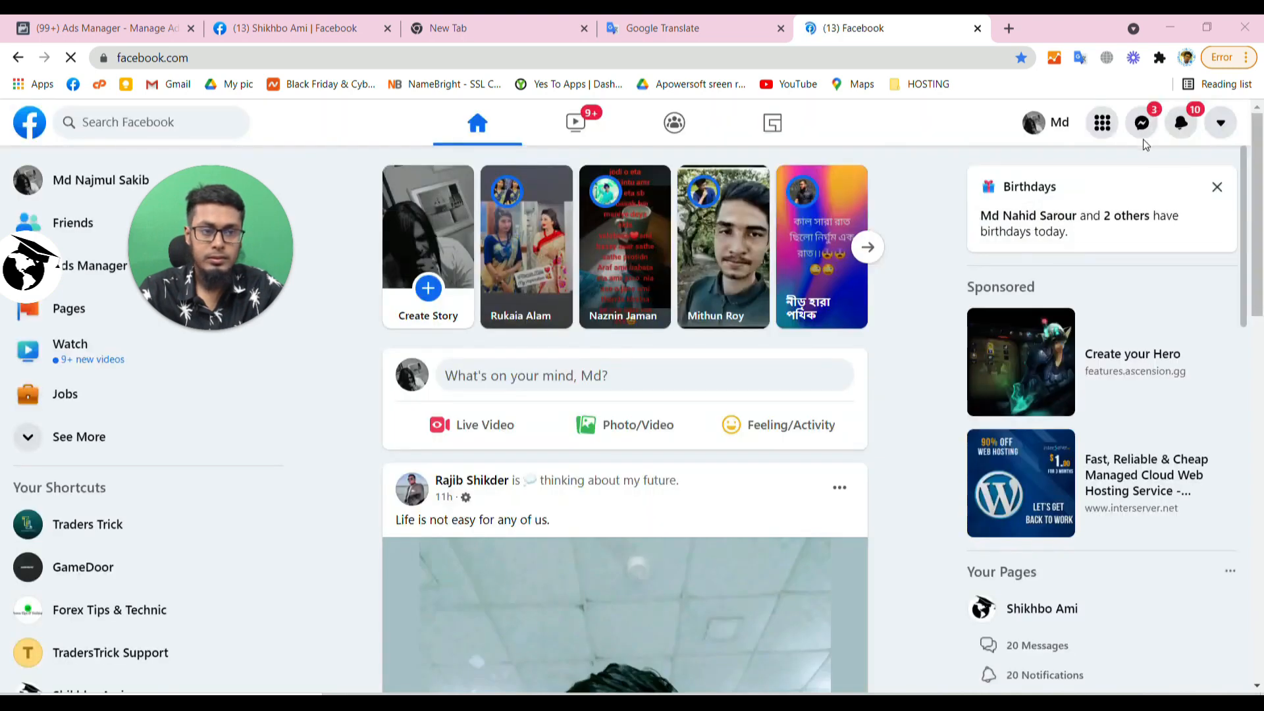
{"action": "left_click", "coordinate": [1139, 122]}
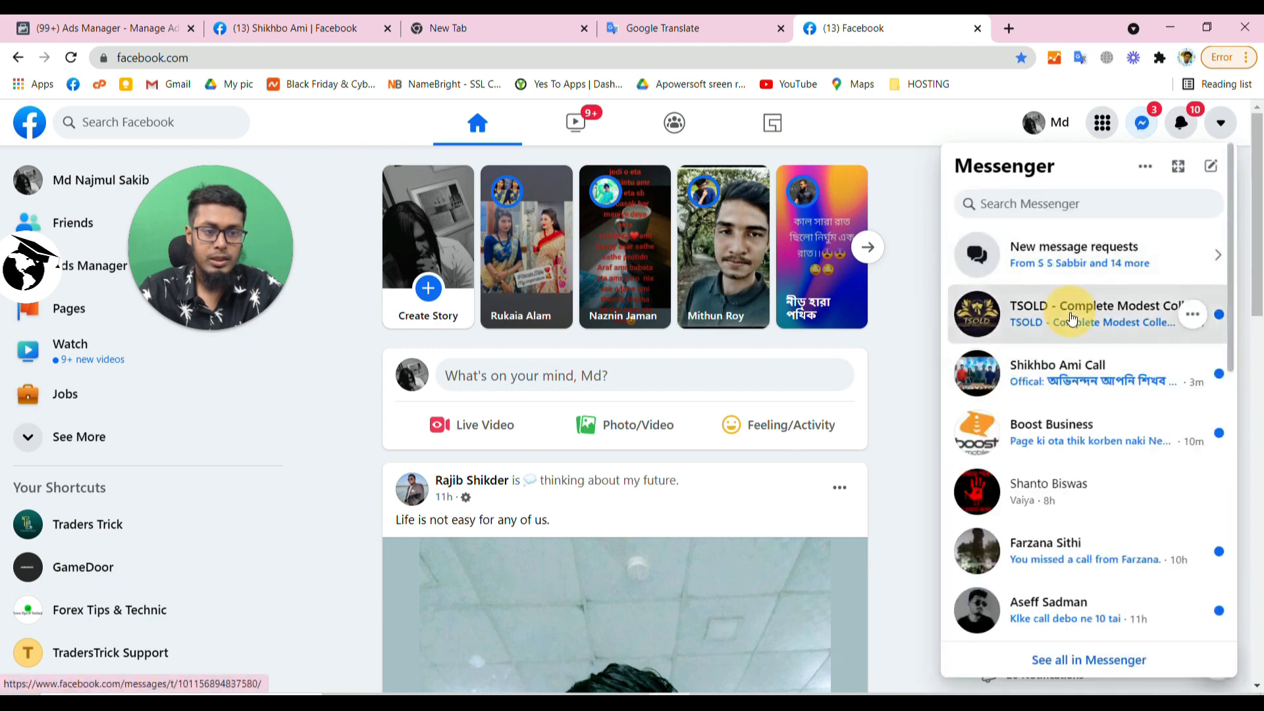
{"action": "left_click", "coordinate": [1072, 320]}
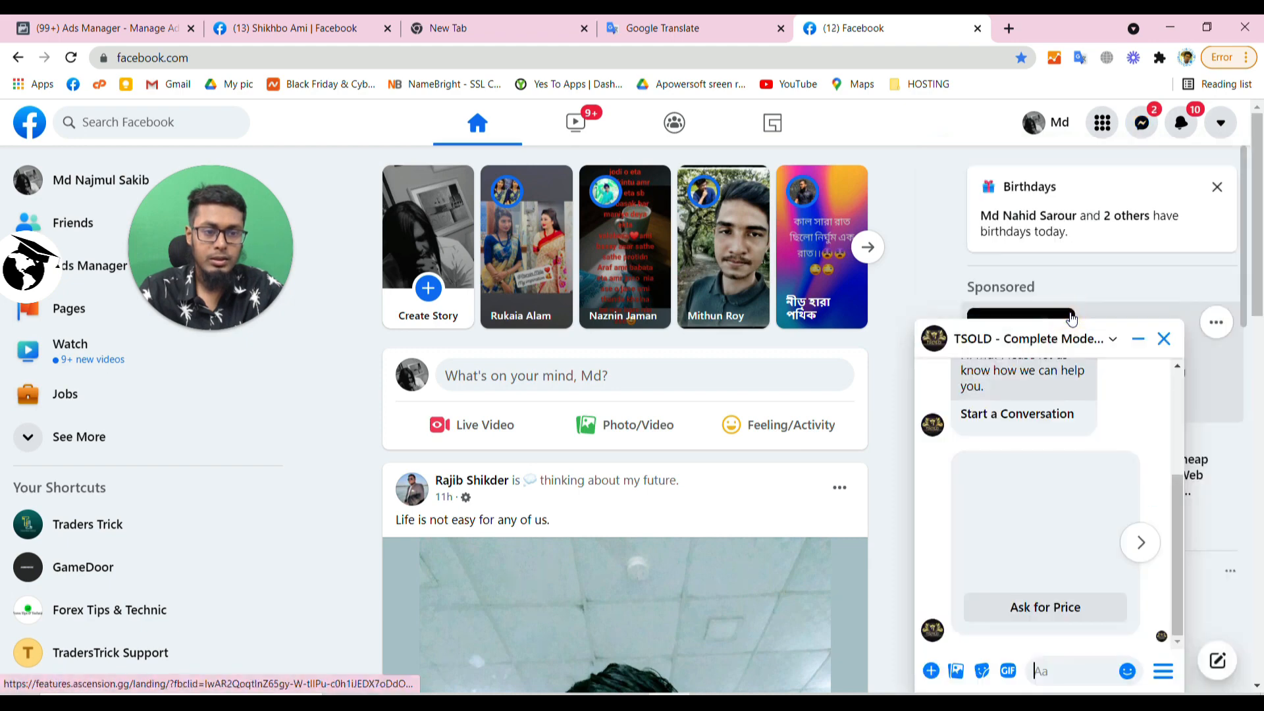
- Browse forward and back through the Ask for Price product cards in the TSOLD preview message
{"action": "left_click", "coordinate": [1138, 553]}
{"action": "left_click", "coordinate": [1137, 553]}
{"action": "left_click", "coordinate": [1137, 553]}
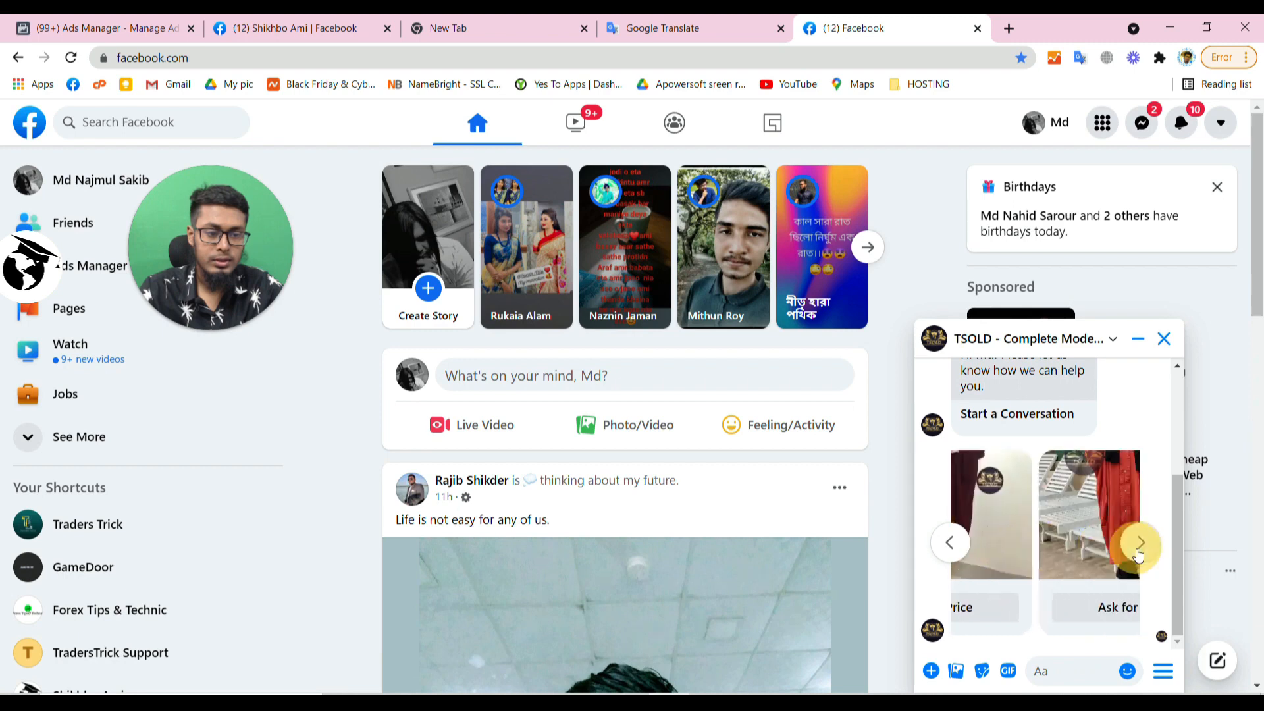
{"action": "left_click", "coordinate": [961, 545]}
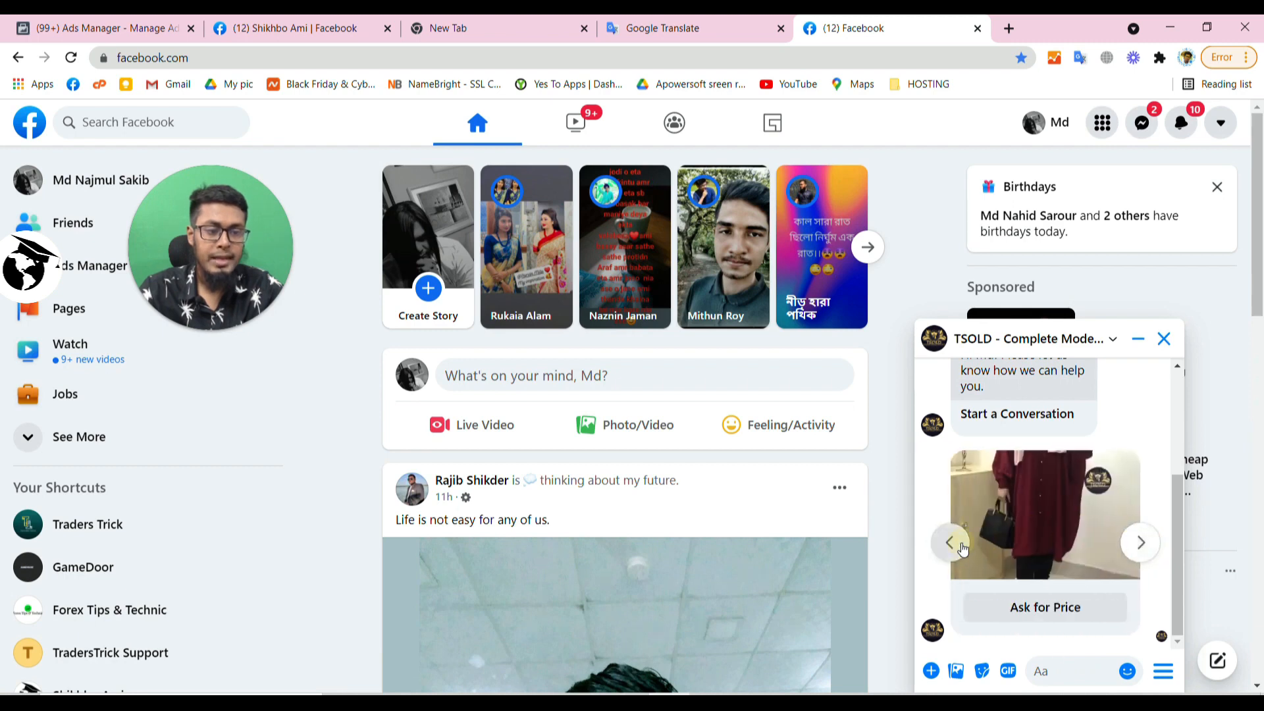
{"action": "left_click", "coordinate": [961, 544]}
{"action": "left_click", "coordinate": [961, 544]}
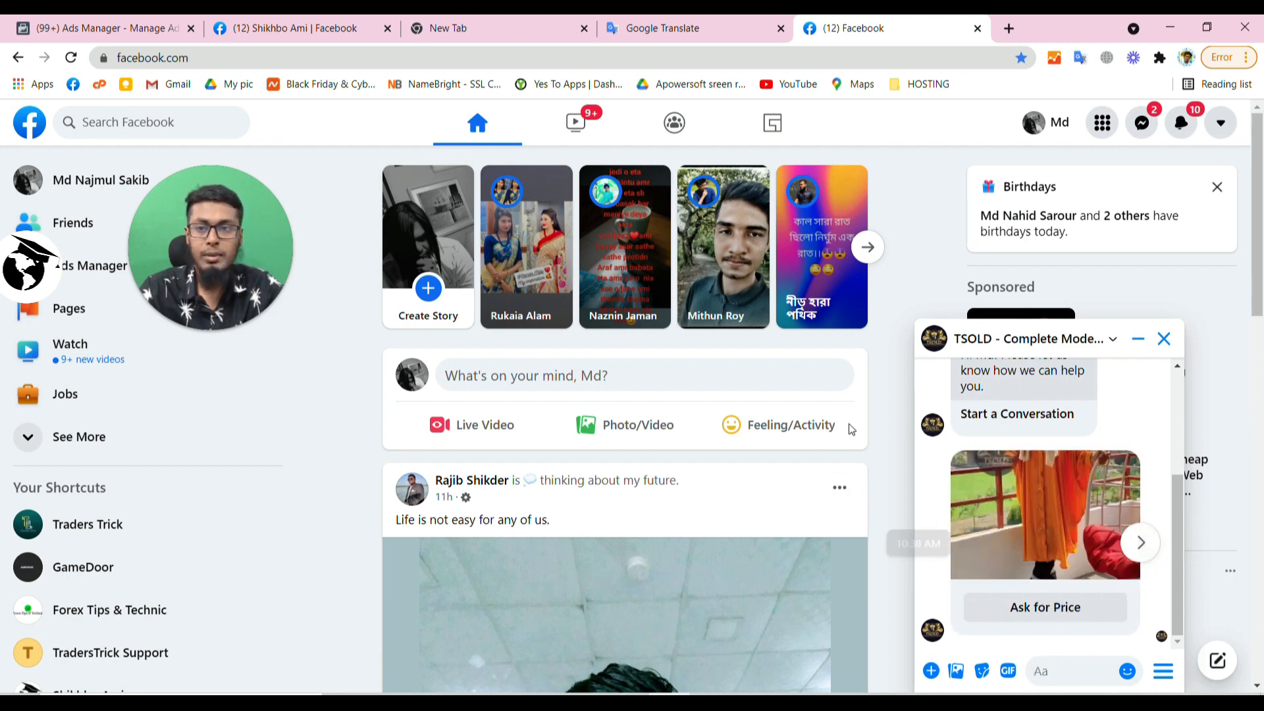
- Return to Ads Manager and review the New Ad's message template, ad creative and identity settings
{"action": "left_click", "coordinate": [99, 28]}
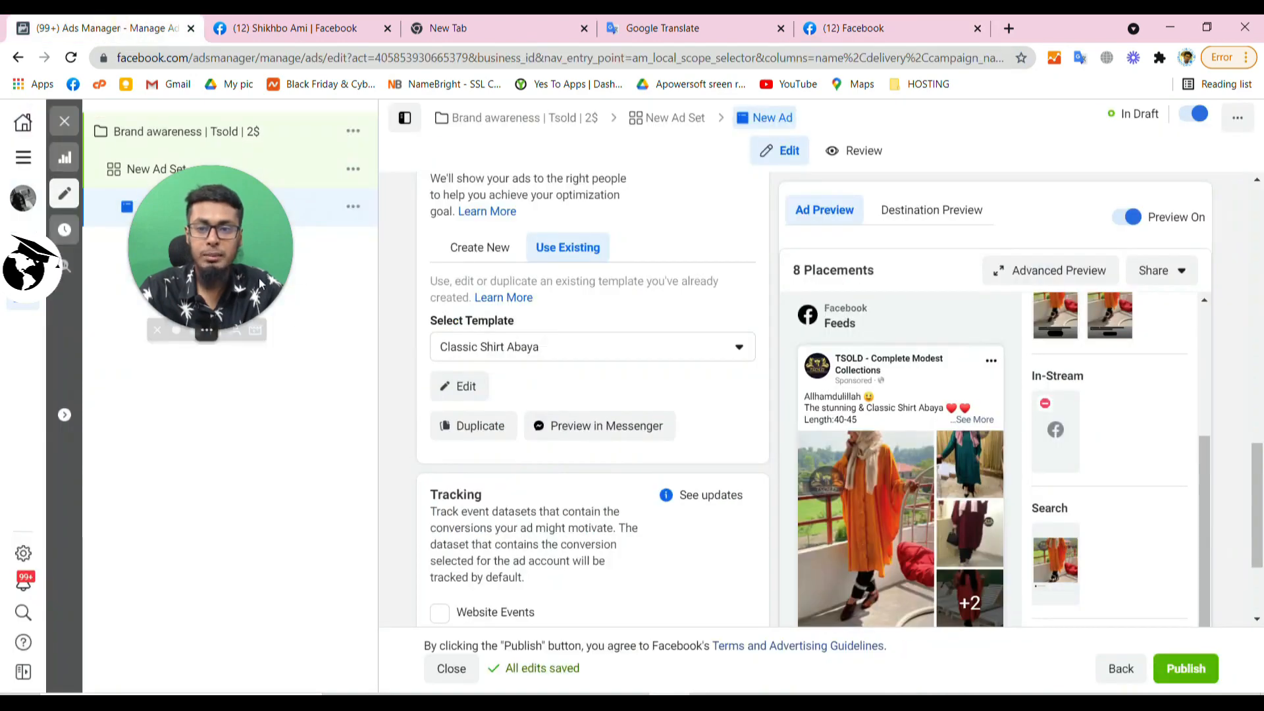
{"action": "left_click_drag", "start_coordinate": [260, 284], "coordinate": [289, 495]}
{"action": "scroll", "coordinate": [651, 369], "scroll_direction": "up", "scroll_amount": 1}
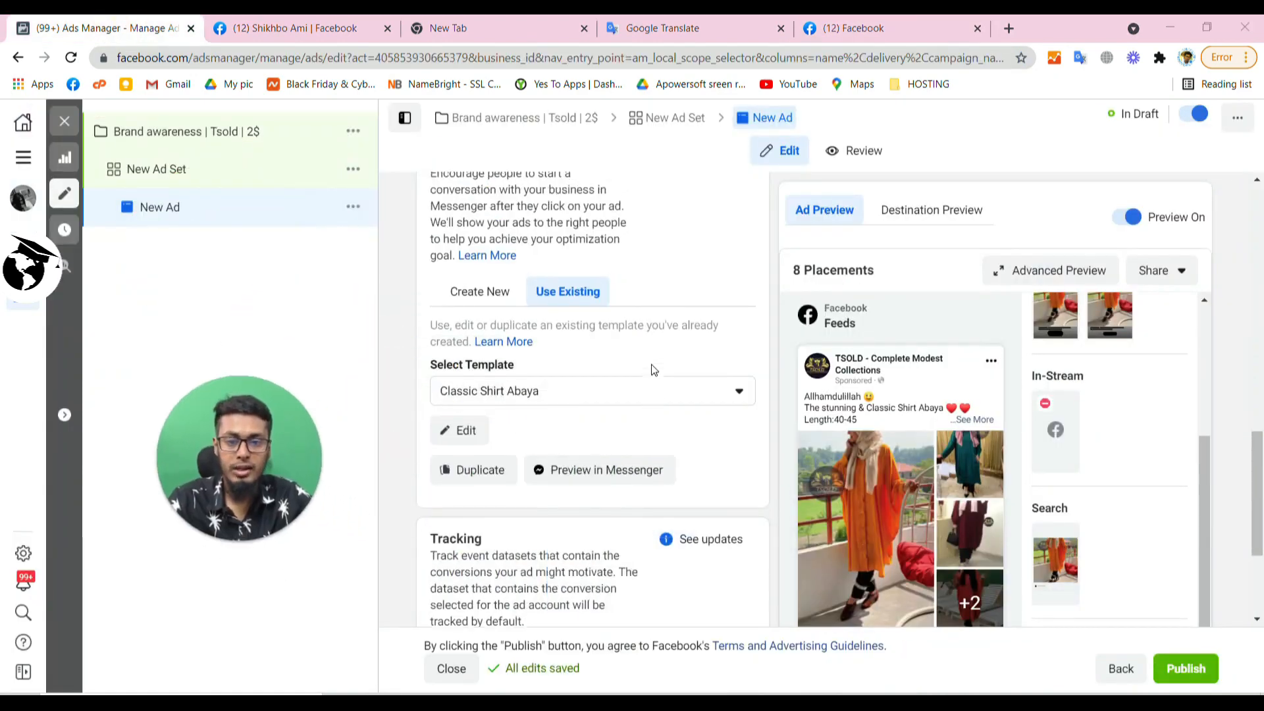
{"action": "scroll", "coordinate": [652, 369], "scroll_direction": "up", "scroll_amount": 5}
{"action": "mouse_move", "coordinate": [497, 464]}
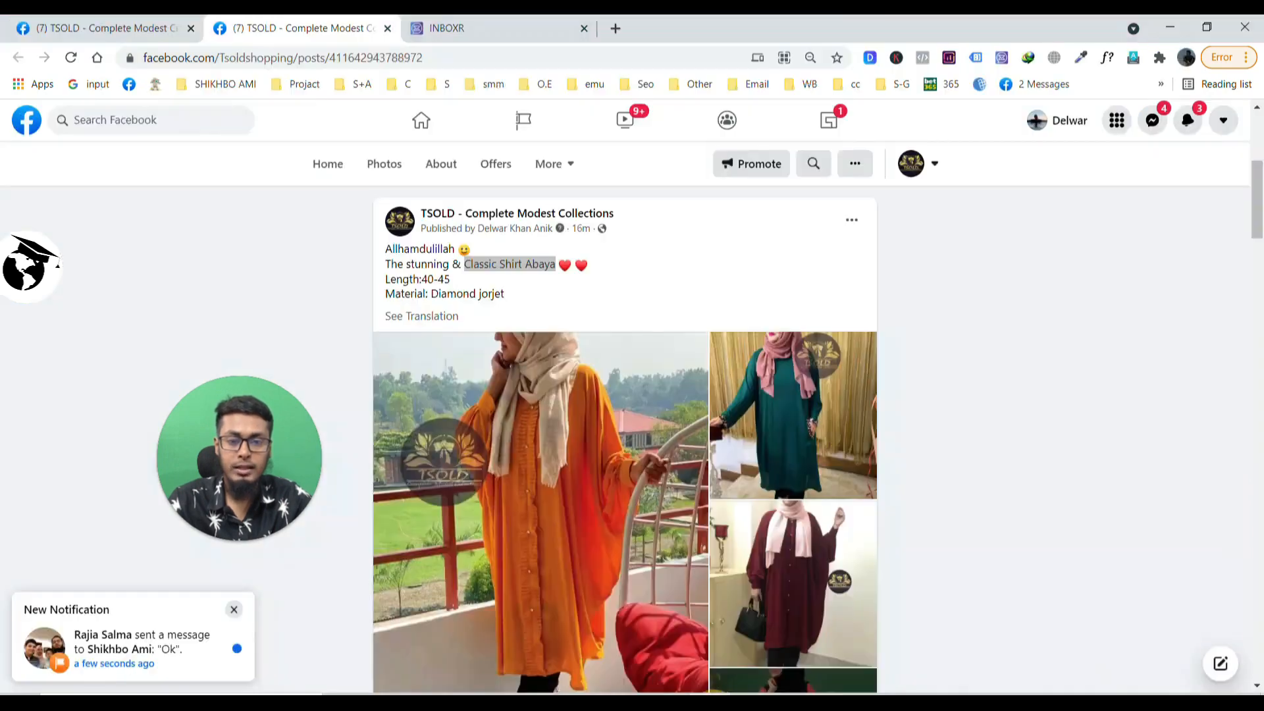
{"action": "scroll", "coordinate": [659, 612], "scroll_direction": "down", "scroll_amount": 5}
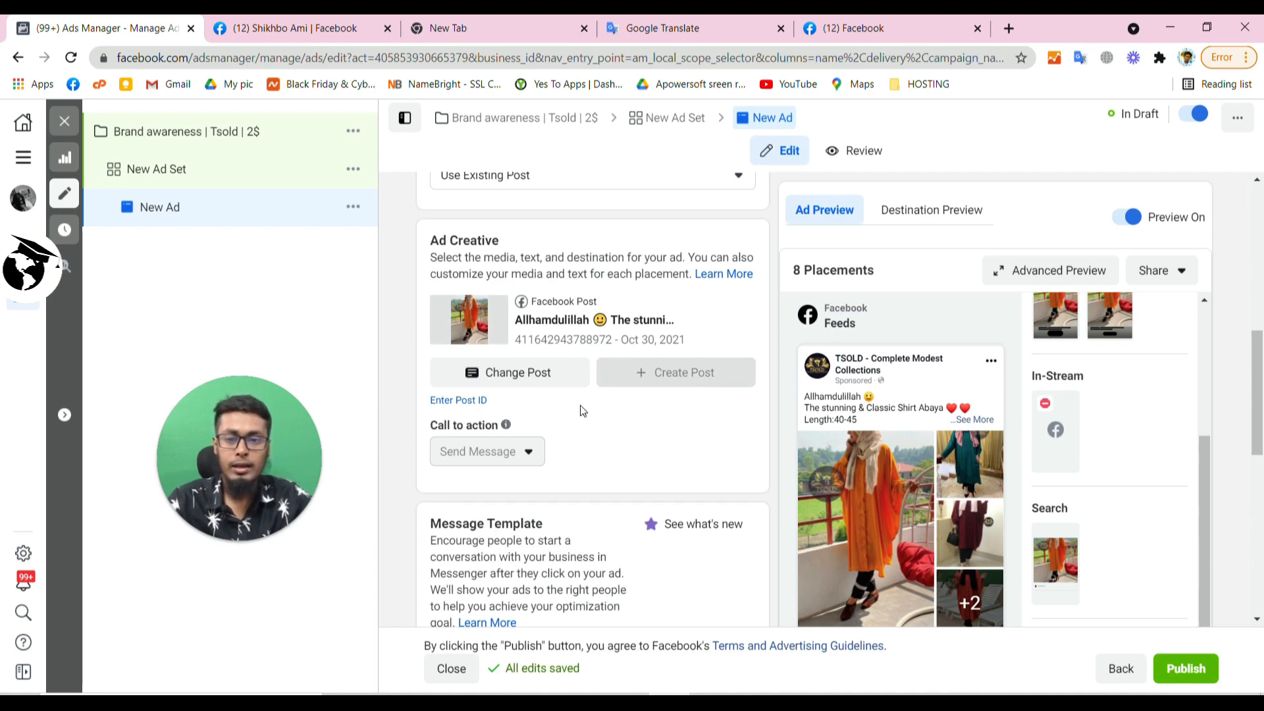
{"action": "scroll", "coordinate": [593, 319], "scroll_direction": "up", "scroll_amount": 5}
{"action": "scroll", "coordinate": [593, 395], "scroll_direction": "up", "scroll_amount": 4}
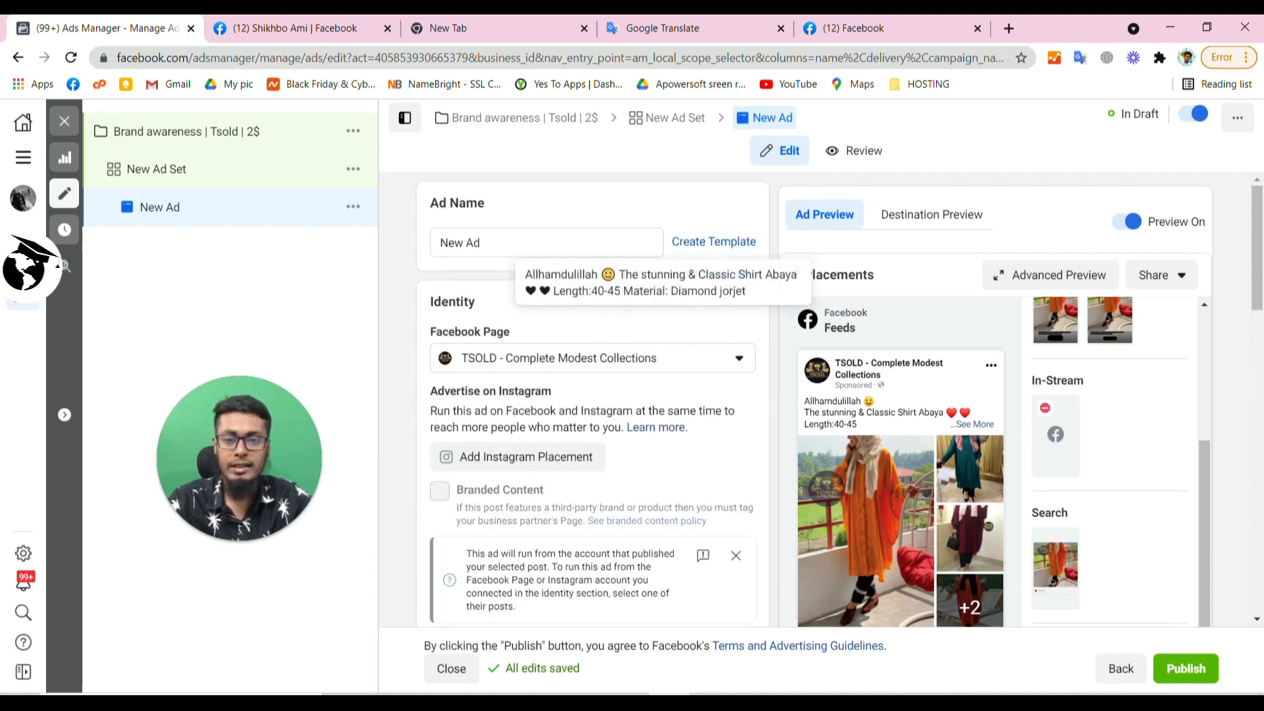
- Open New Ad Set and rename it as DHAKA
{"action": "left_click", "coordinate": [204, 178]}
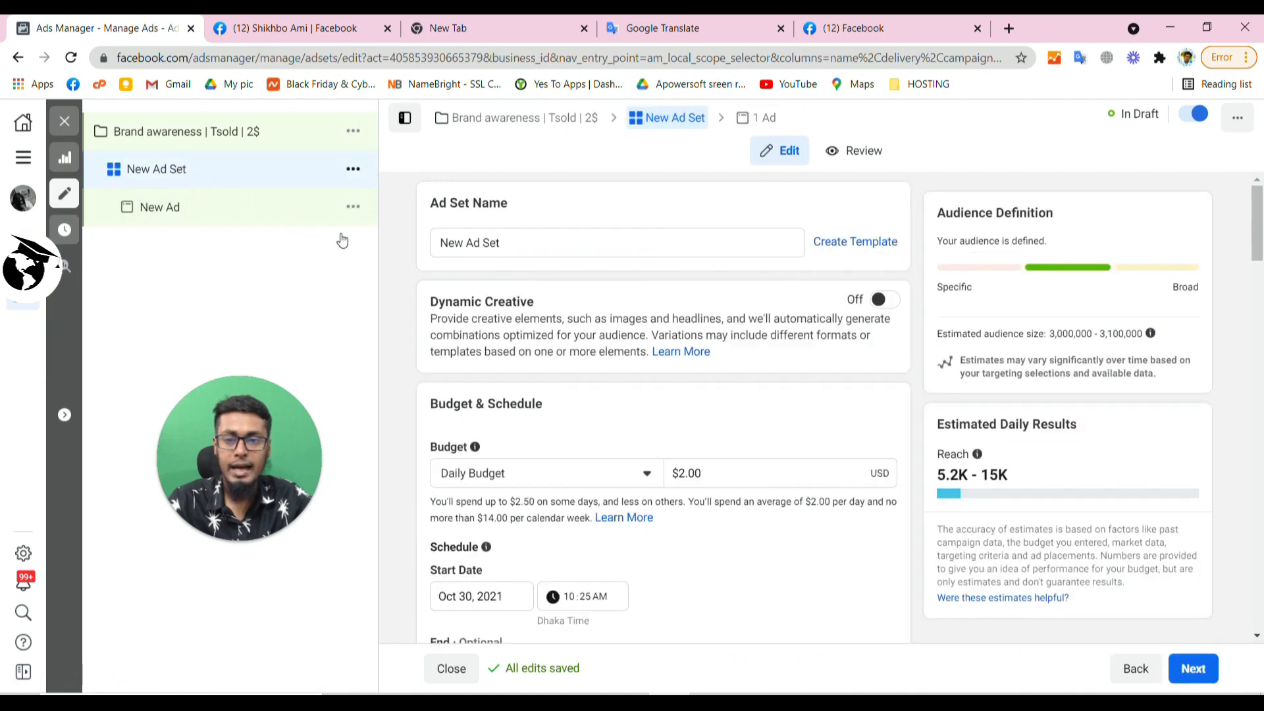
{"action": "left_click_drag", "start_coordinate": [502, 243], "coordinate": [437, 242]}
{"action": "type", "text": "DHAKA"}
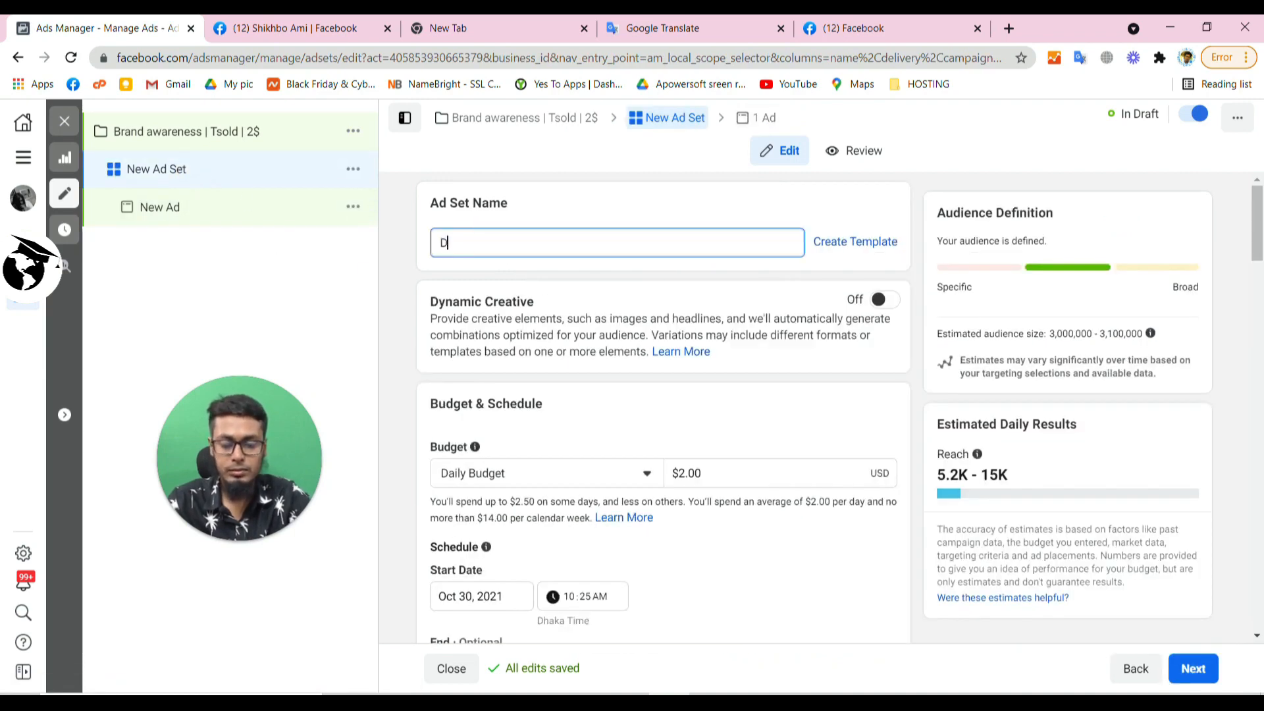
{"action": "left_click", "coordinate": [318, 295]}
- Publish the campaign with its ad set and New Ad, and close the publishing notification
{"action": "left_click", "coordinate": [239, 212]}
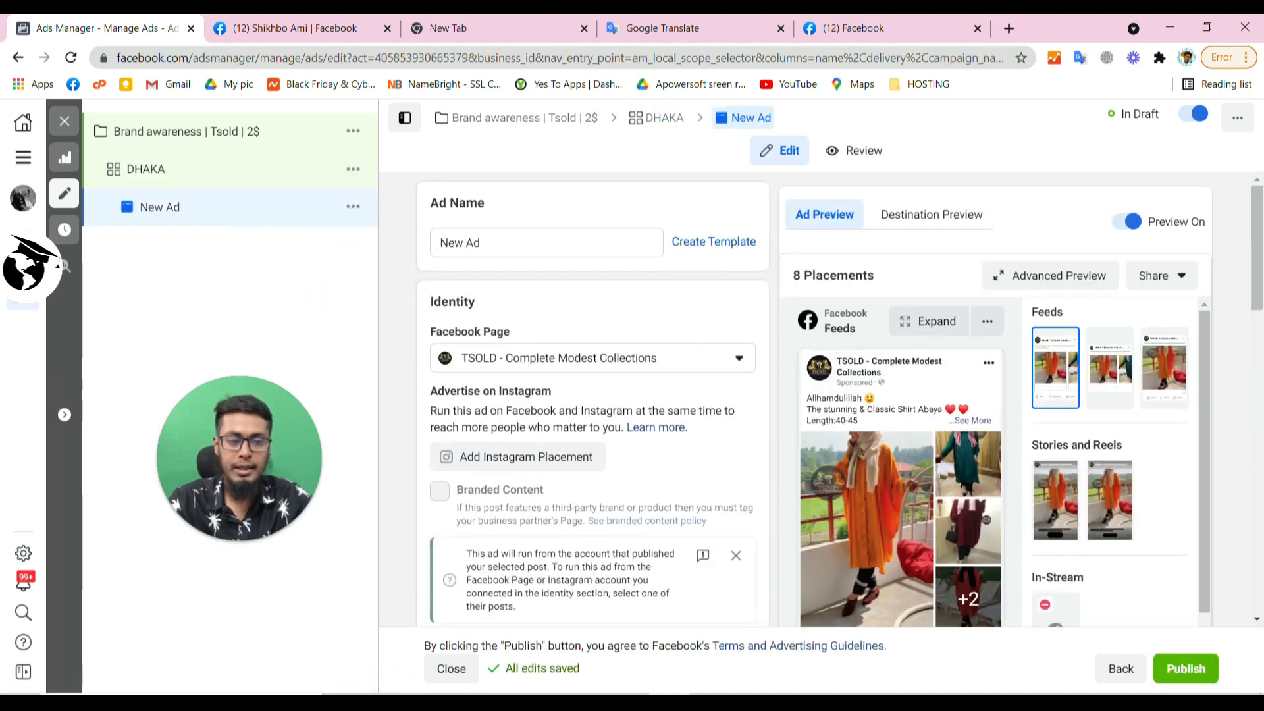
{"action": "left_click", "coordinate": [1170, 668]}
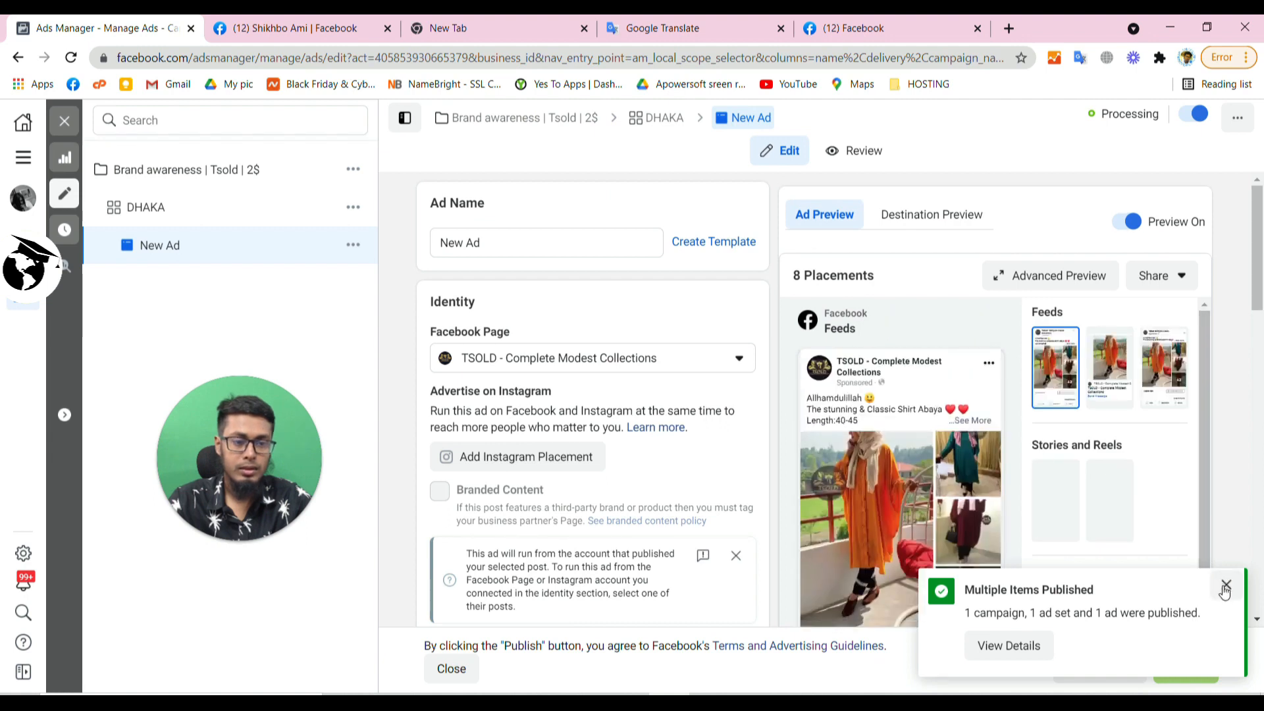
{"action": "left_click", "coordinate": [1226, 586]}
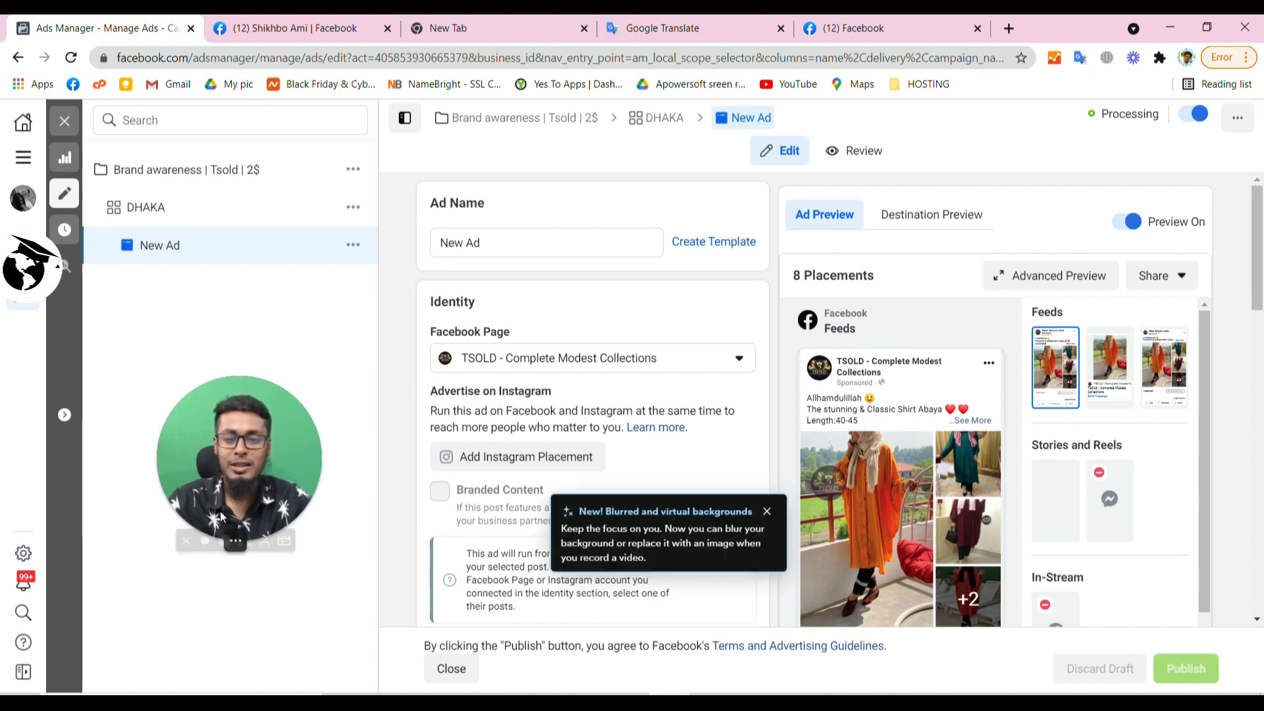
{"action": "left_click", "coordinate": [222, 543]}
{"action": "left_click_drag", "start_coordinate": [291, 436], "coordinate": [578, 461]}
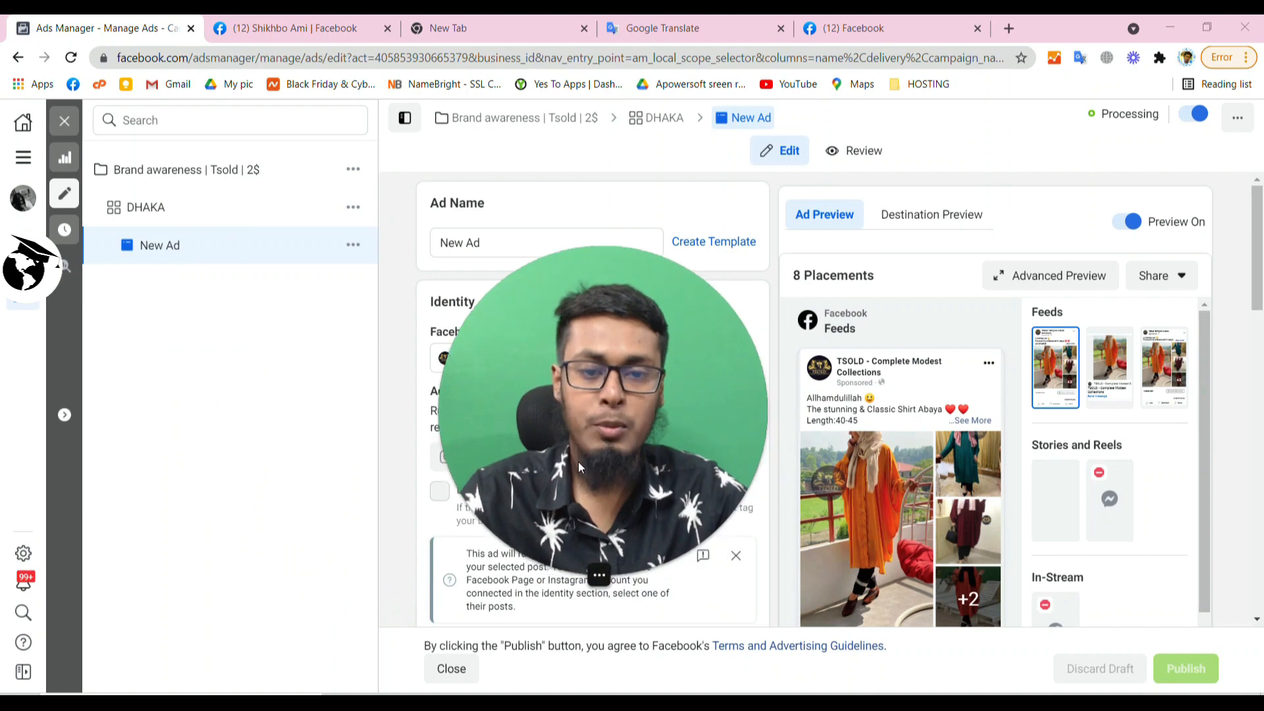